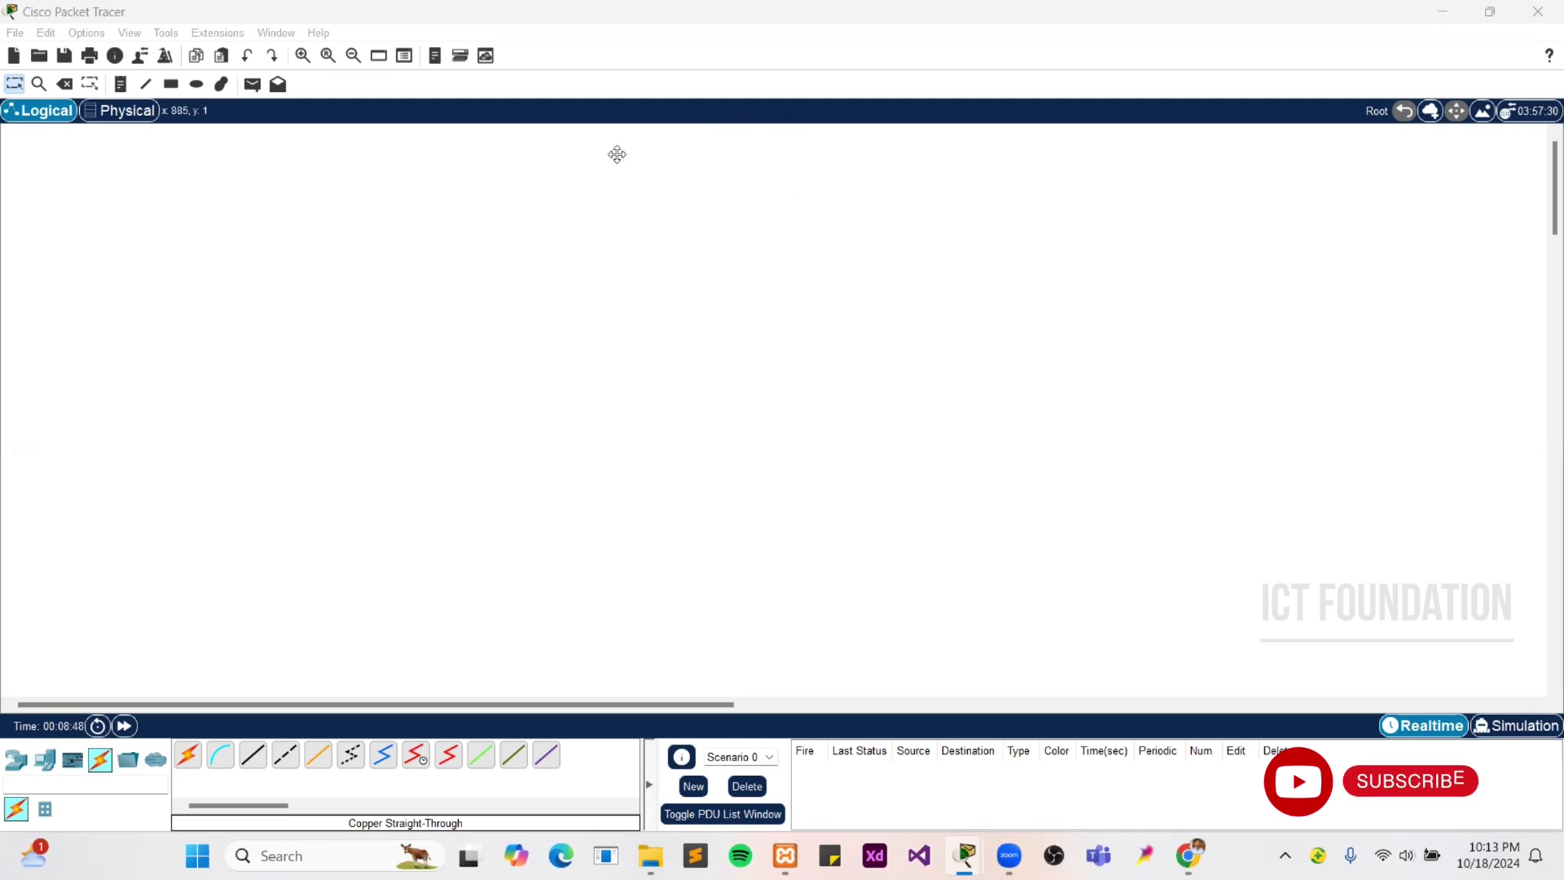
Step: Place two PCs side by side in the lower-left area of the logical workspace
{"action": "left_click", "coordinate": [15, 762]}
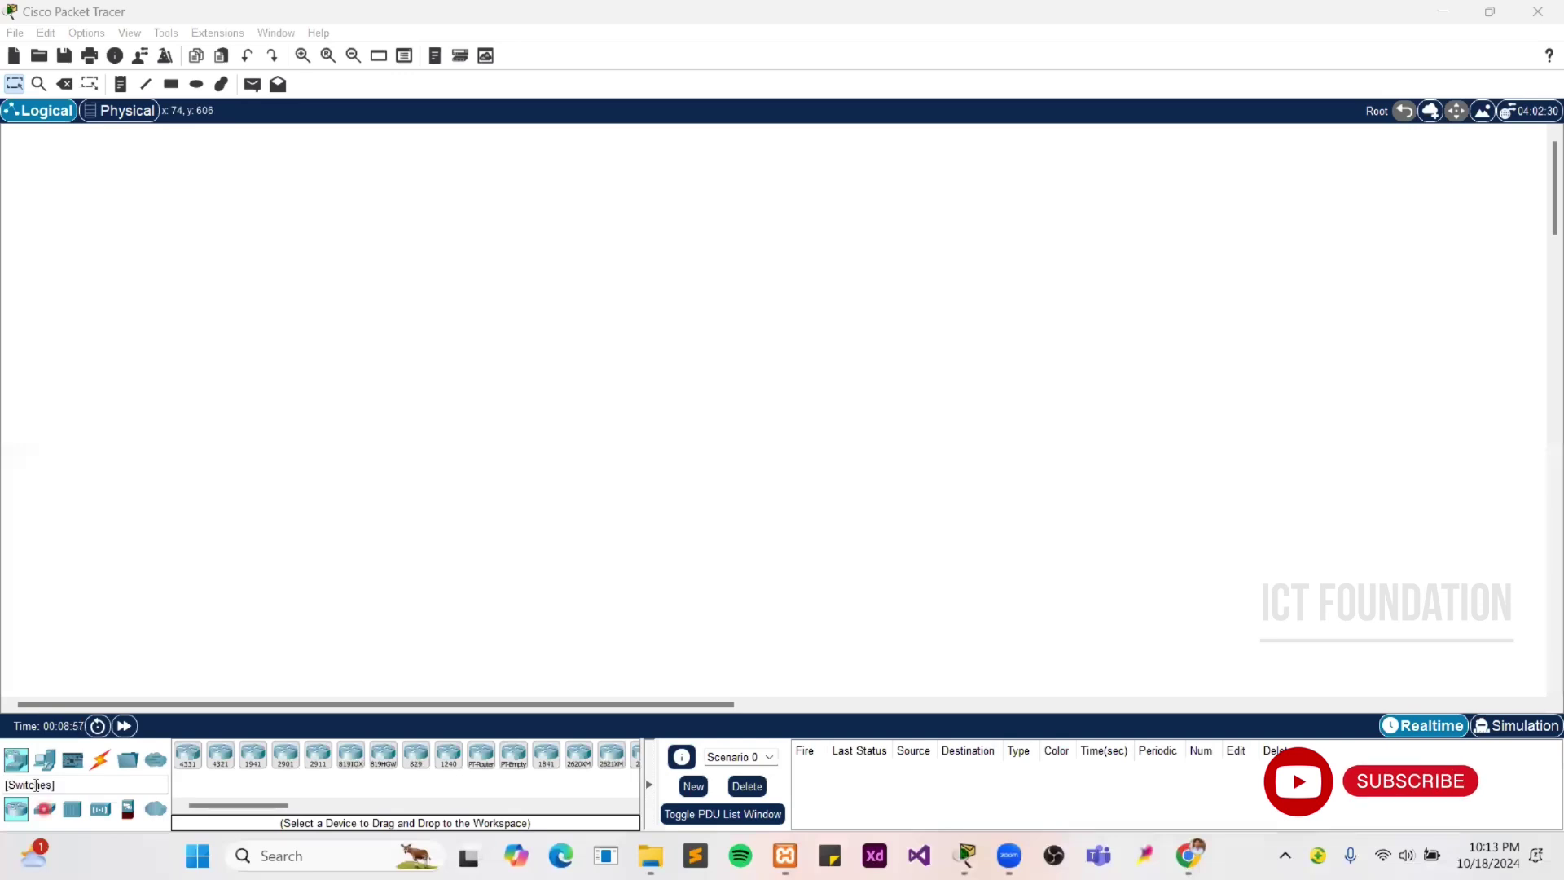
{"action": "left_click", "coordinate": [45, 760]}
{"action": "left_click", "coordinate": [187, 754]}
{"action": "left_click", "coordinate": [207, 554]}
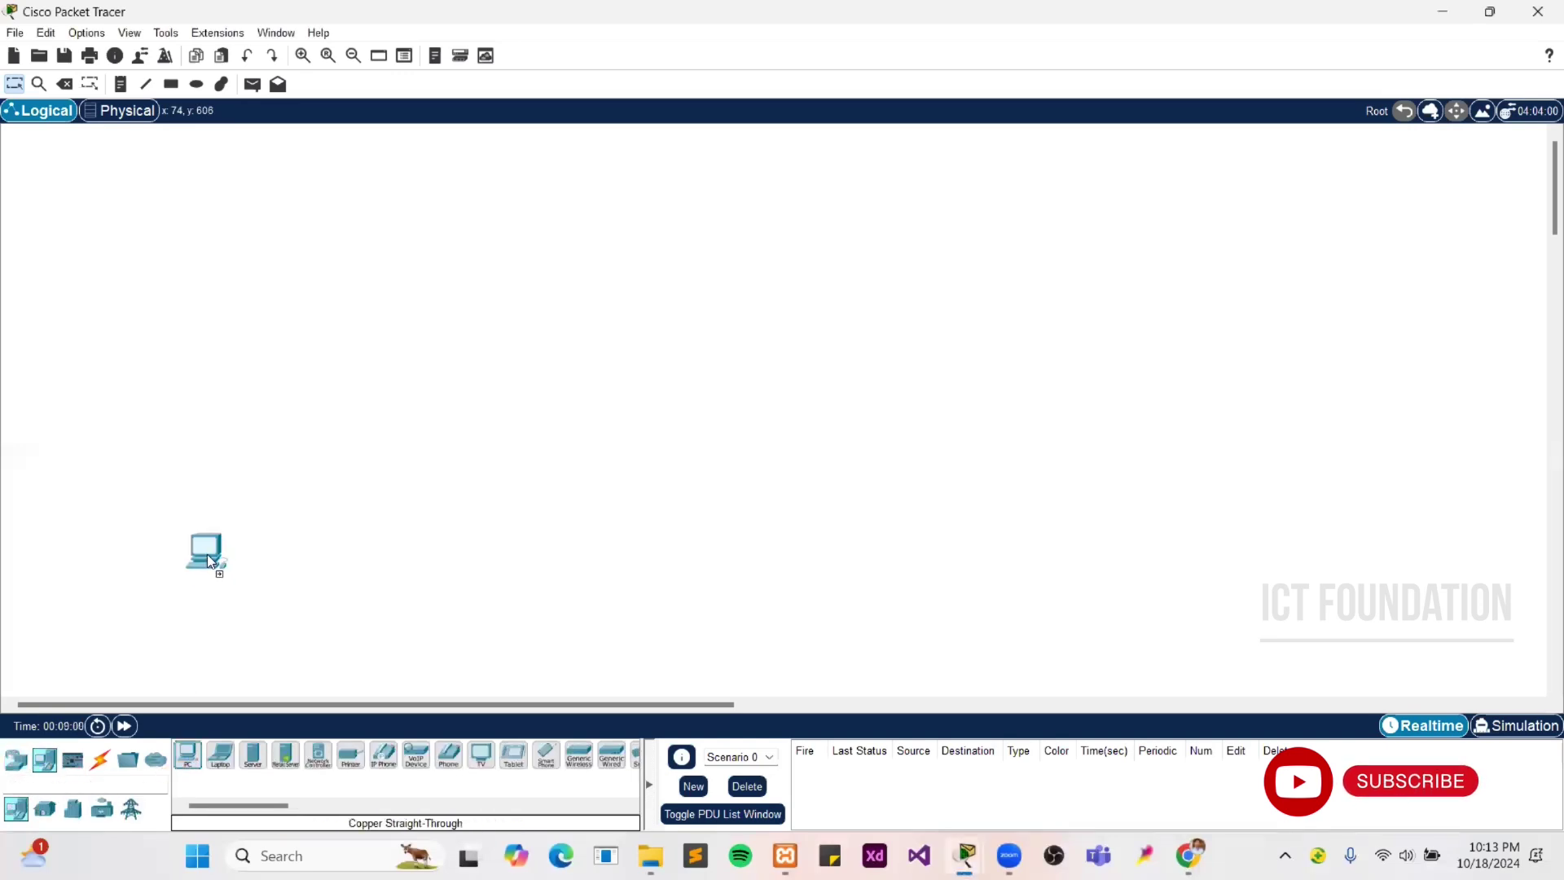
{"action": "left_click", "coordinate": [187, 755]}
{"action": "left_click", "coordinate": [336, 544]}
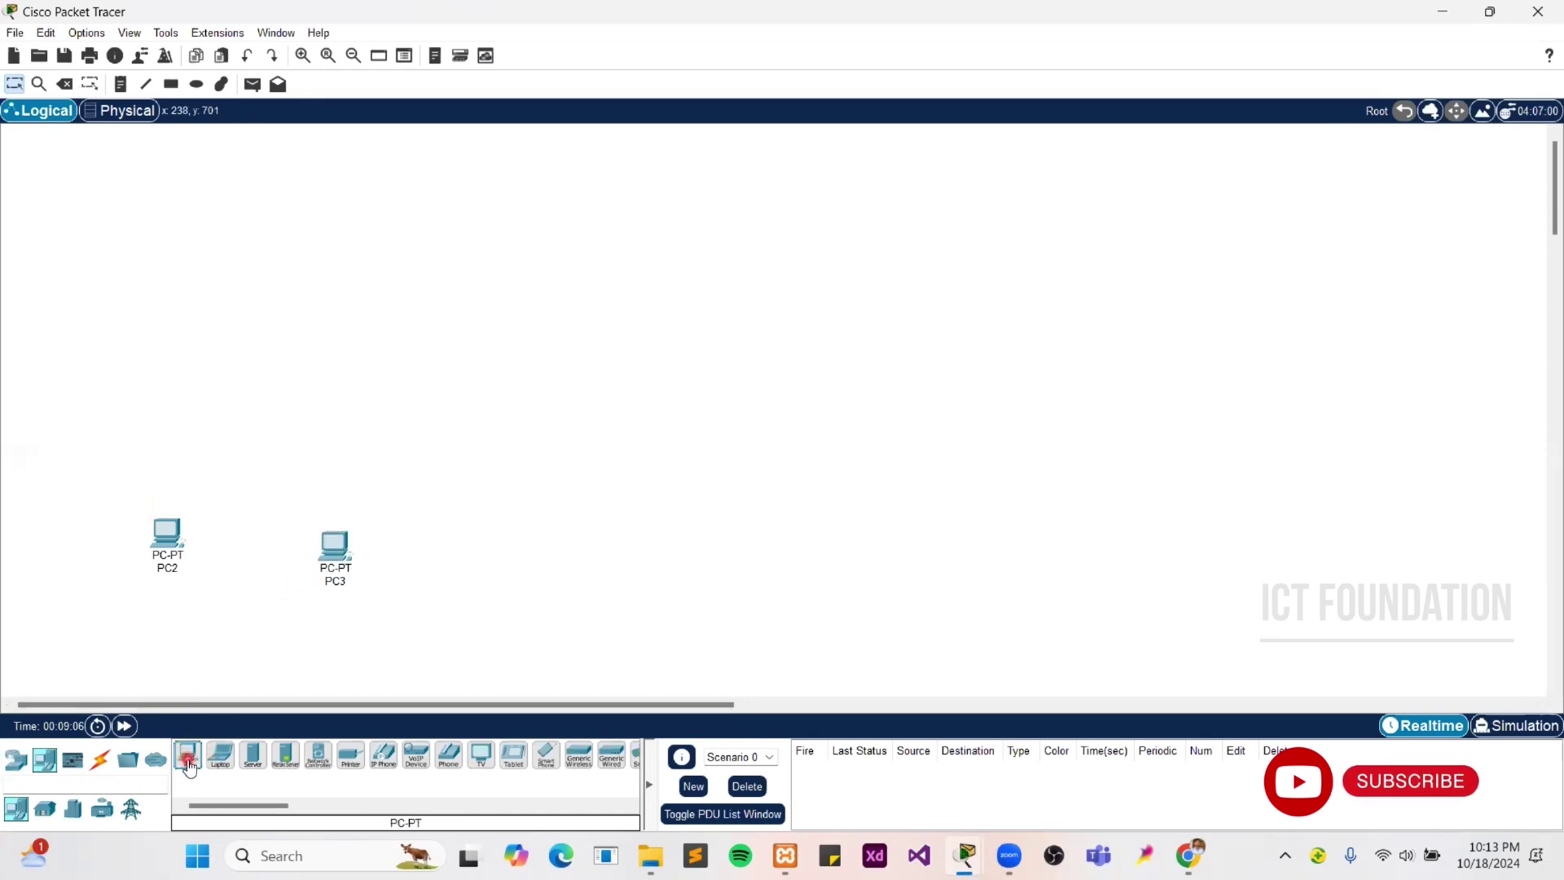
Step: Place one 2960 switch above the two PCs and a second 2960 switch farther to its right
{"action": "left_click", "coordinate": [16, 759]}
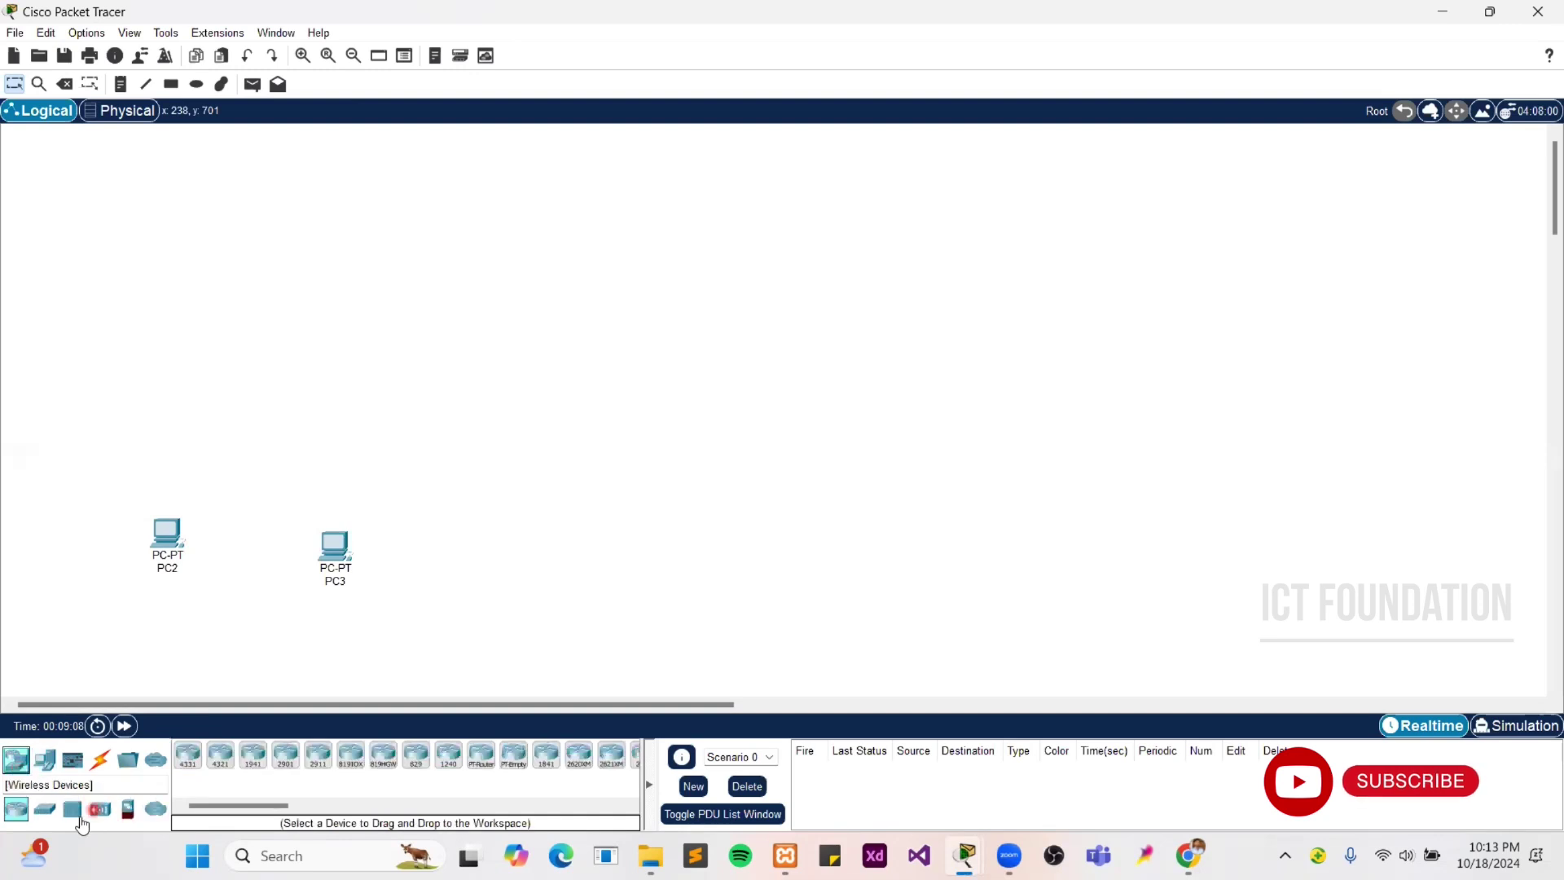
{"action": "left_click", "coordinate": [45, 808]}
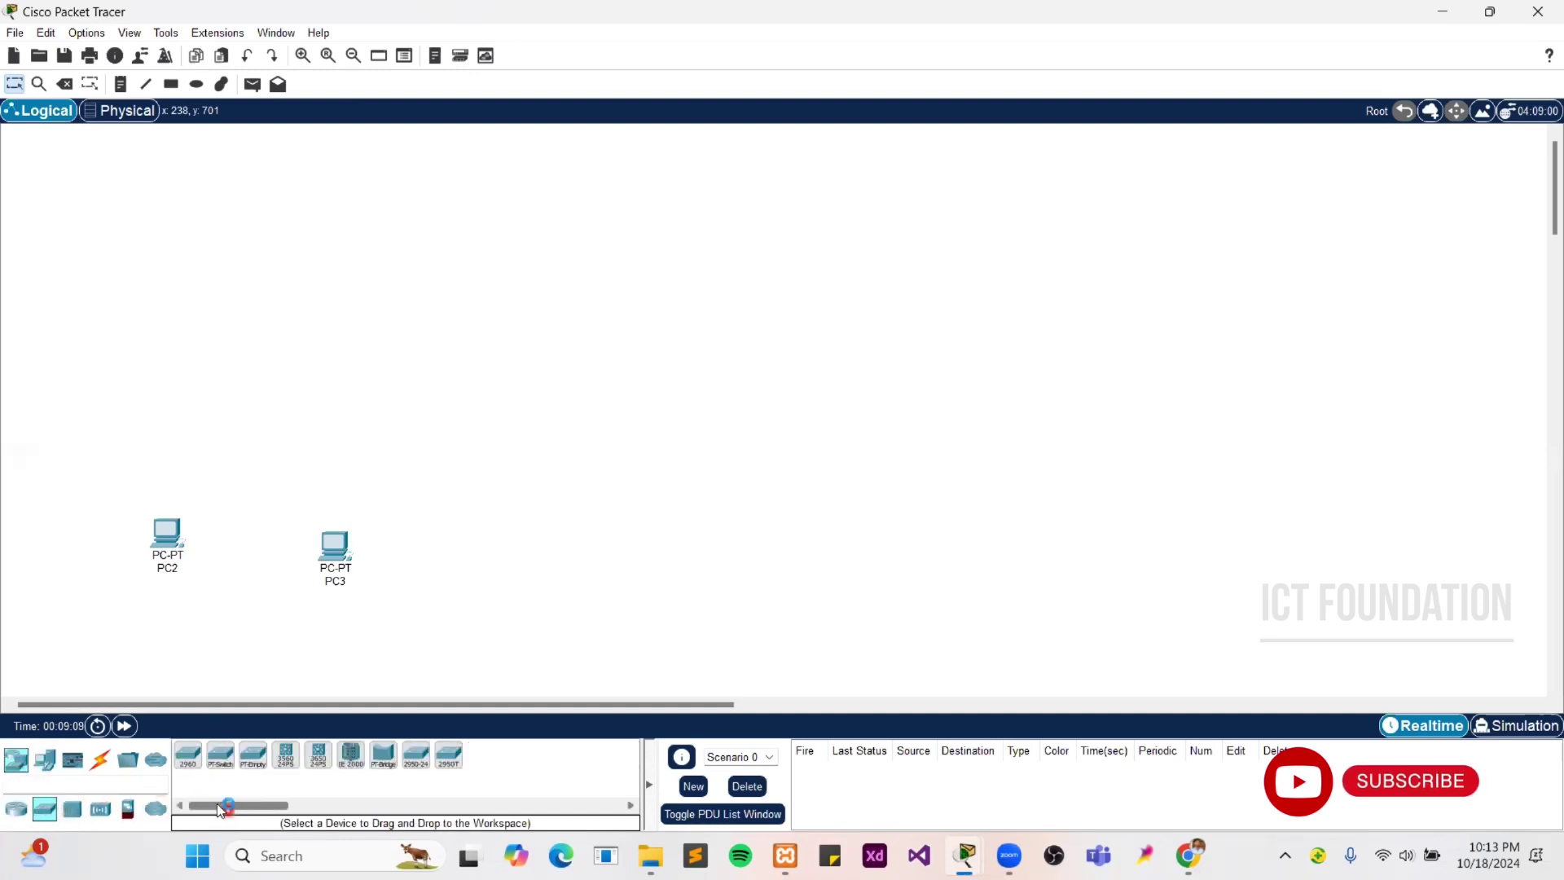
{"action": "left_click", "coordinate": [188, 755]}
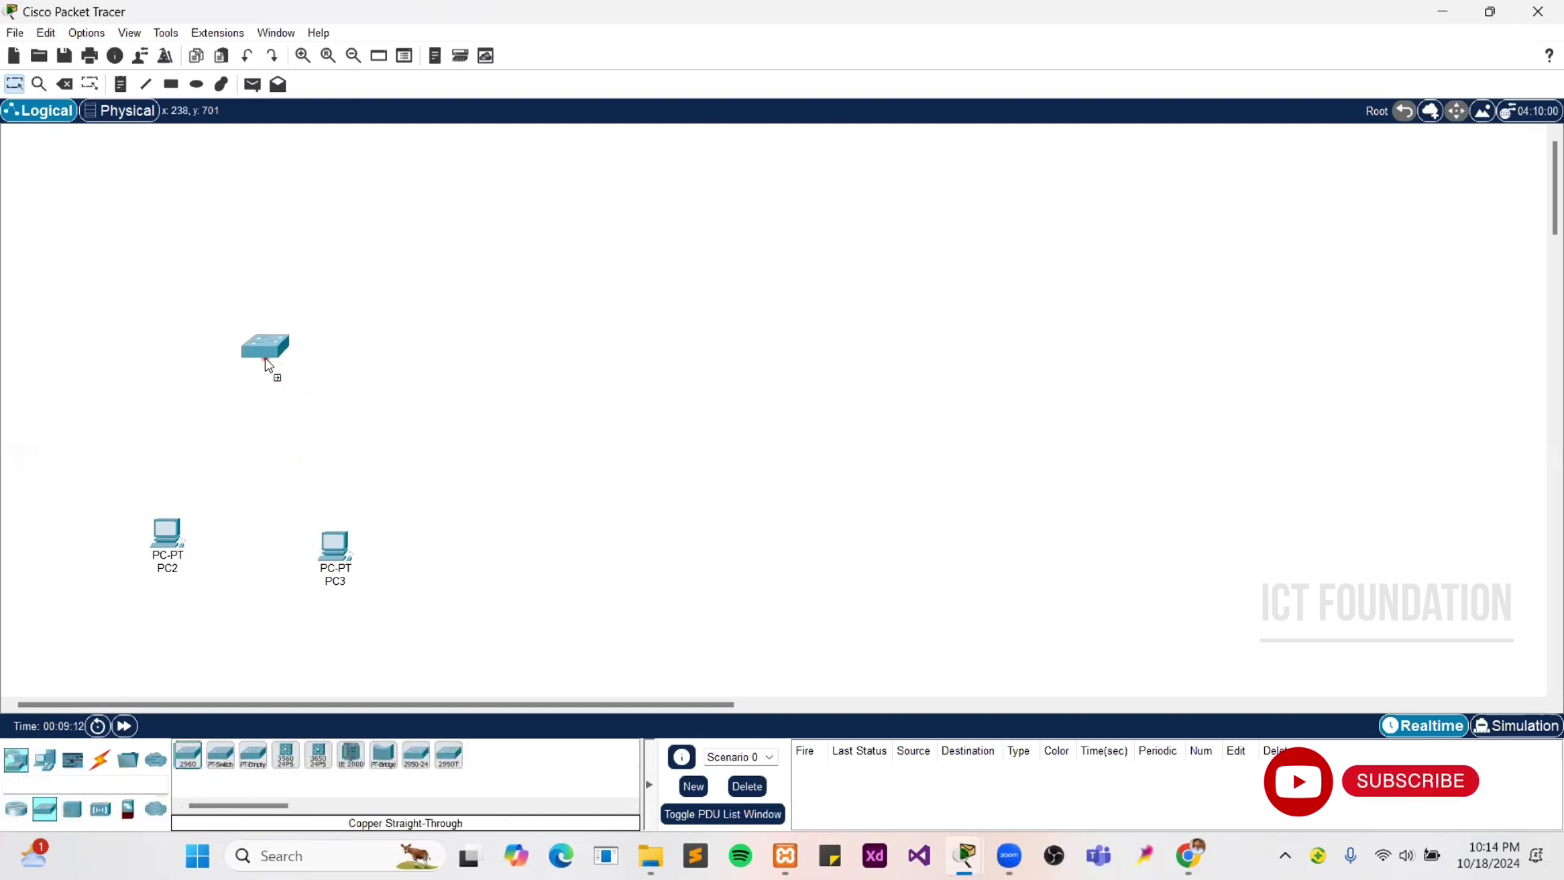
{"action": "left_click", "coordinate": [289, 367]}
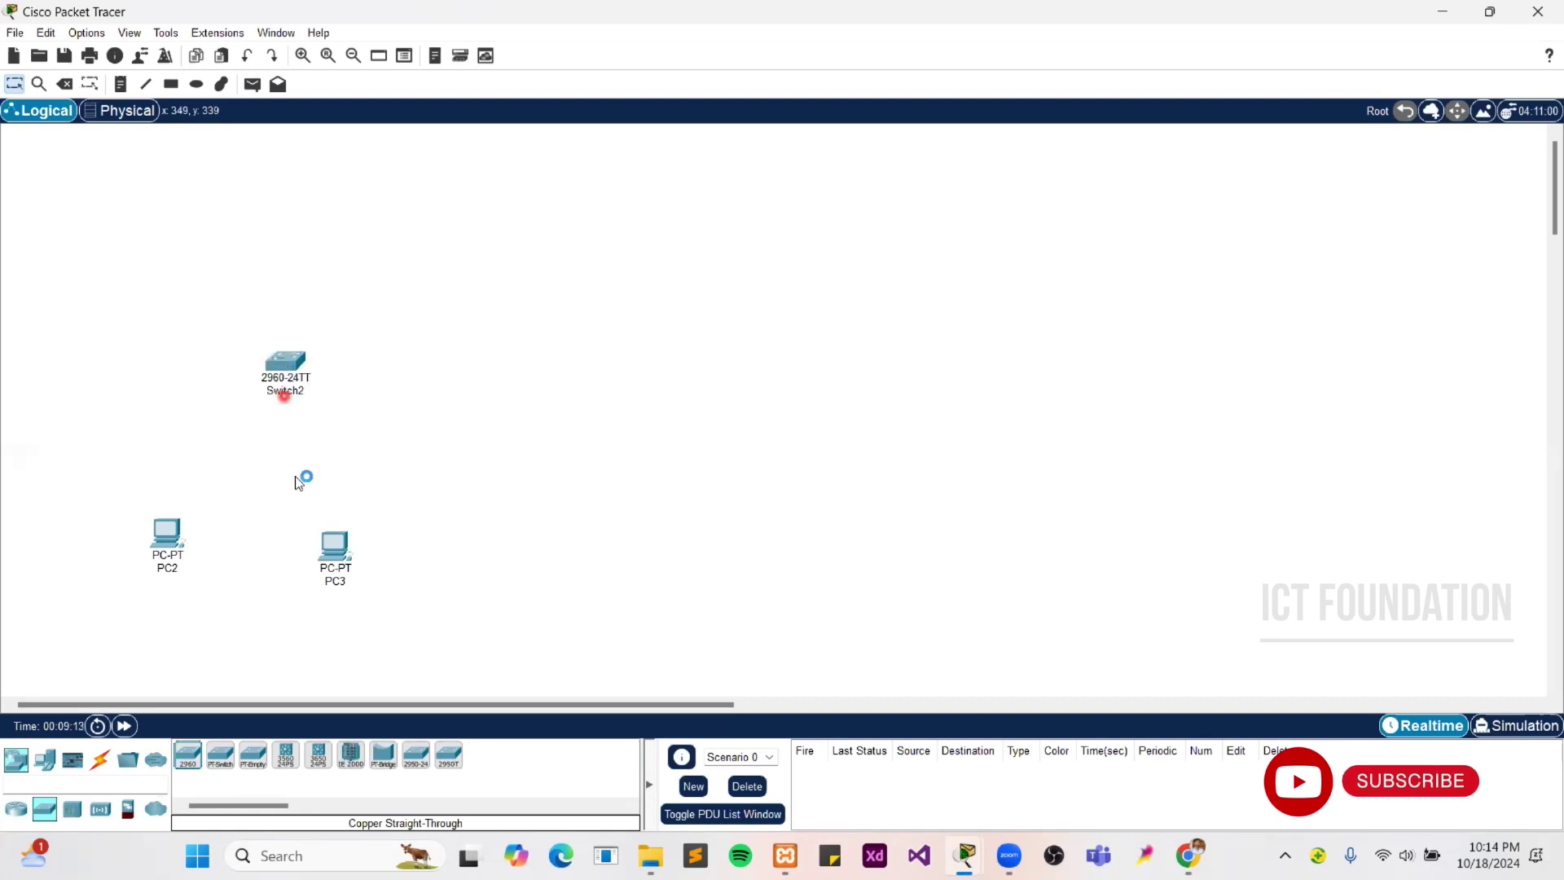
{"action": "left_click", "coordinate": [188, 755]}
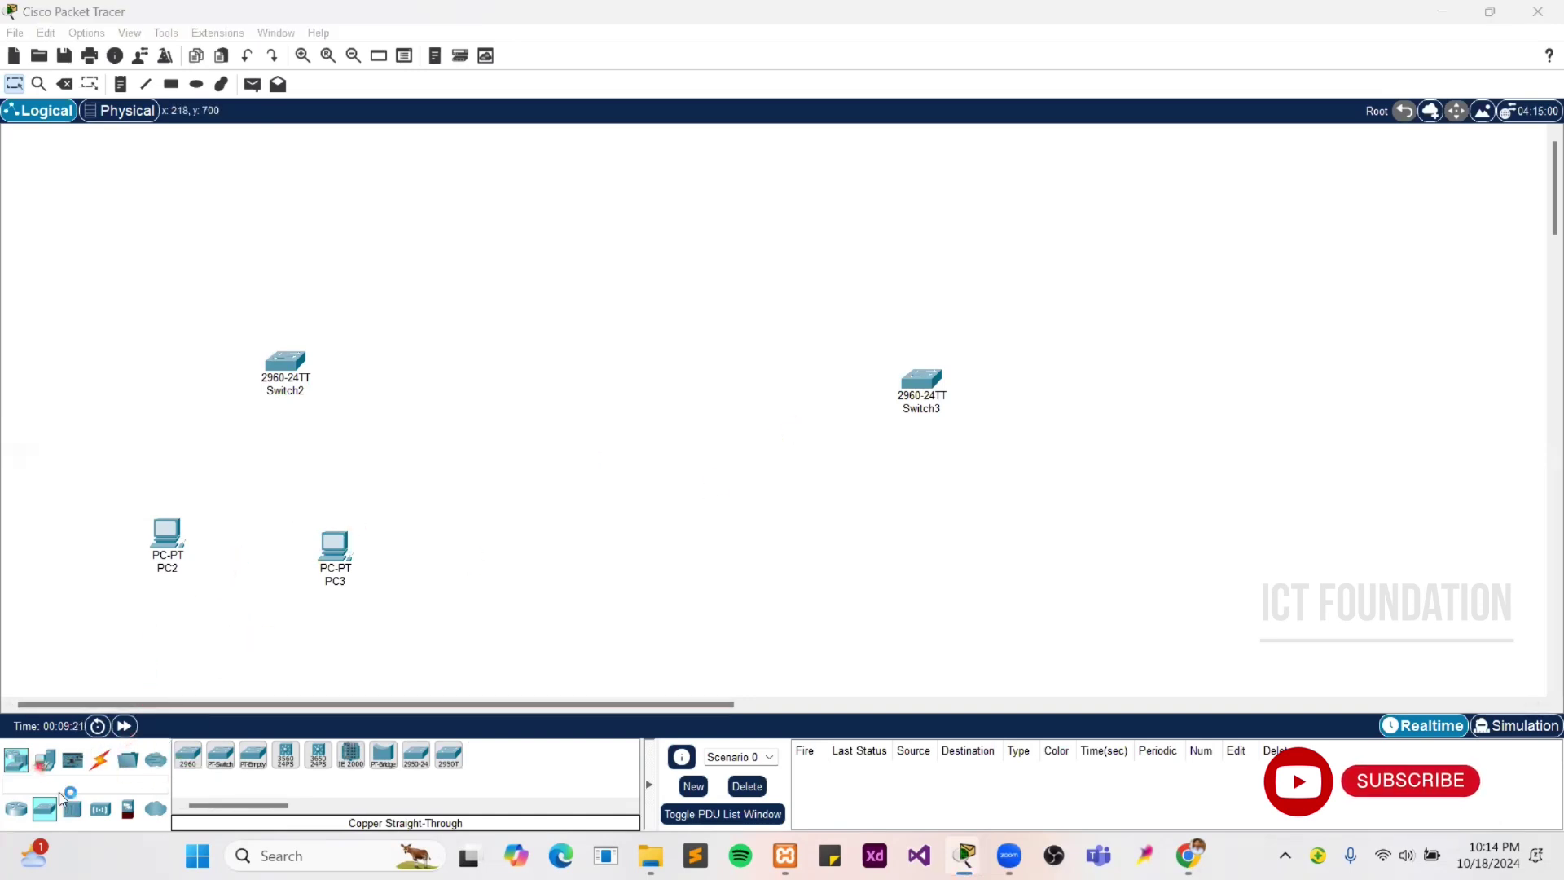
Step: Place a PC and a laptop below the second switch, and a 1941 router above and between the two switches
{"action": "left_click", "coordinate": [49, 767]}
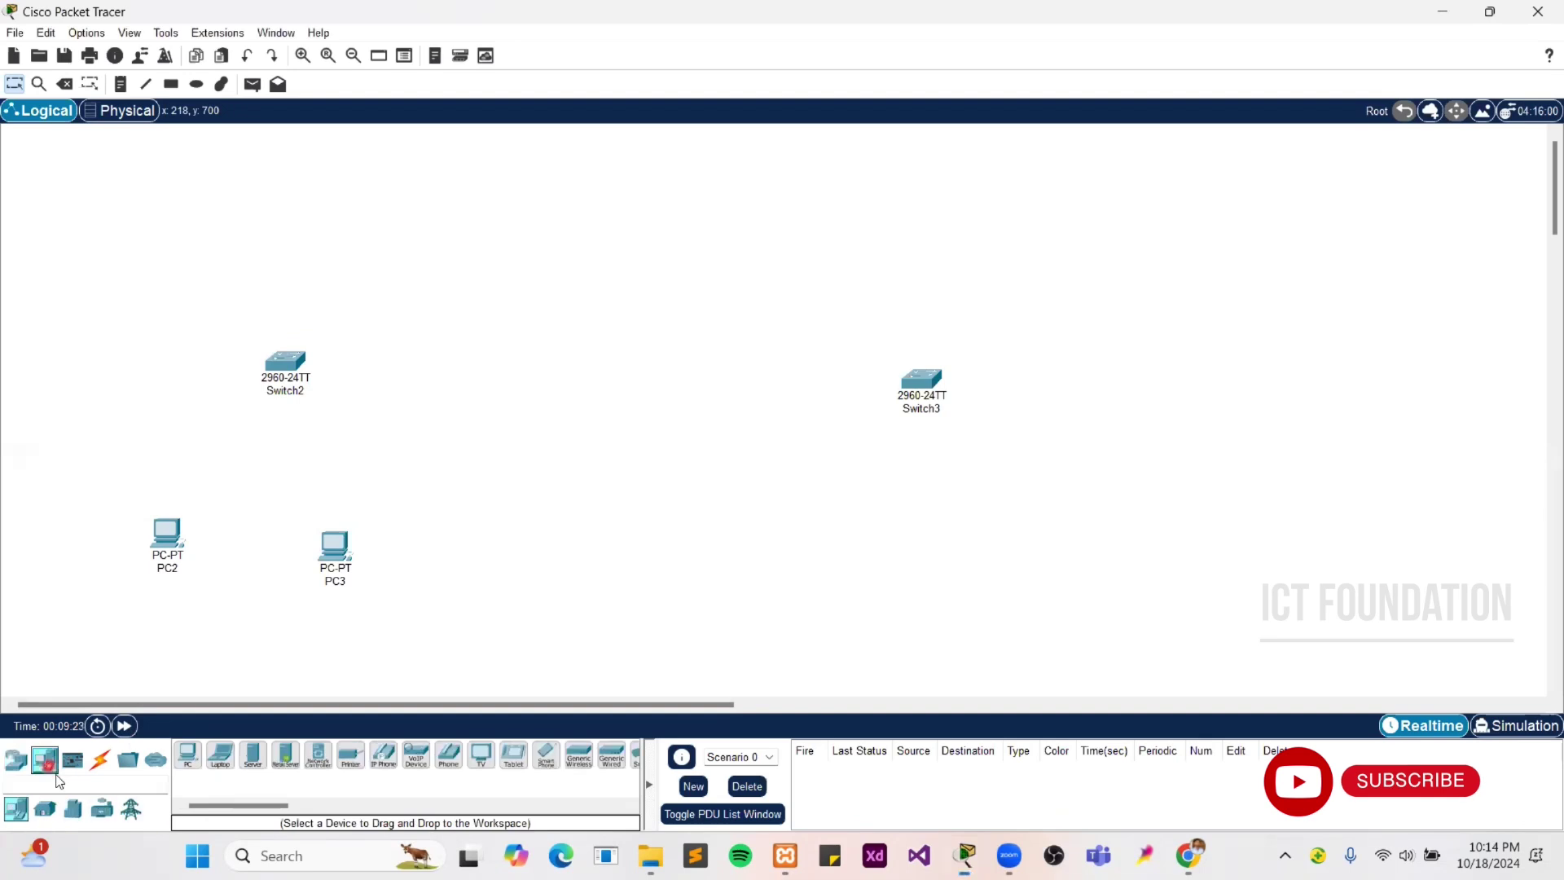
{"action": "left_click_drag", "start_coordinate": [188, 756], "coordinate": [800, 543]}
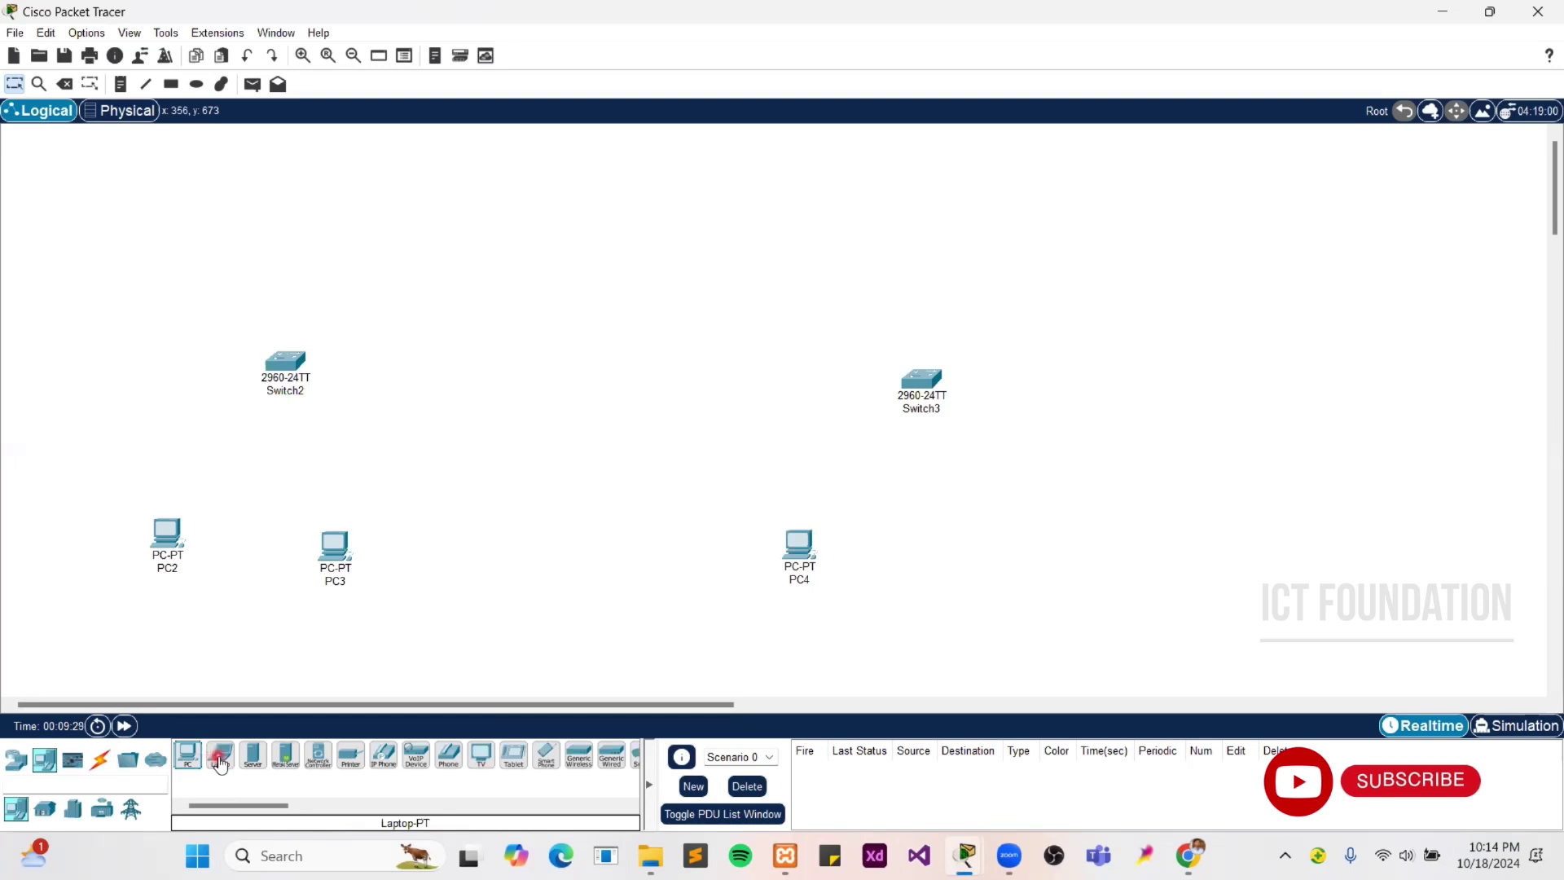
{"action": "left_click_drag", "start_coordinate": [220, 764], "coordinate": [753, 603]}
{"action": "left_click_drag", "start_coordinate": [1083, 531], "coordinate": [1096, 535]}
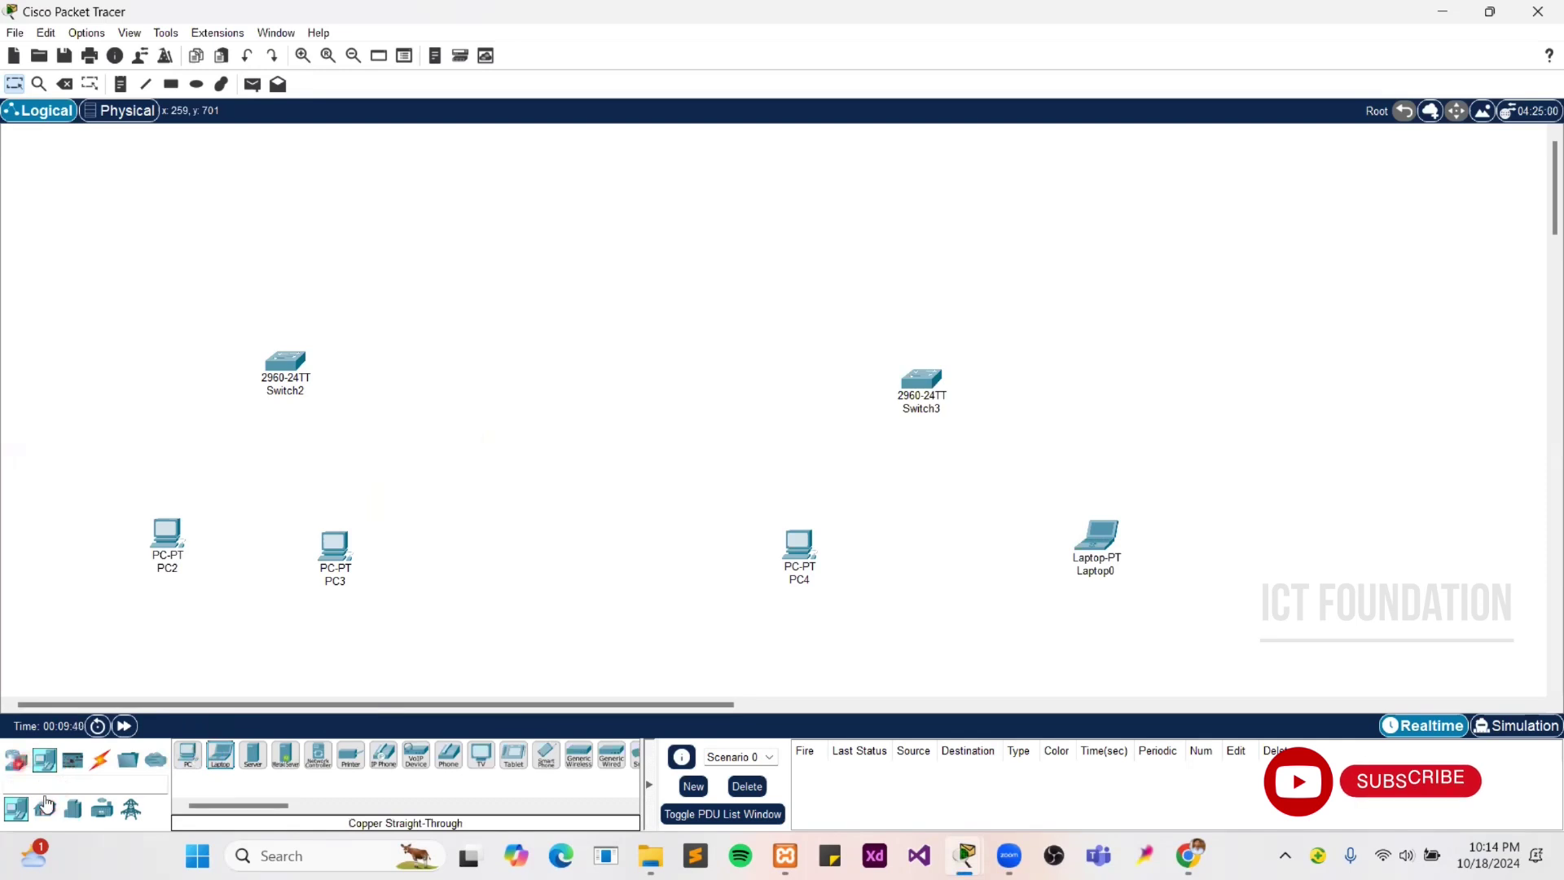
{"action": "left_click", "coordinate": [15, 759]}
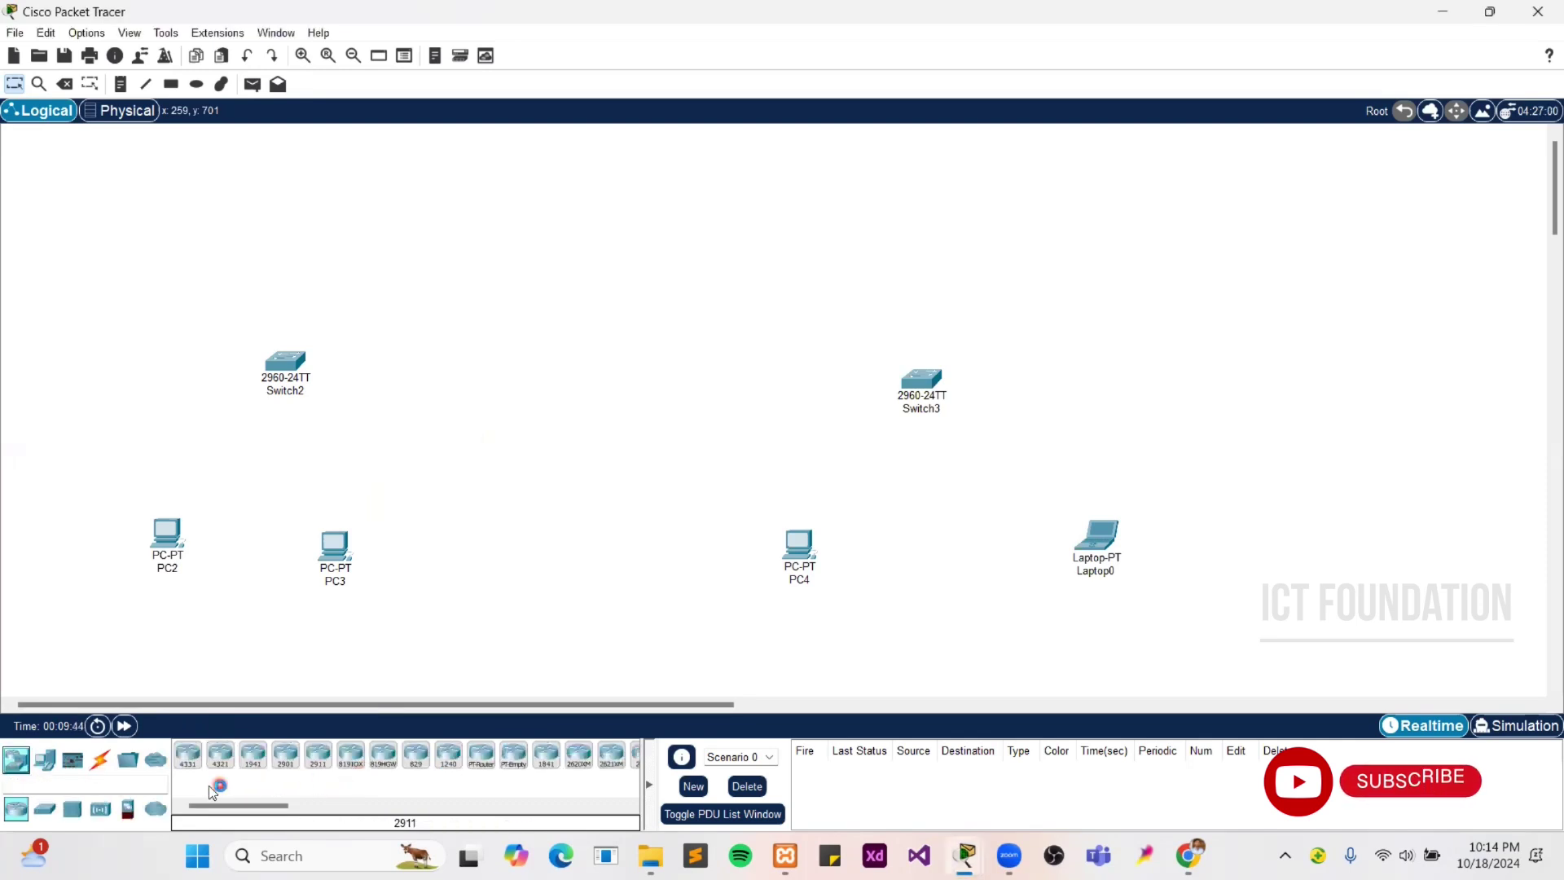
{"action": "left_click_drag", "start_coordinate": [255, 774], "coordinate": [622, 229]}
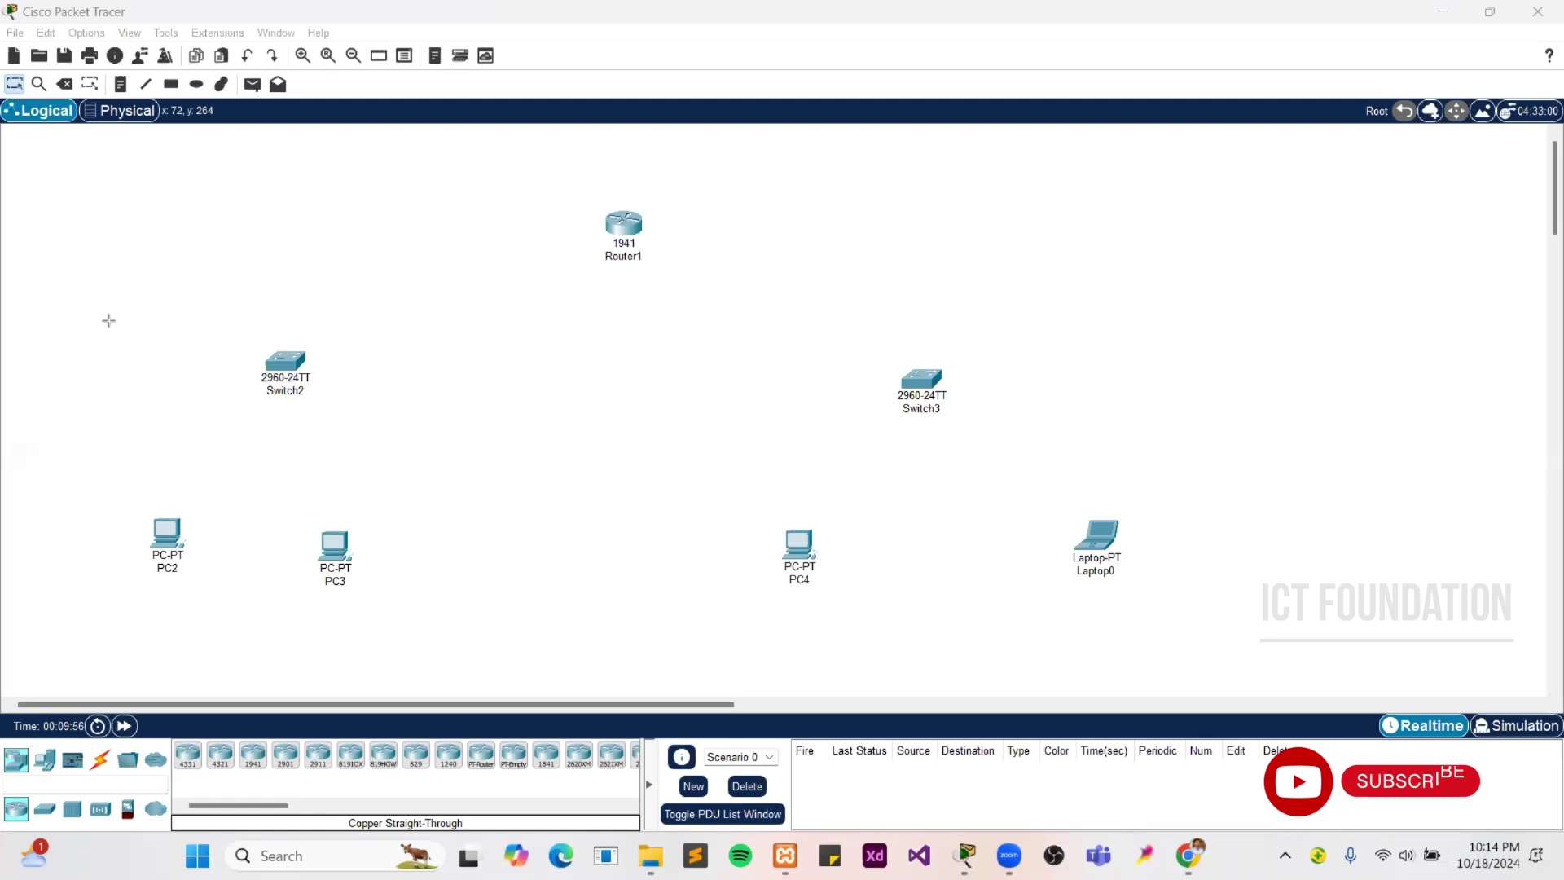
{"action": "mouse_move", "coordinate": [101, 319]}
{"action": "left_mouse_down"}
{"action": "mouse_move", "coordinate": [266, 481]}
{"action": "mouse_move", "coordinate": [418, 596]}
{"action": "mouse_move", "coordinate": [473, 603]}
{"action": "left_mouse_up"}
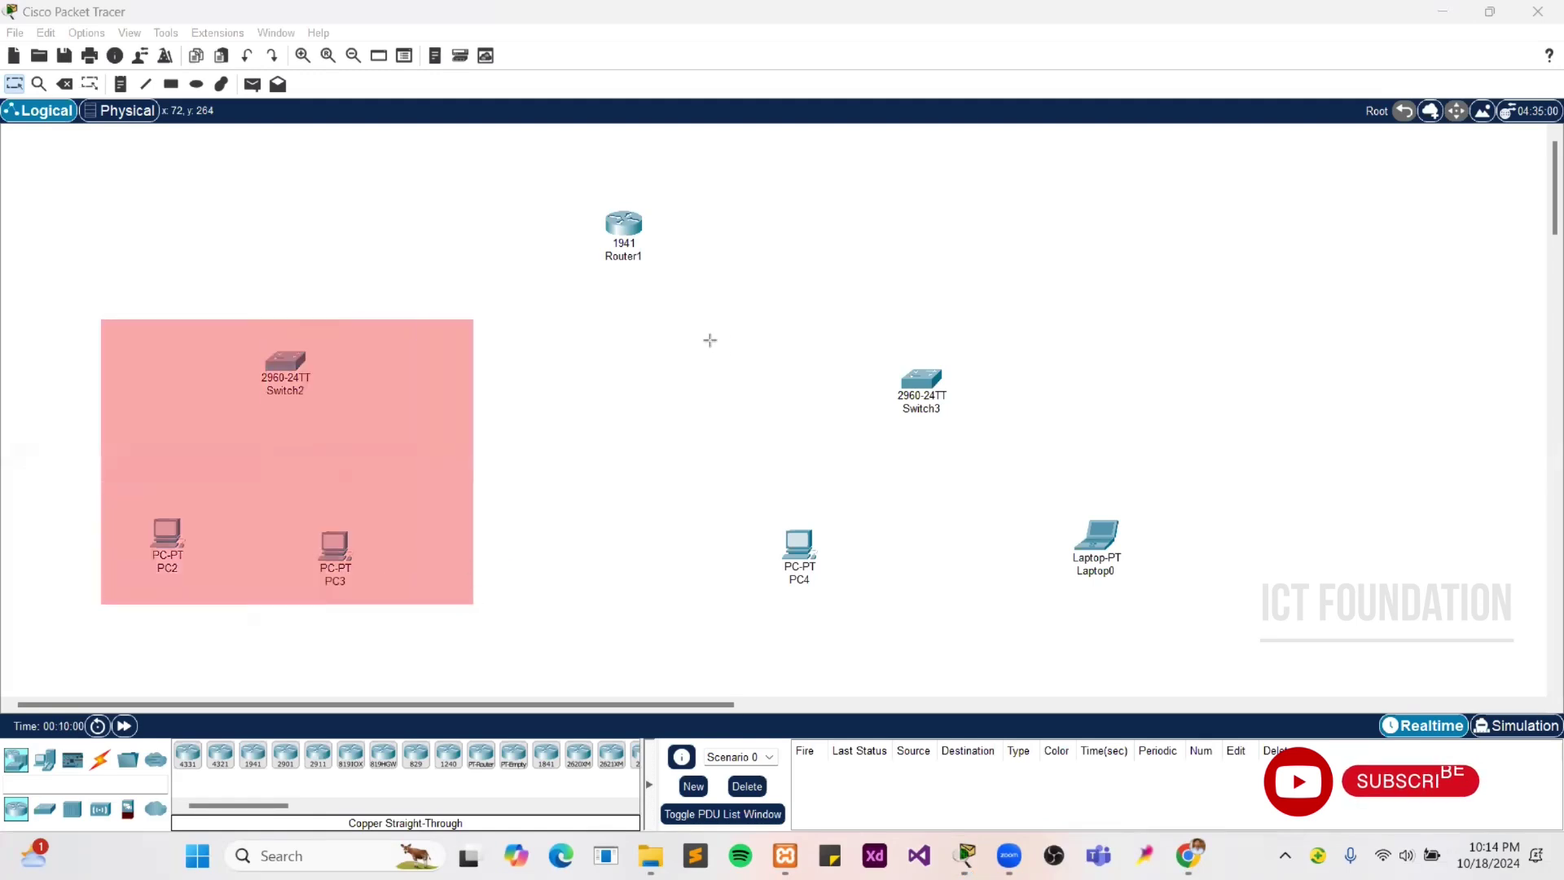
{"action": "left_click_drag", "start_coordinate": [710, 339], "coordinate": [1194, 611]}
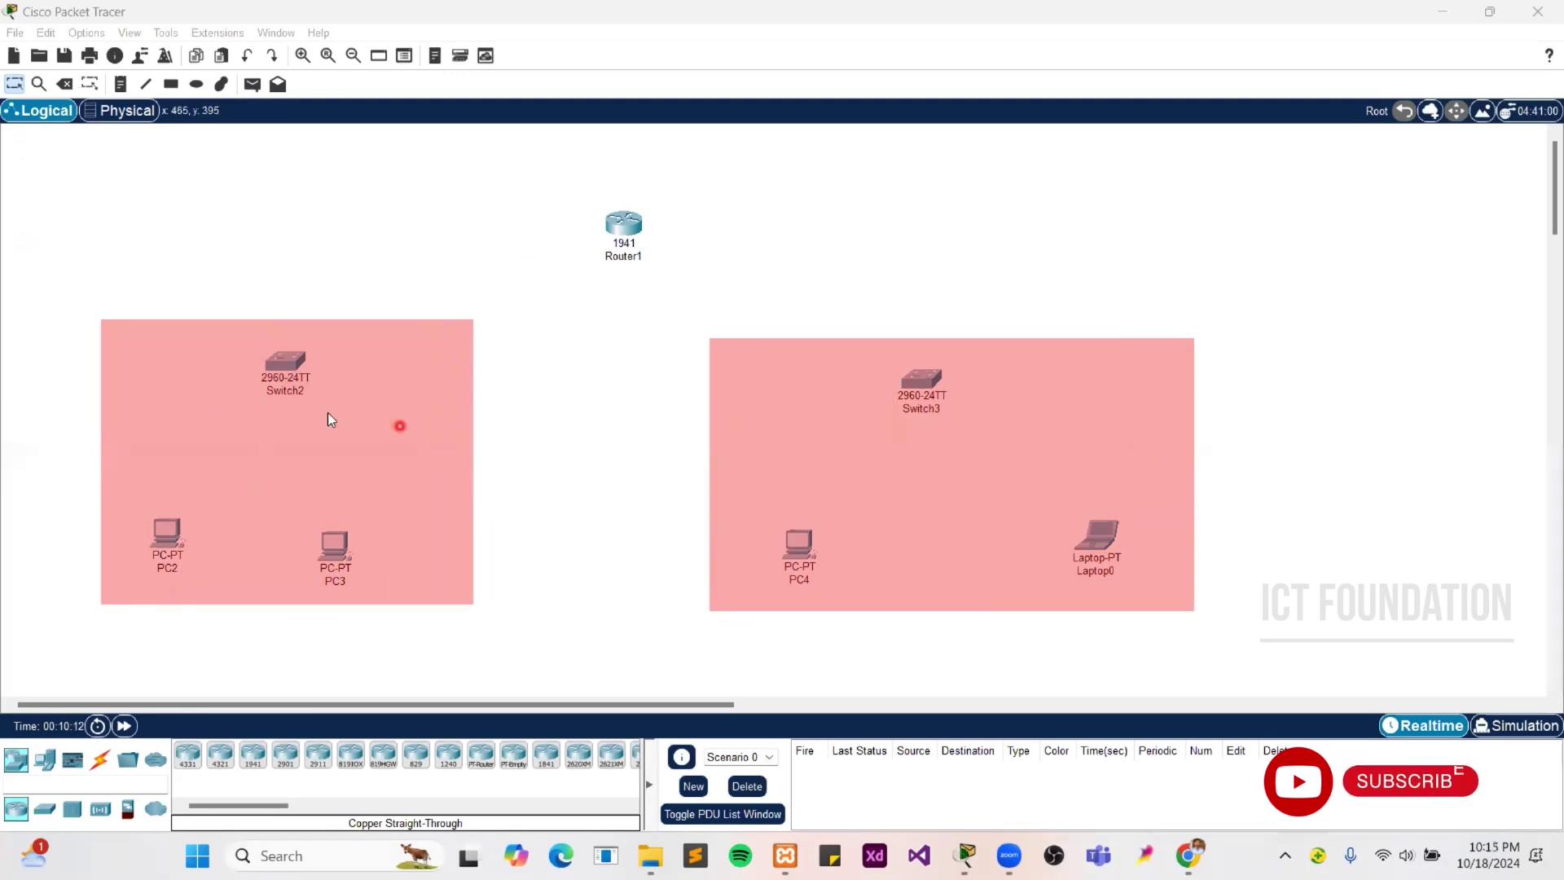
{"action": "left_click", "coordinate": [168, 541]}
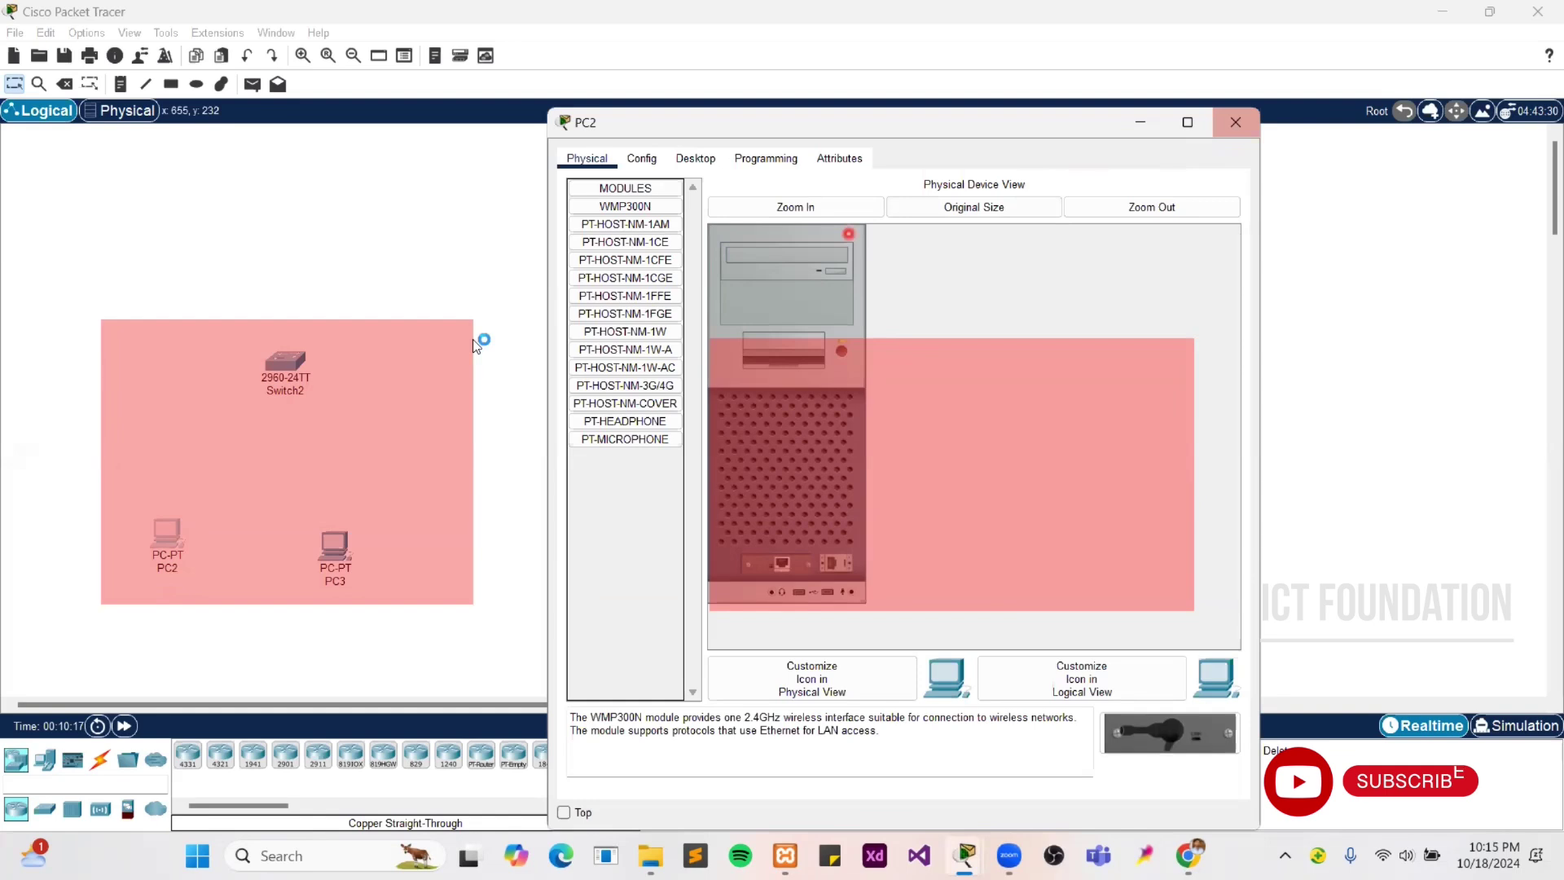
{"action": "left_click", "coordinate": [224, 479]}
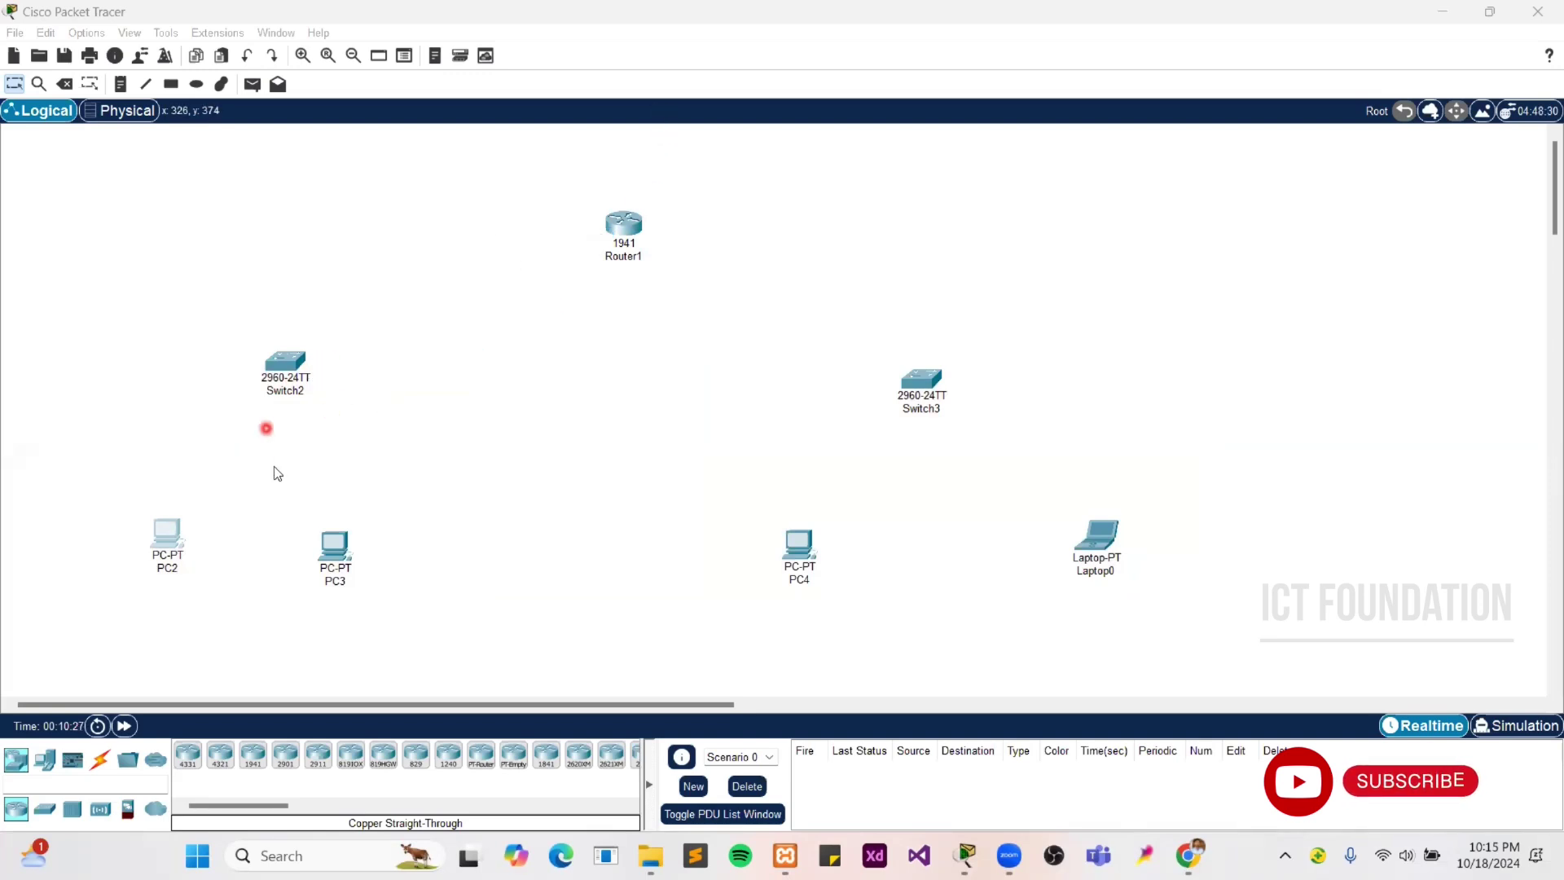
Step: Connect PC2's FastEthernet0 to FastEthernet0/1 on Switch2 with a copper straight-through cable
{"action": "left_click", "coordinate": [100, 759]}
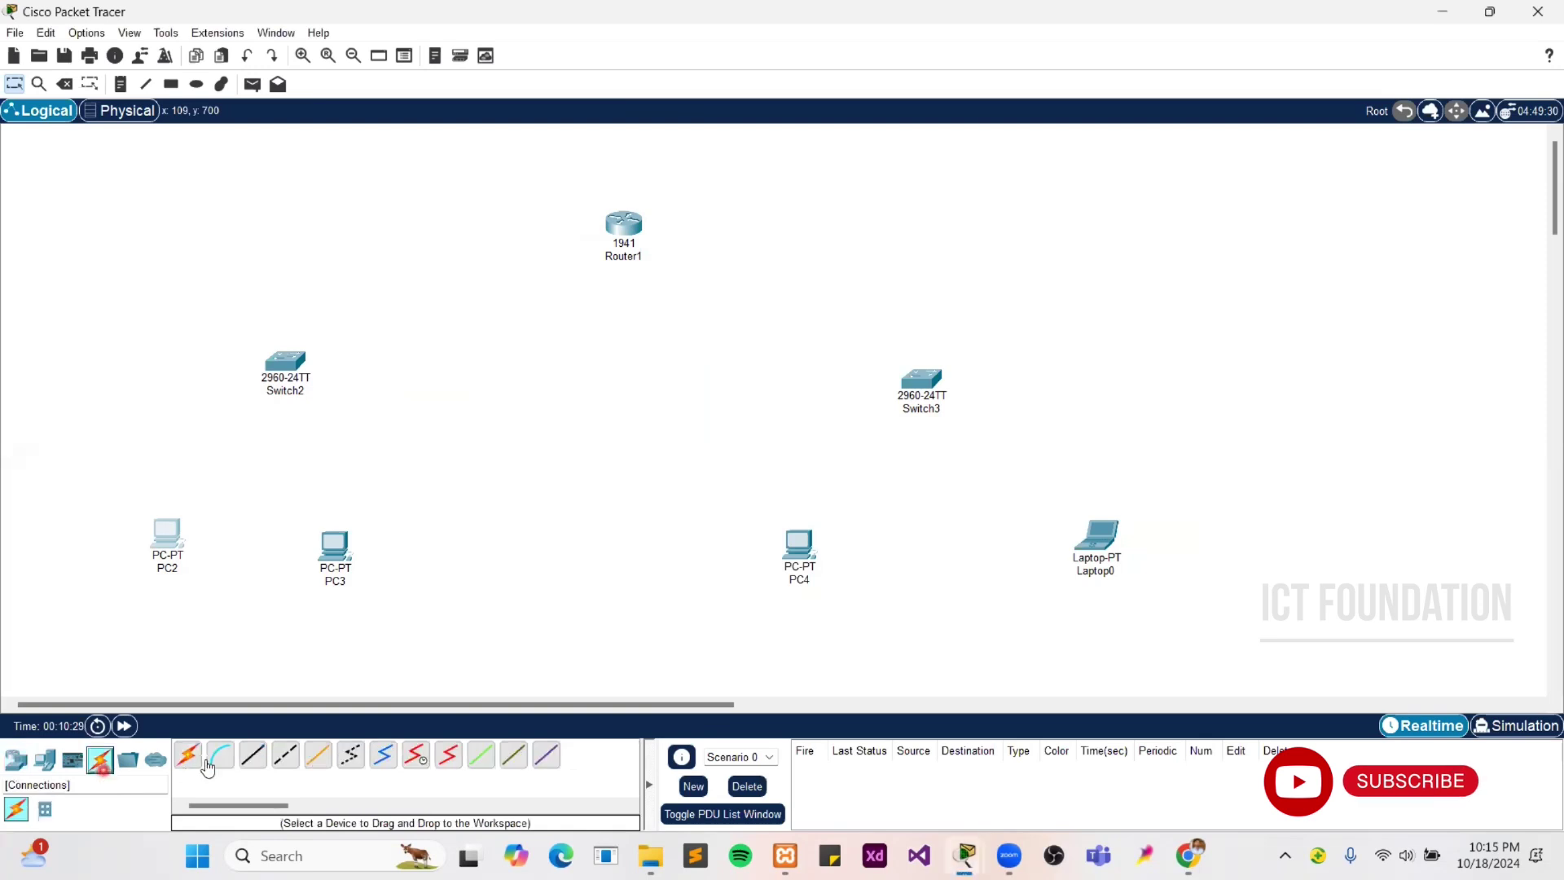
{"action": "left_click", "coordinate": [279, 769]}
{"action": "left_click", "coordinate": [255, 768]}
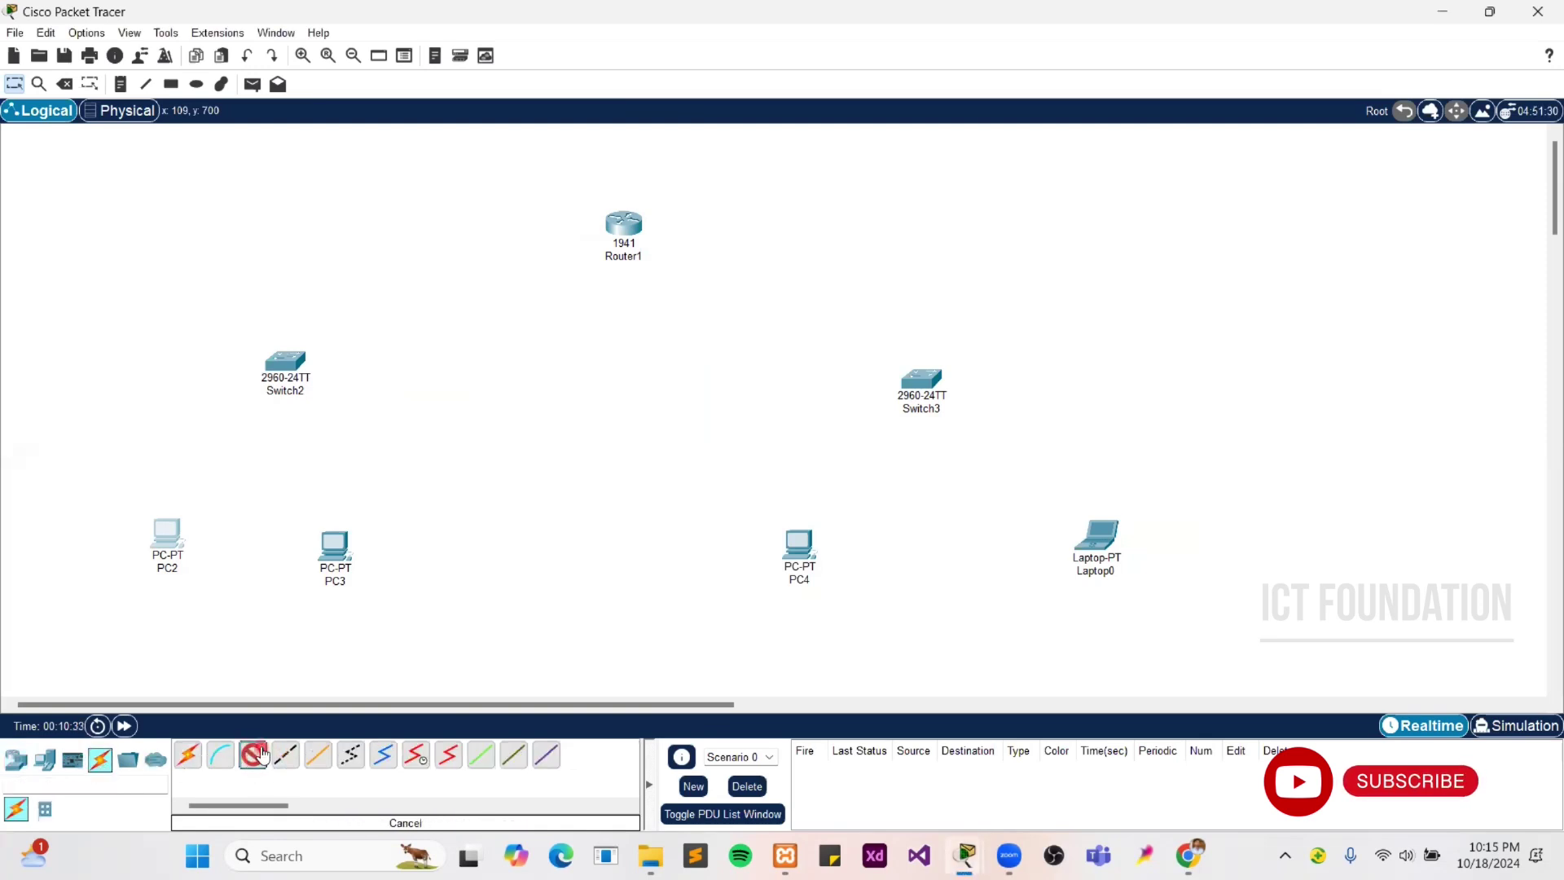
{"action": "left_click", "coordinate": [285, 756]}
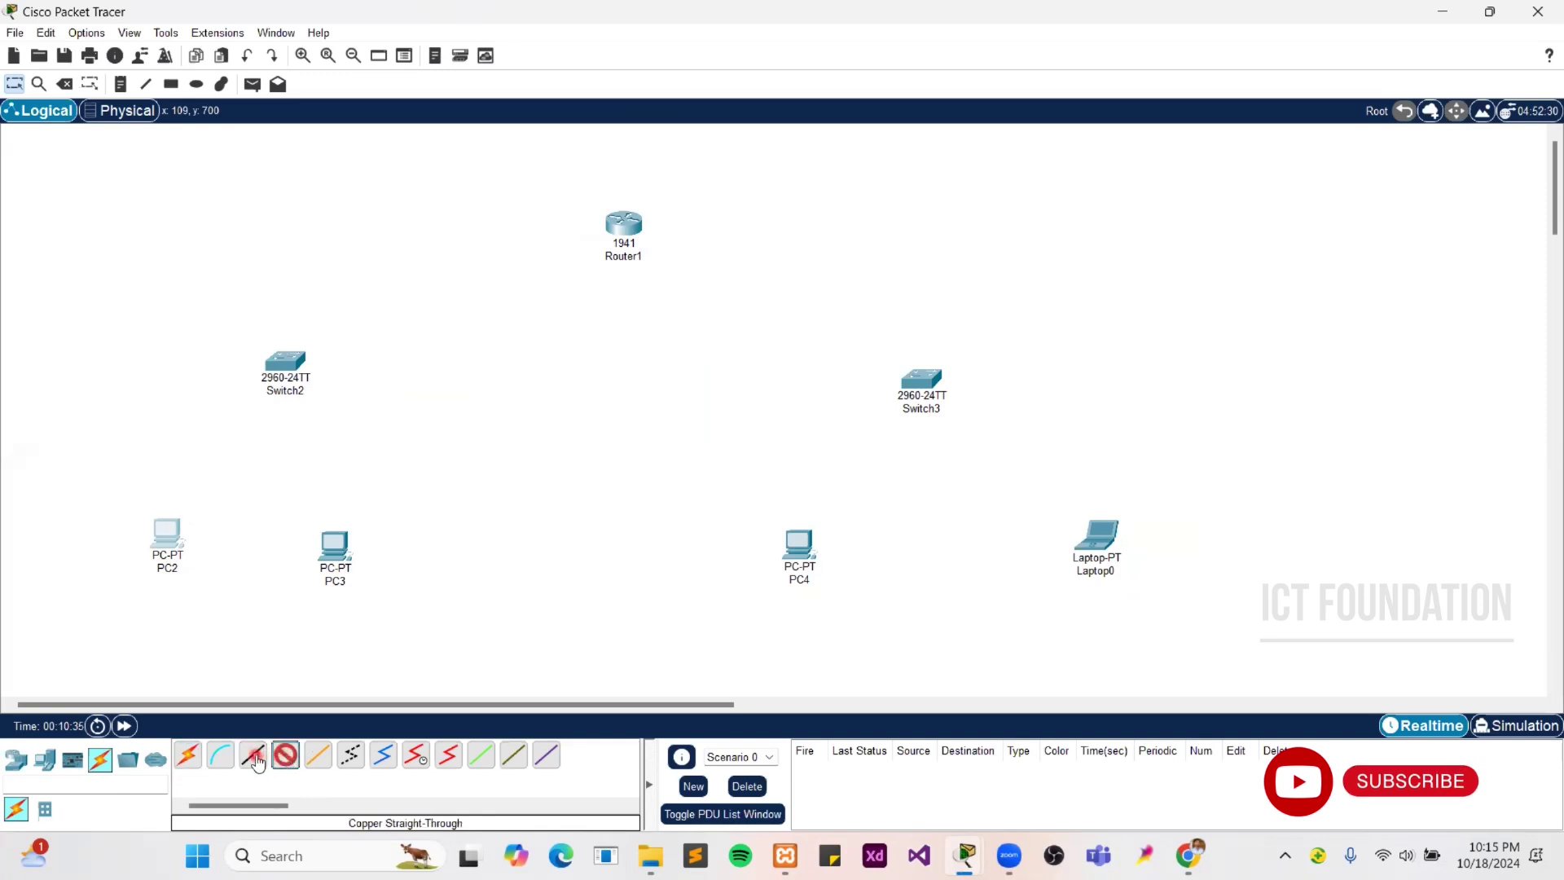
{"action": "left_click", "coordinate": [254, 760]}
{"action": "left_click", "coordinate": [165, 539]}
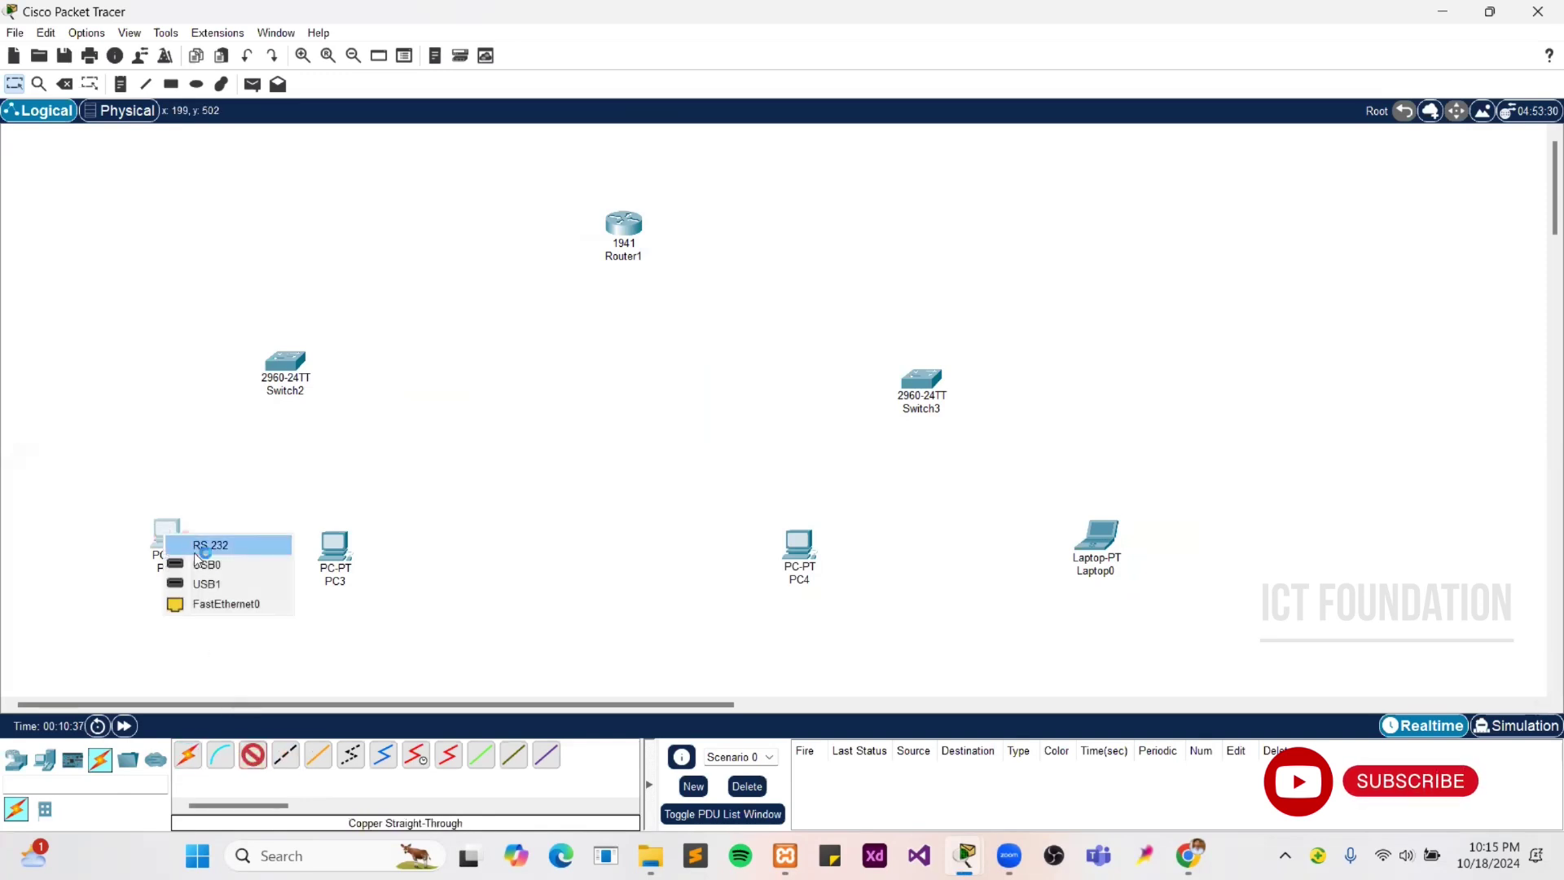
{"action": "left_click", "coordinate": [209, 603]}
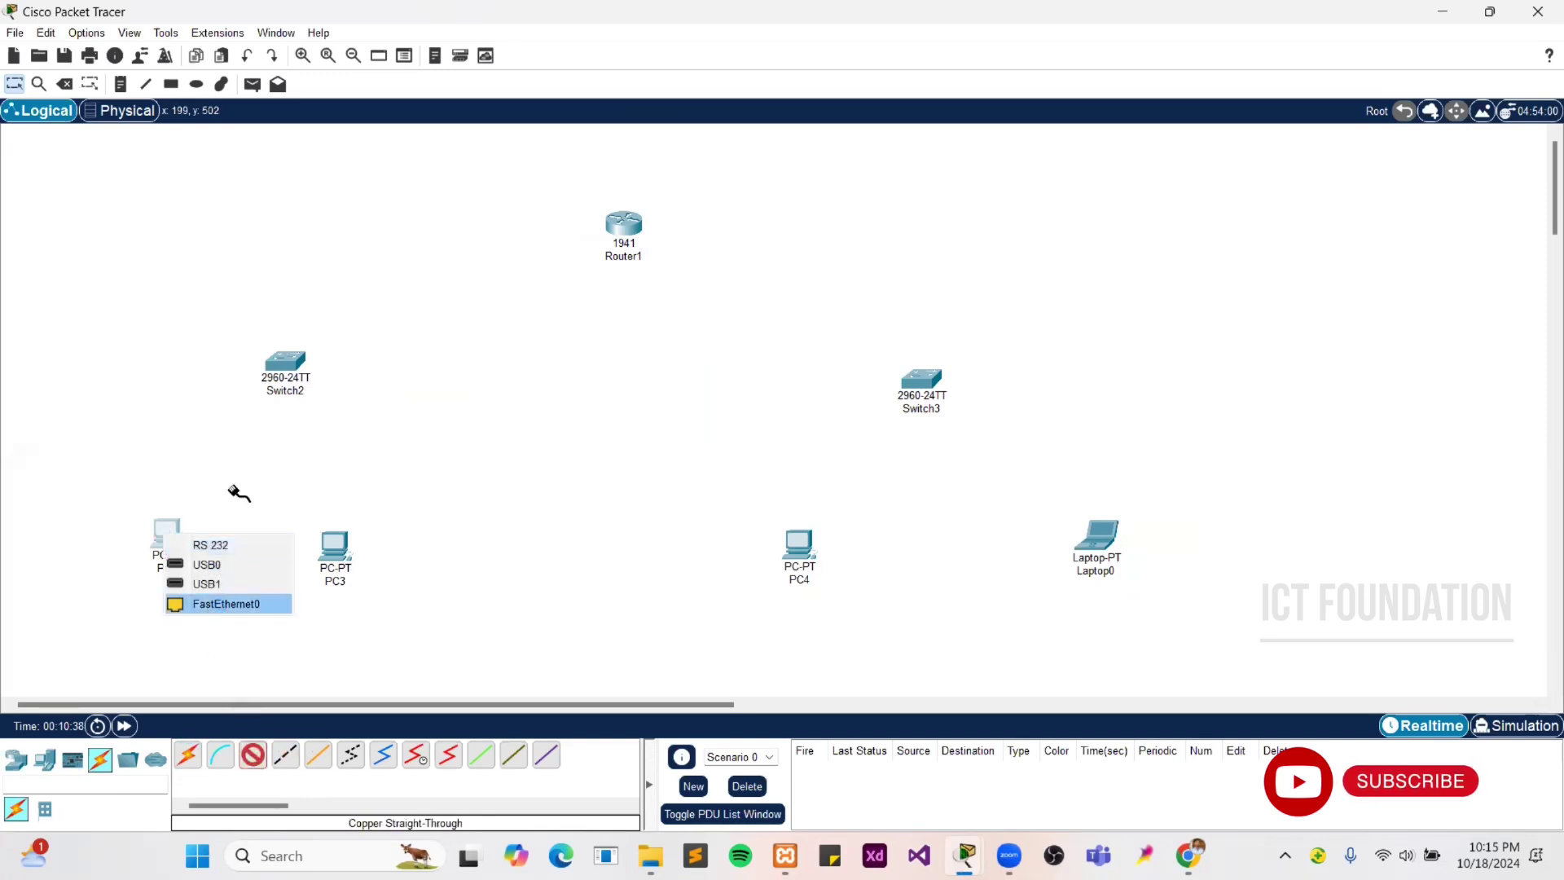
{"action": "left_click", "coordinate": [275, 364]}
{"action": "left_click", "coordinate": [342, 33]}
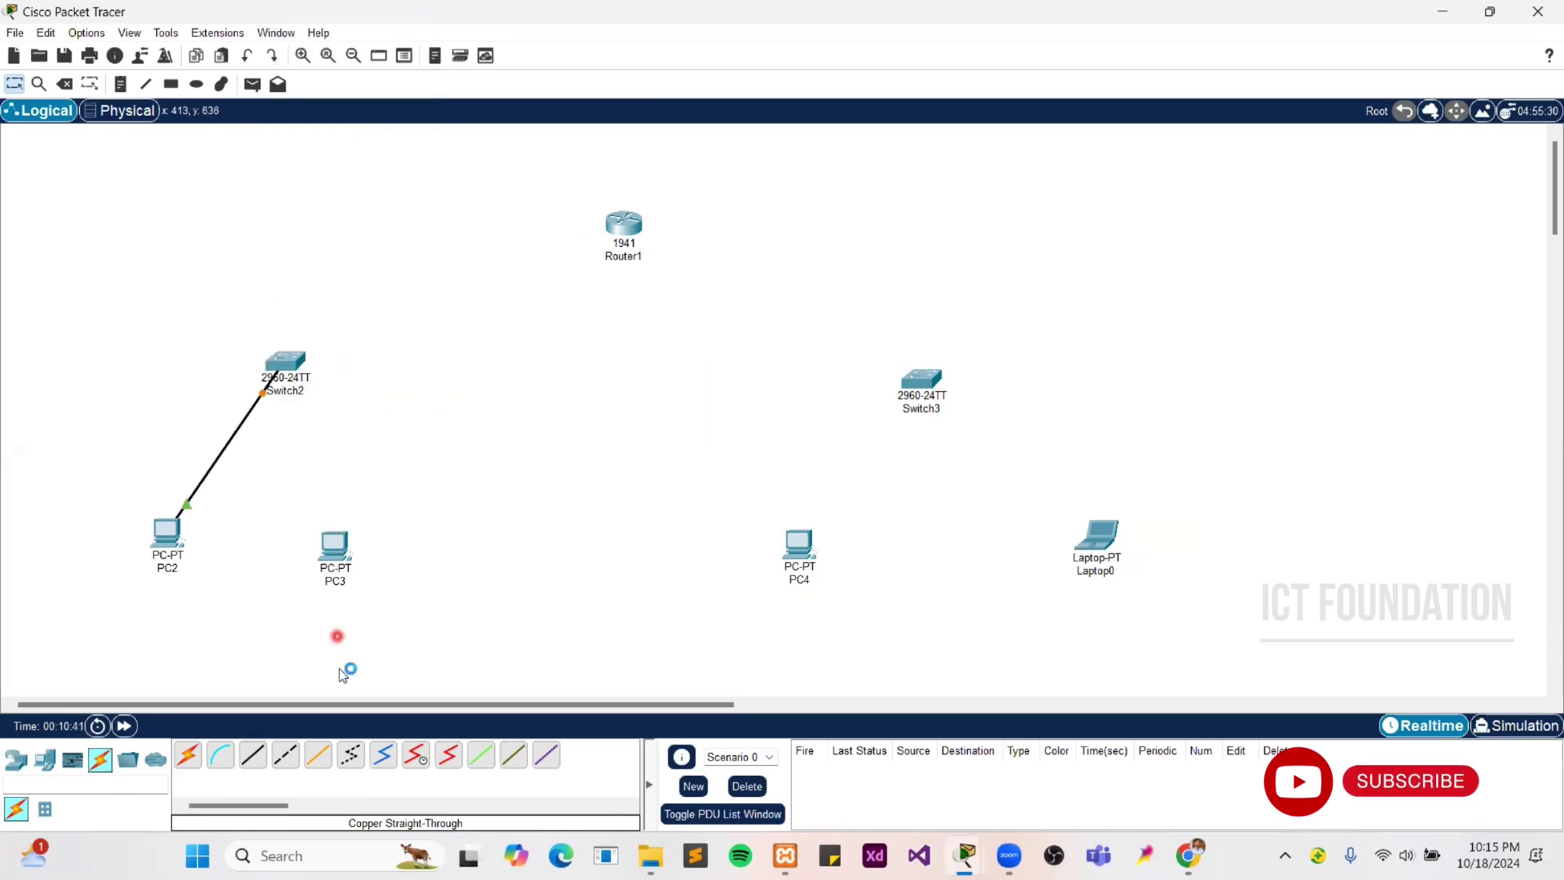
Step: Connect PC3's FastEthernet0 to FastEthernet0/2 on Switch2 with a copper straight-through cable
{"action": "left_click", "coordinate": [254, 756]}
{"action": "left_click", "coordinate": [335, 544]}
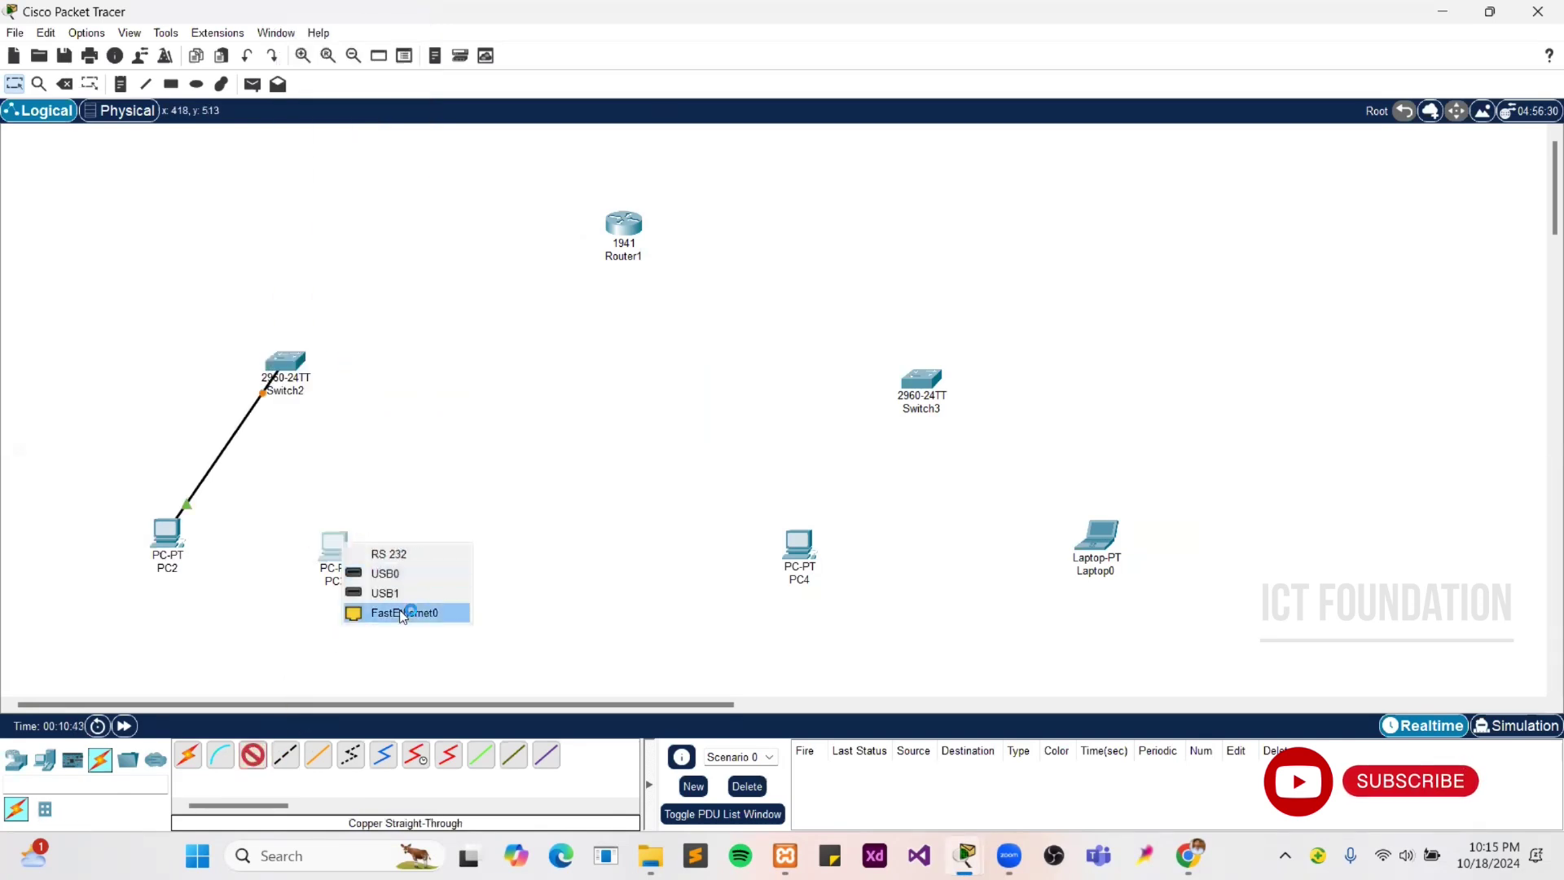
{"action": "left_click", "coordinate": [402, 612]}
{"action": "left_click", "coordinate": [287, 364]}
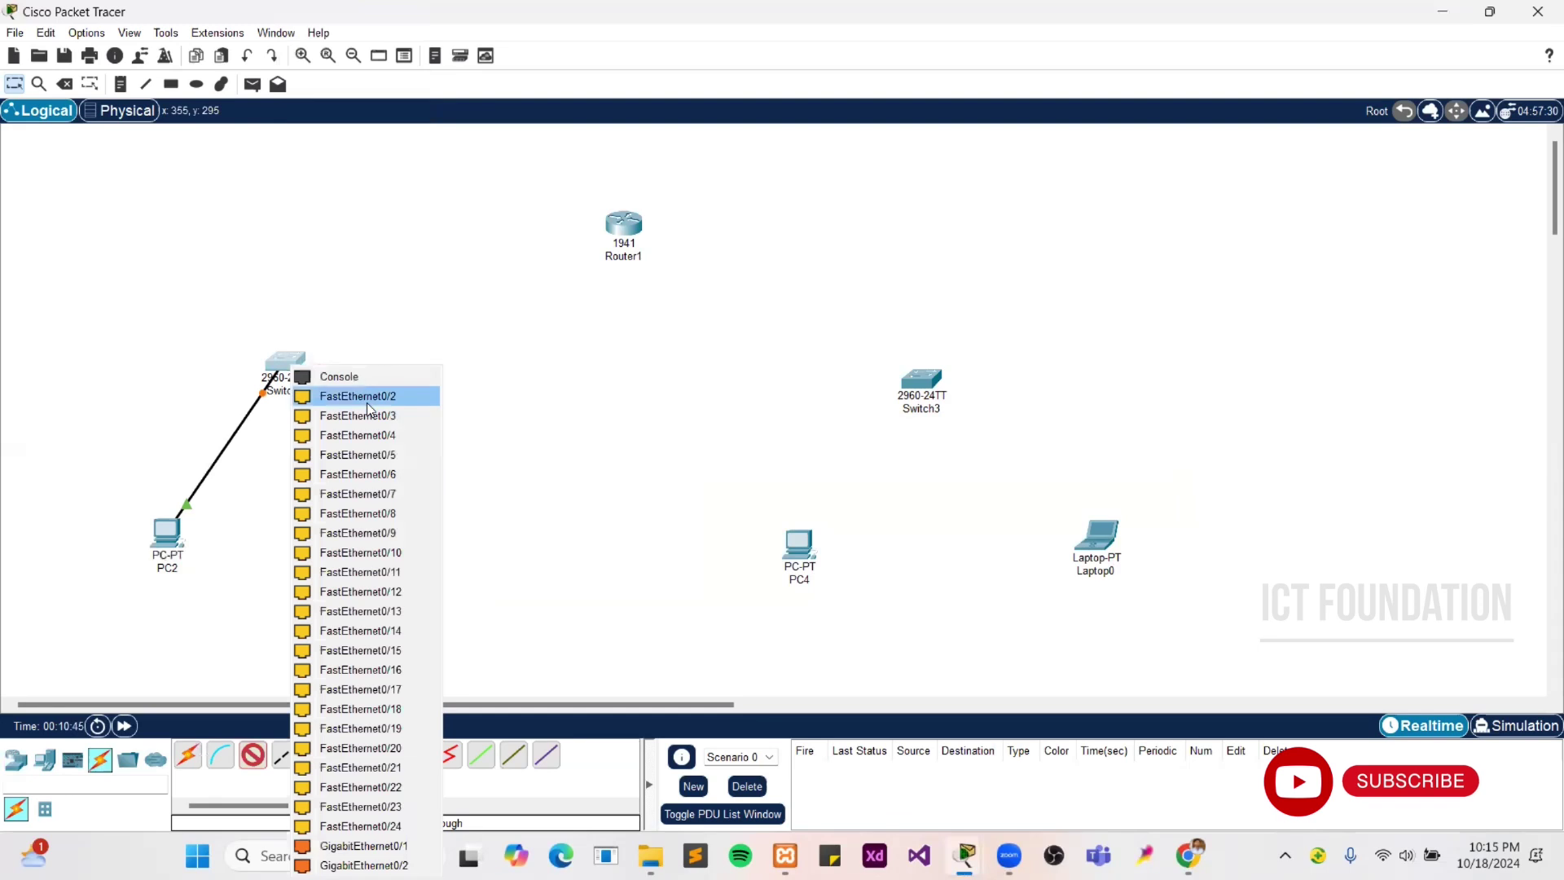
{"action": "left_click", "coordinate": [366, 397]}
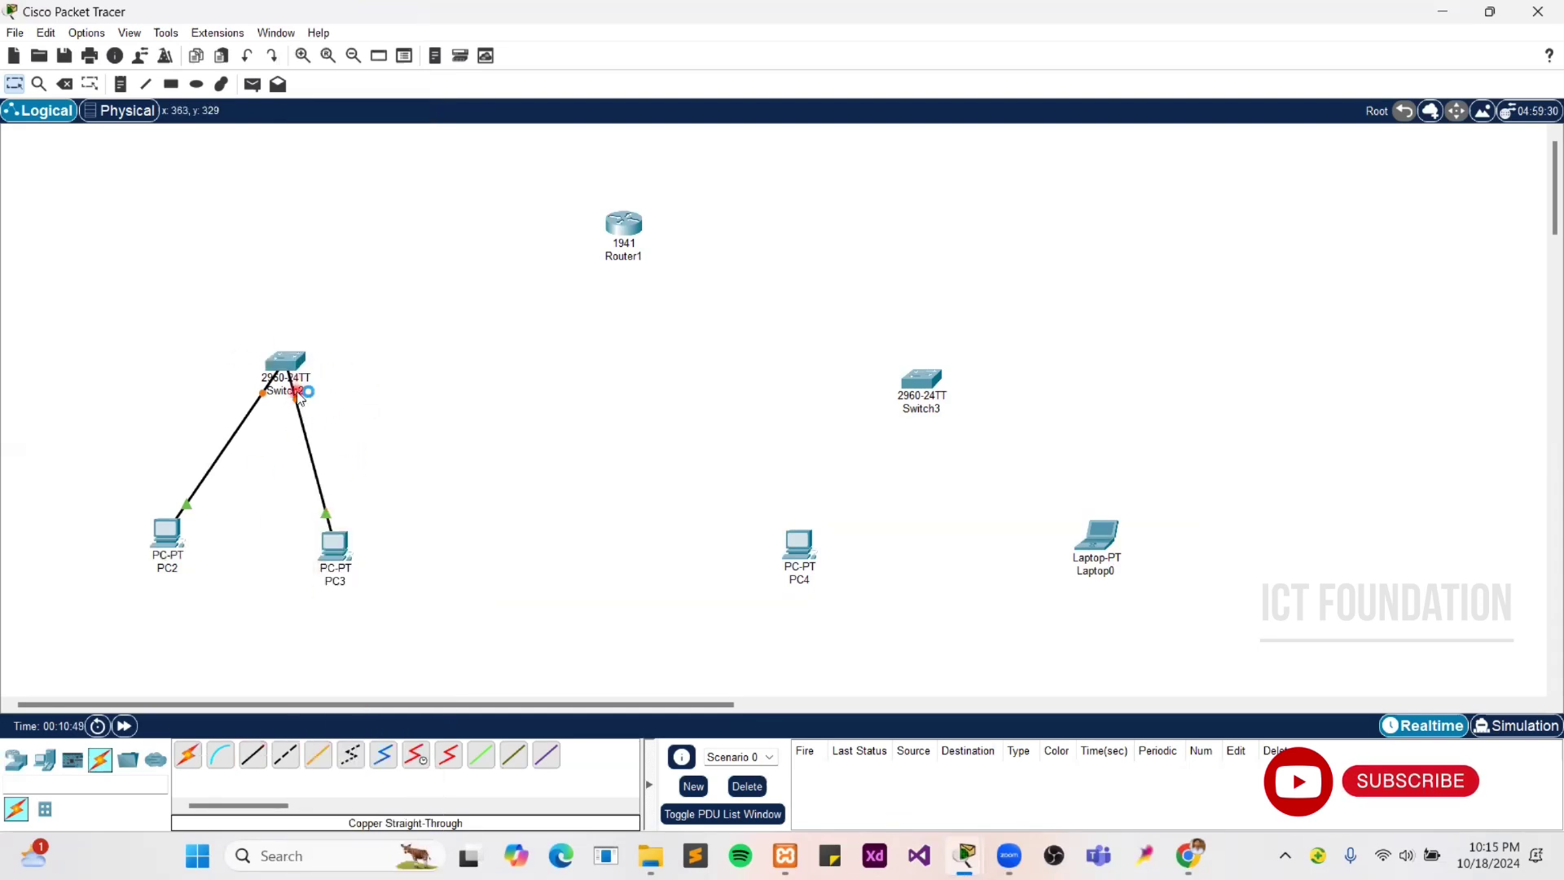
Step: Connect PC4's FastEthernet0 to FastEthernet0/1 on Switch3 with a copper straight-through cable
{"action": "left_click", "coordinate": [269, 757]}
{"action": "left_click", "coordinate": [807, 544]}
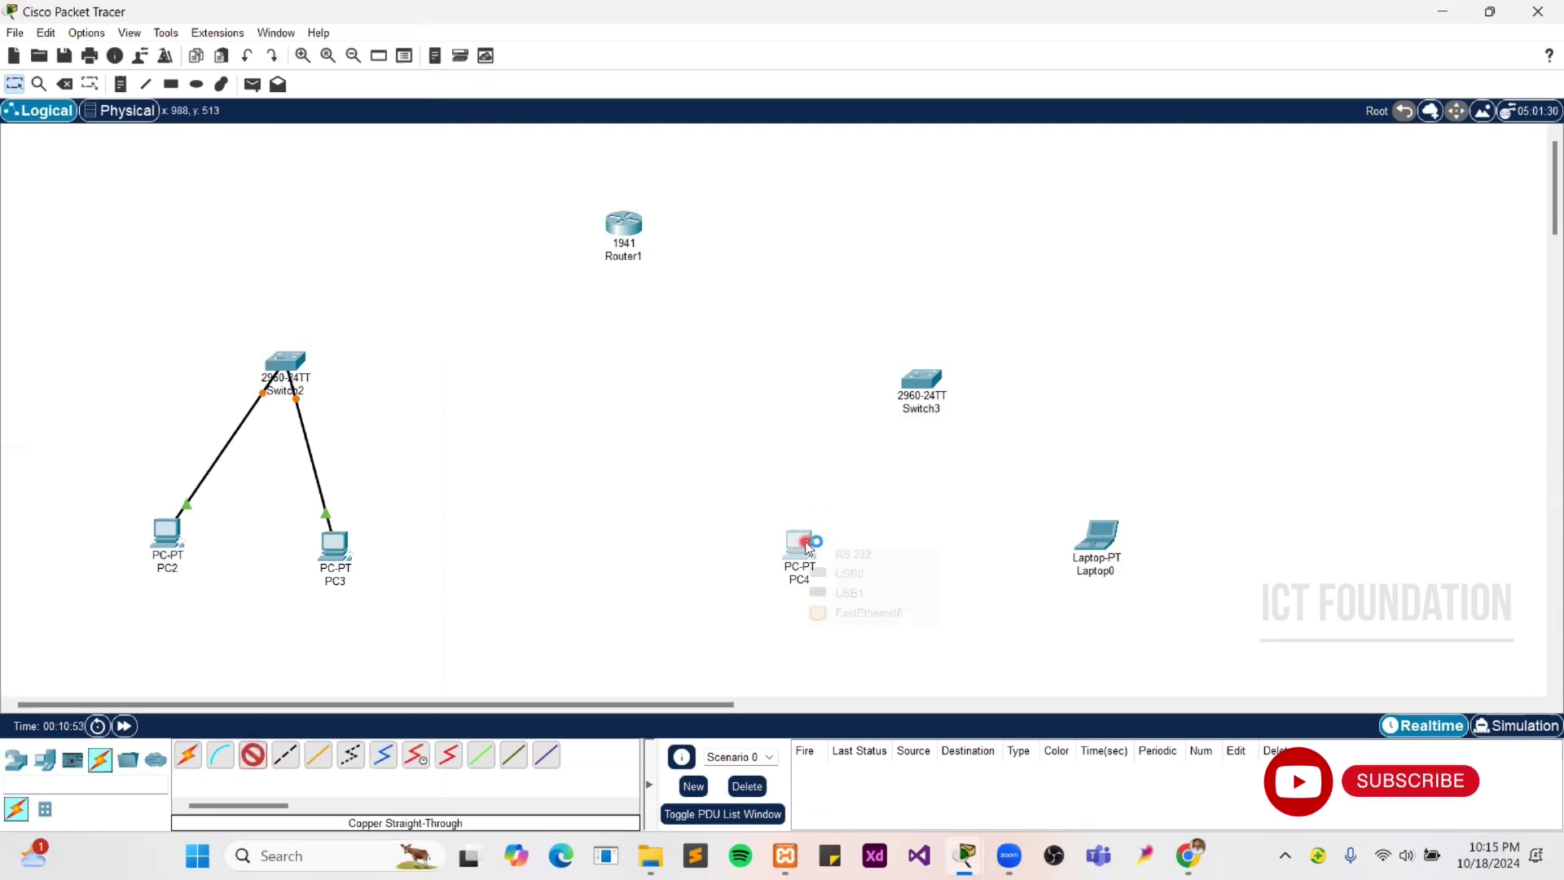
{"action": "left_click", "coordinate": [864, 613]}
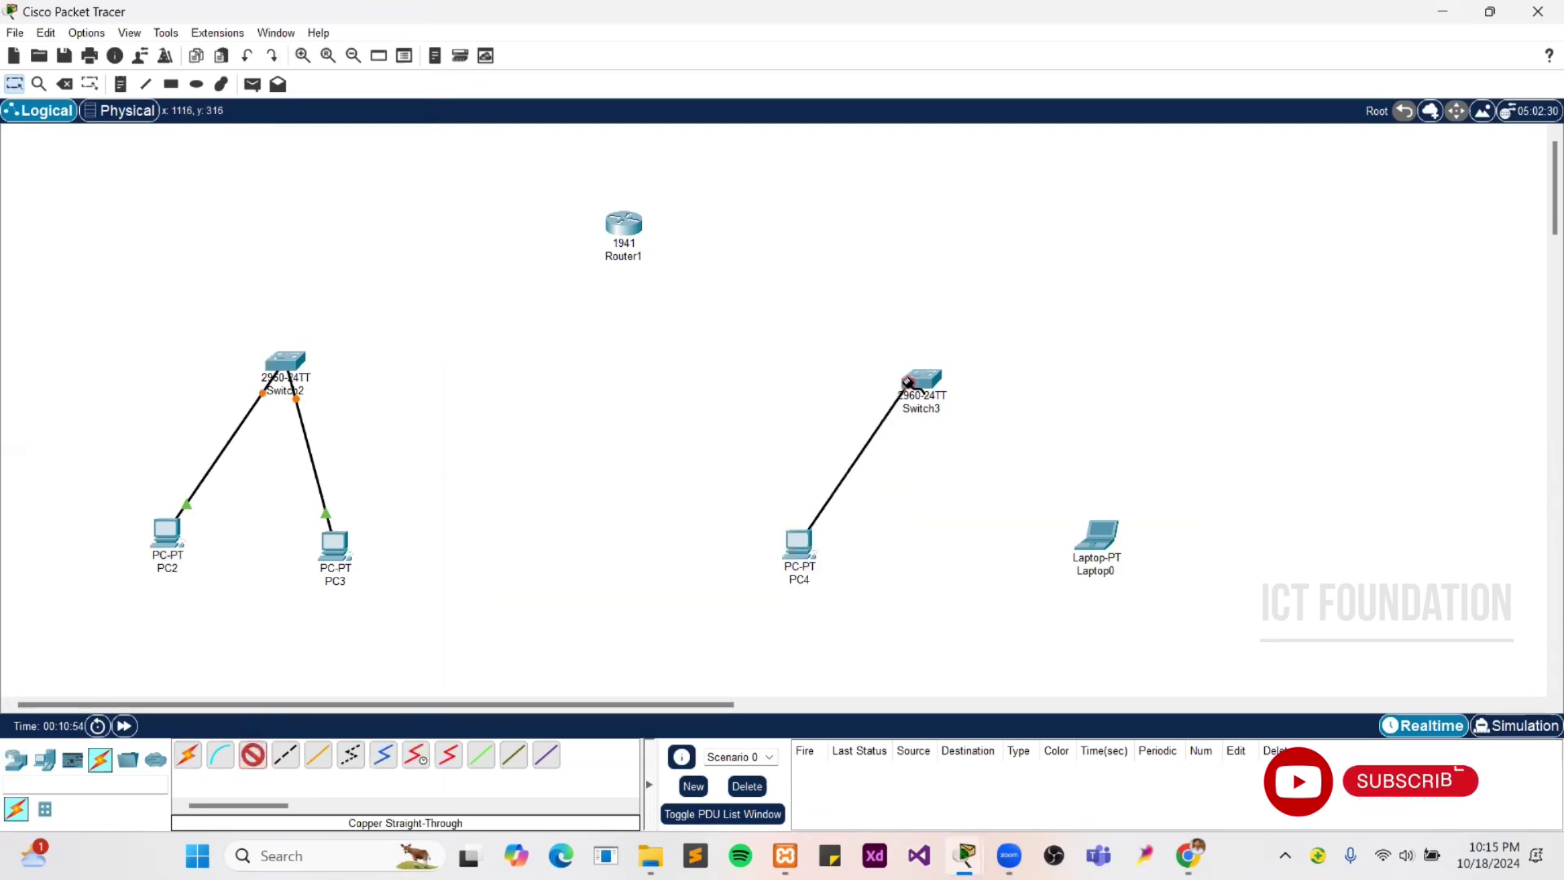
{"action": "left_click", "coordinate": [908, 383]}
{"action": "left_click", "coordinate": [977, 32]}
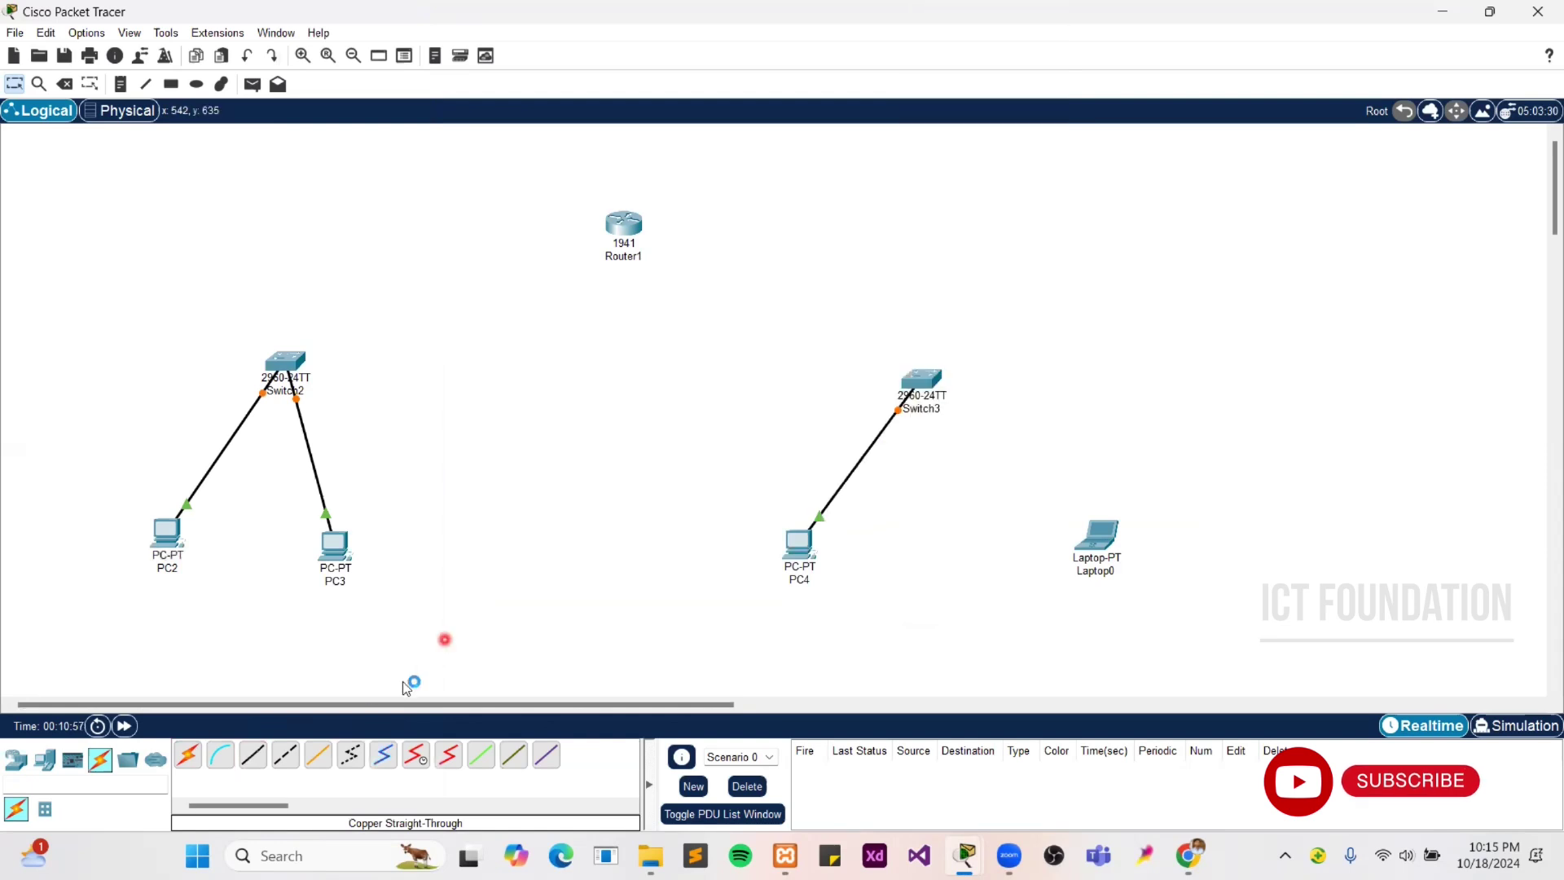
Step: Connect the laptop's FastEthernet0 to FastEthernet0/2 on Switch3 with a copper straight-through cable
{"action": "left_click", "coordinate": [253, 755]}
{"action": "left_click", "coordinate": [1100, 538]}
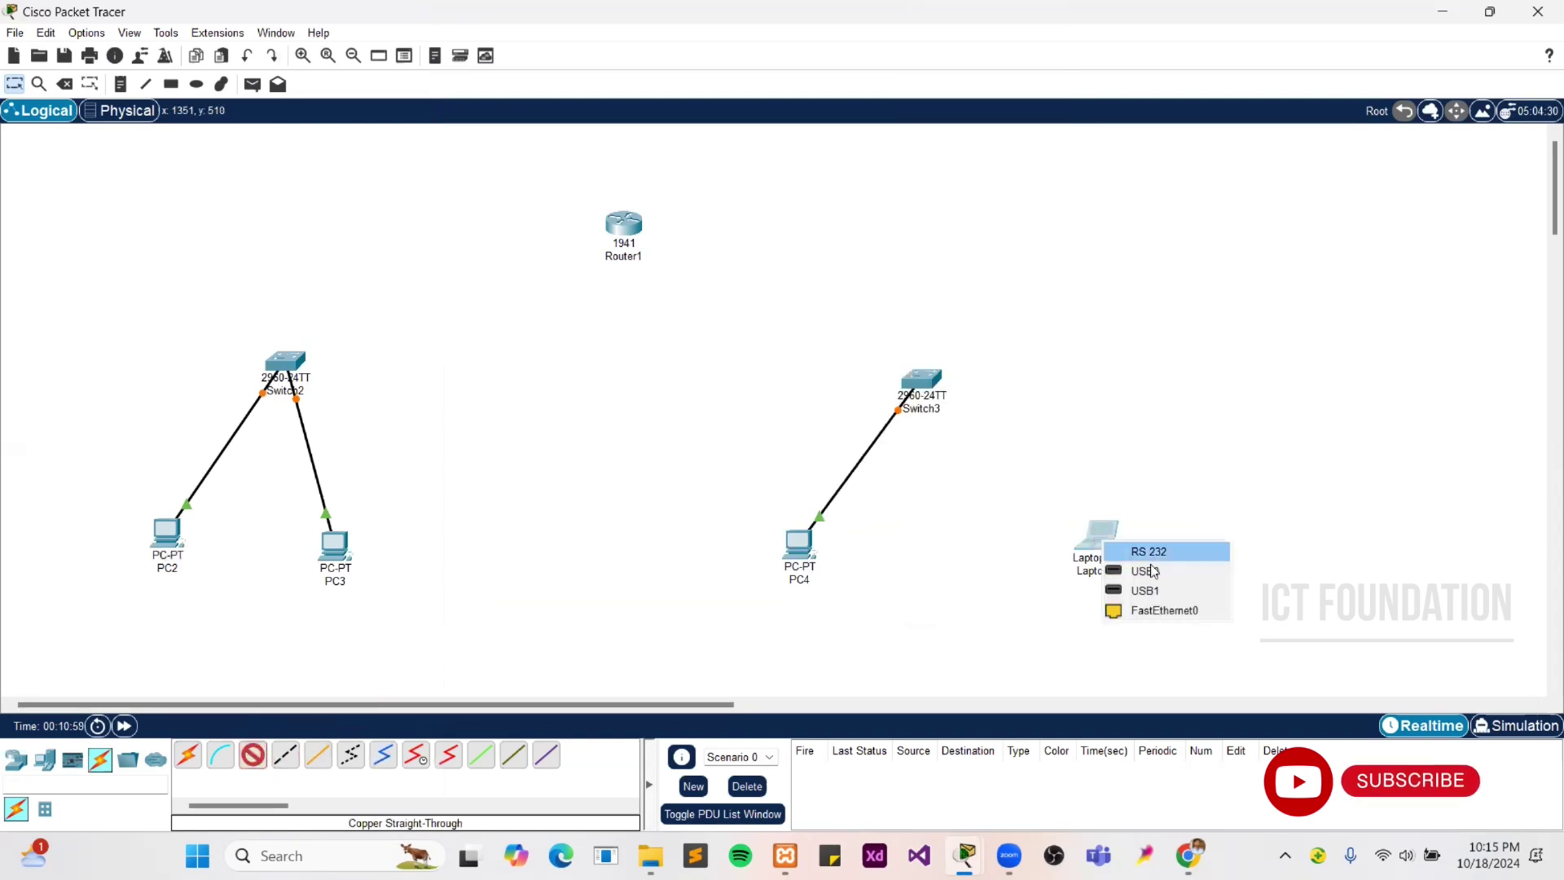
{"action": "left_click", "coordinate": [1164, 610]}
{"action": "left_click", "coordinate": [921, 381]}
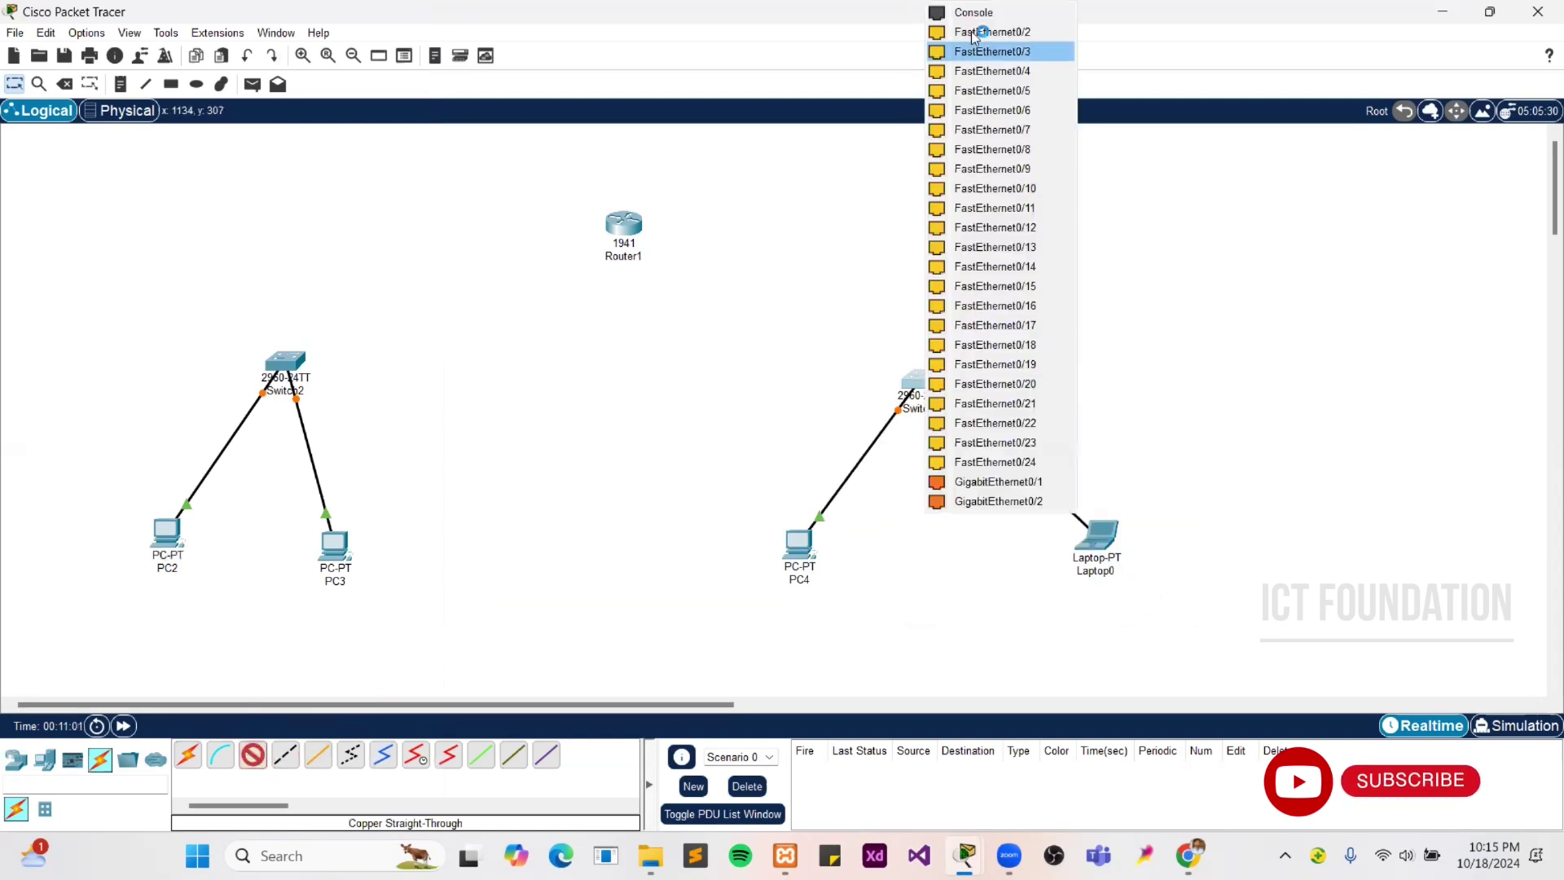
{"action": "left_click", "coordinate": [978, 32]}
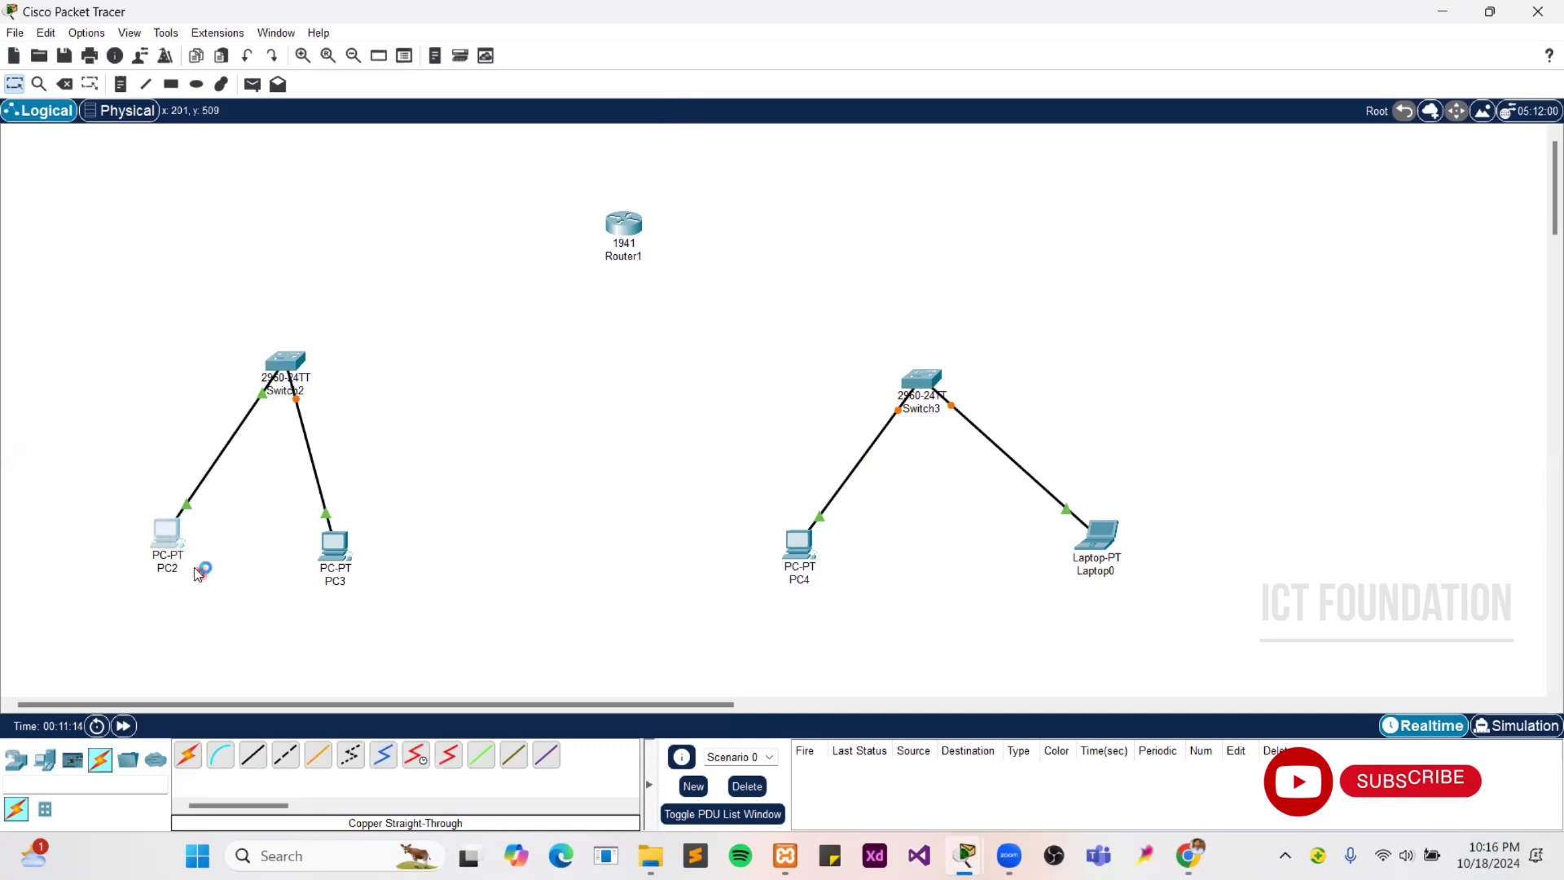
Step: Configure PC2 with the static IPv4 address 192.168.1.1 and subnet mask 255.255.255.0
{"action": "left_click", "coordinate": [167, 542]}
{"action": "left_click", "coordinate": [695, 158]}
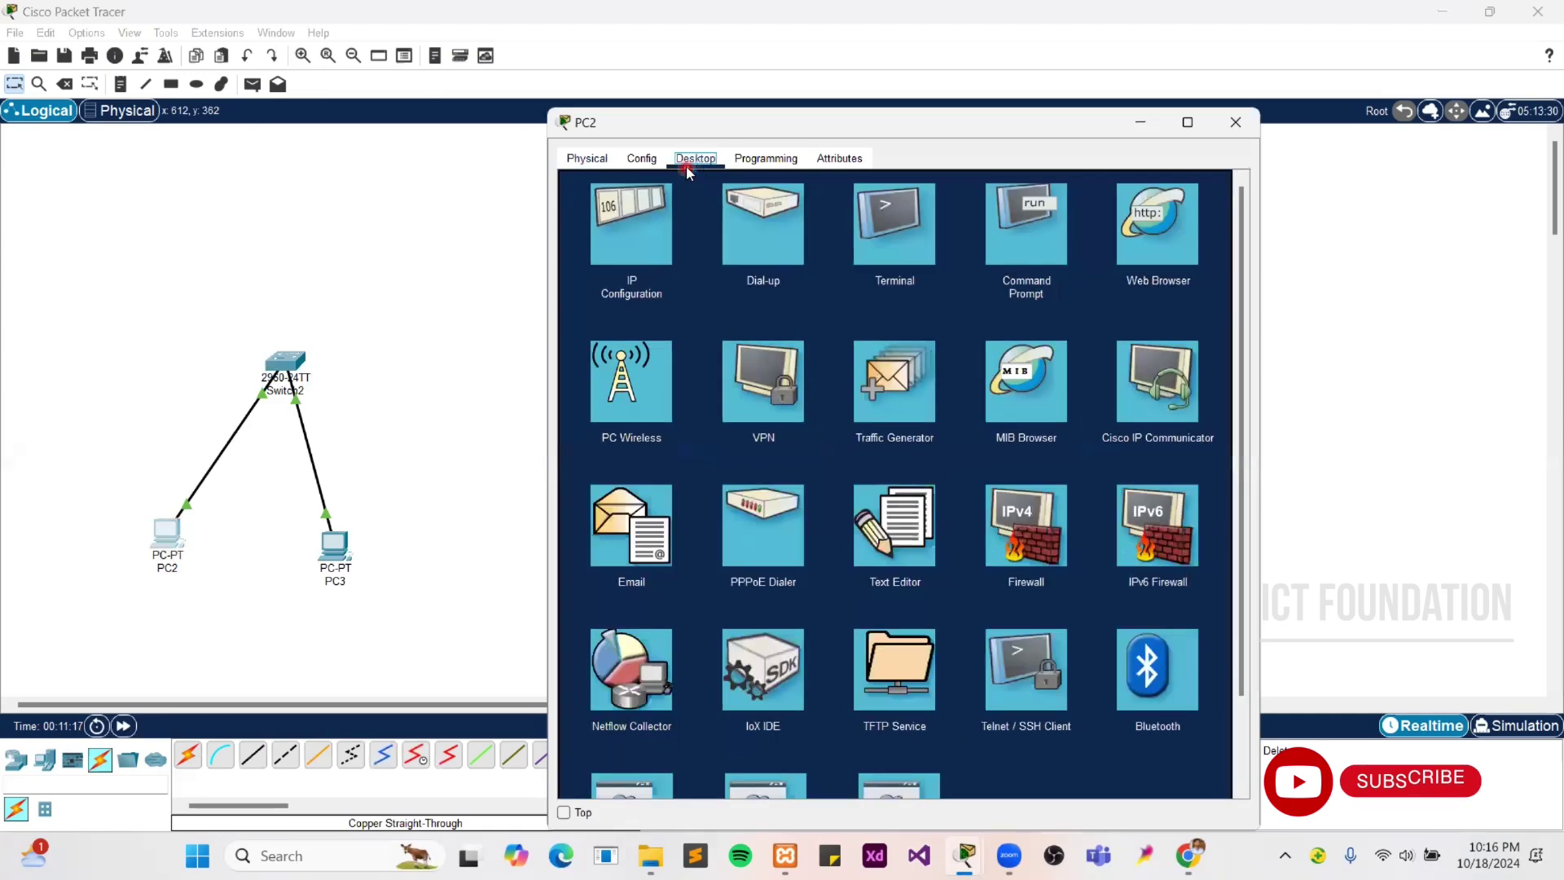
{"action": "left_click", "coordinate": [650, 241]}
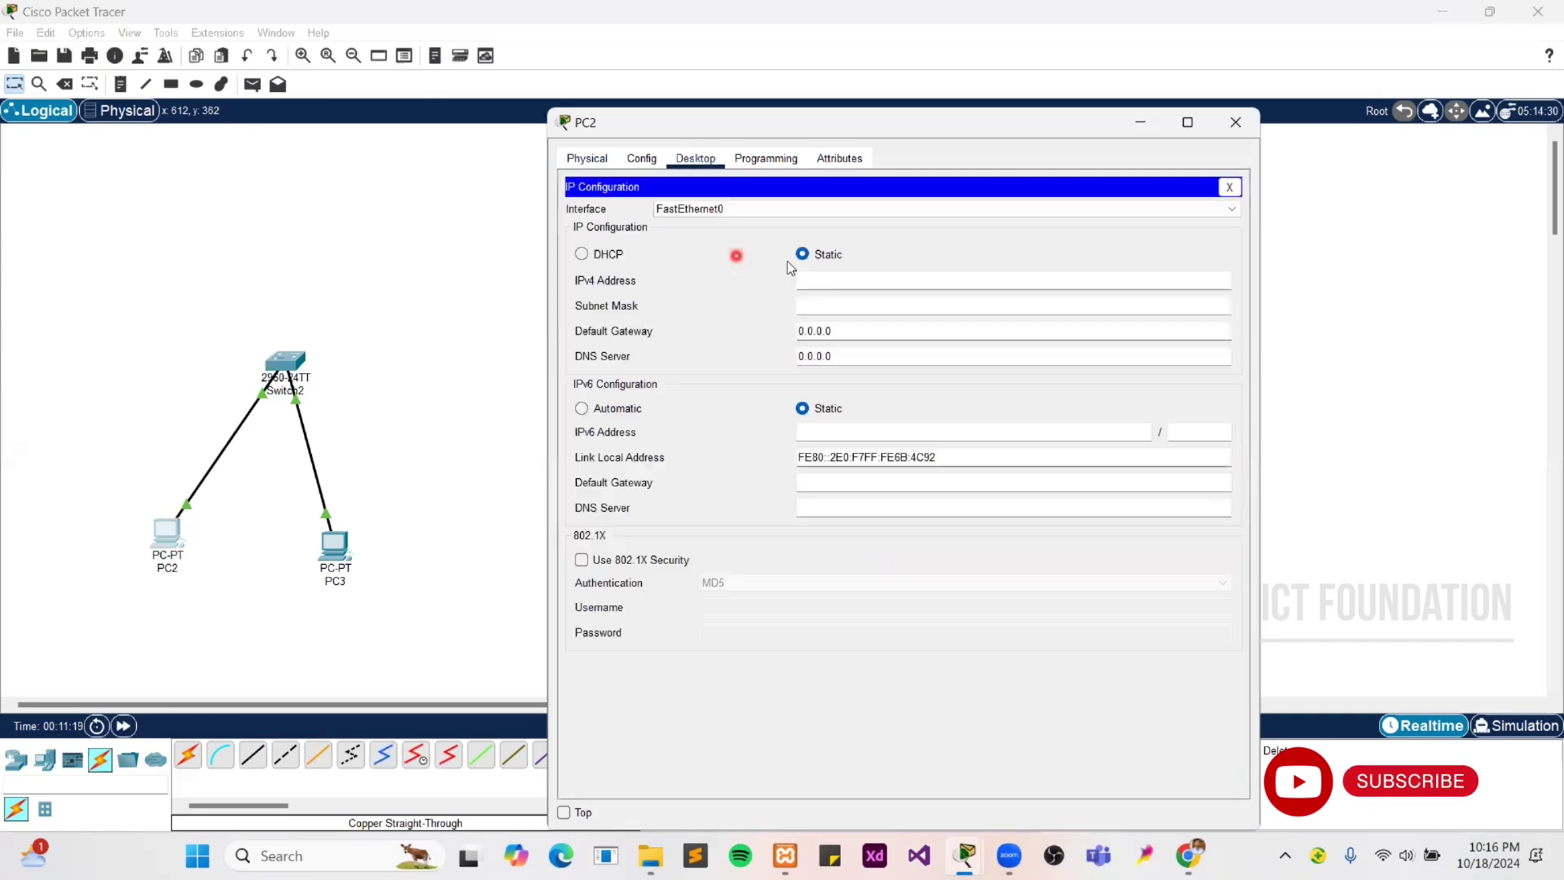
{"action": "left_click", "coordinate": [839, 286]}
{"action": "type", "text": "19"}
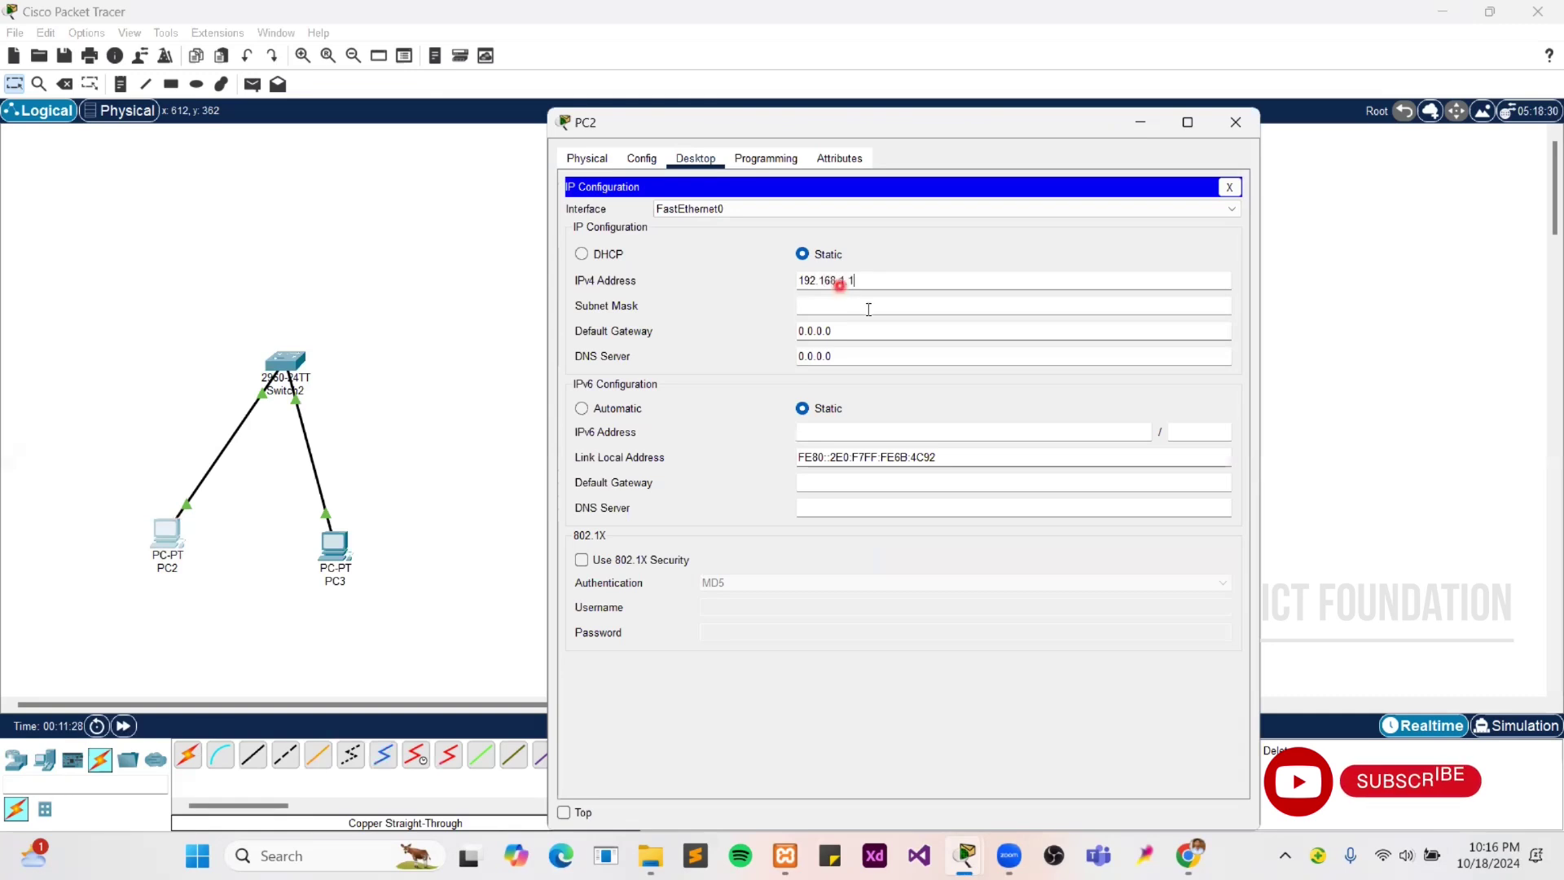
{"action": "type", "text": "2.168.1.1"}
{"action": "key", "text": "shift+Left"}
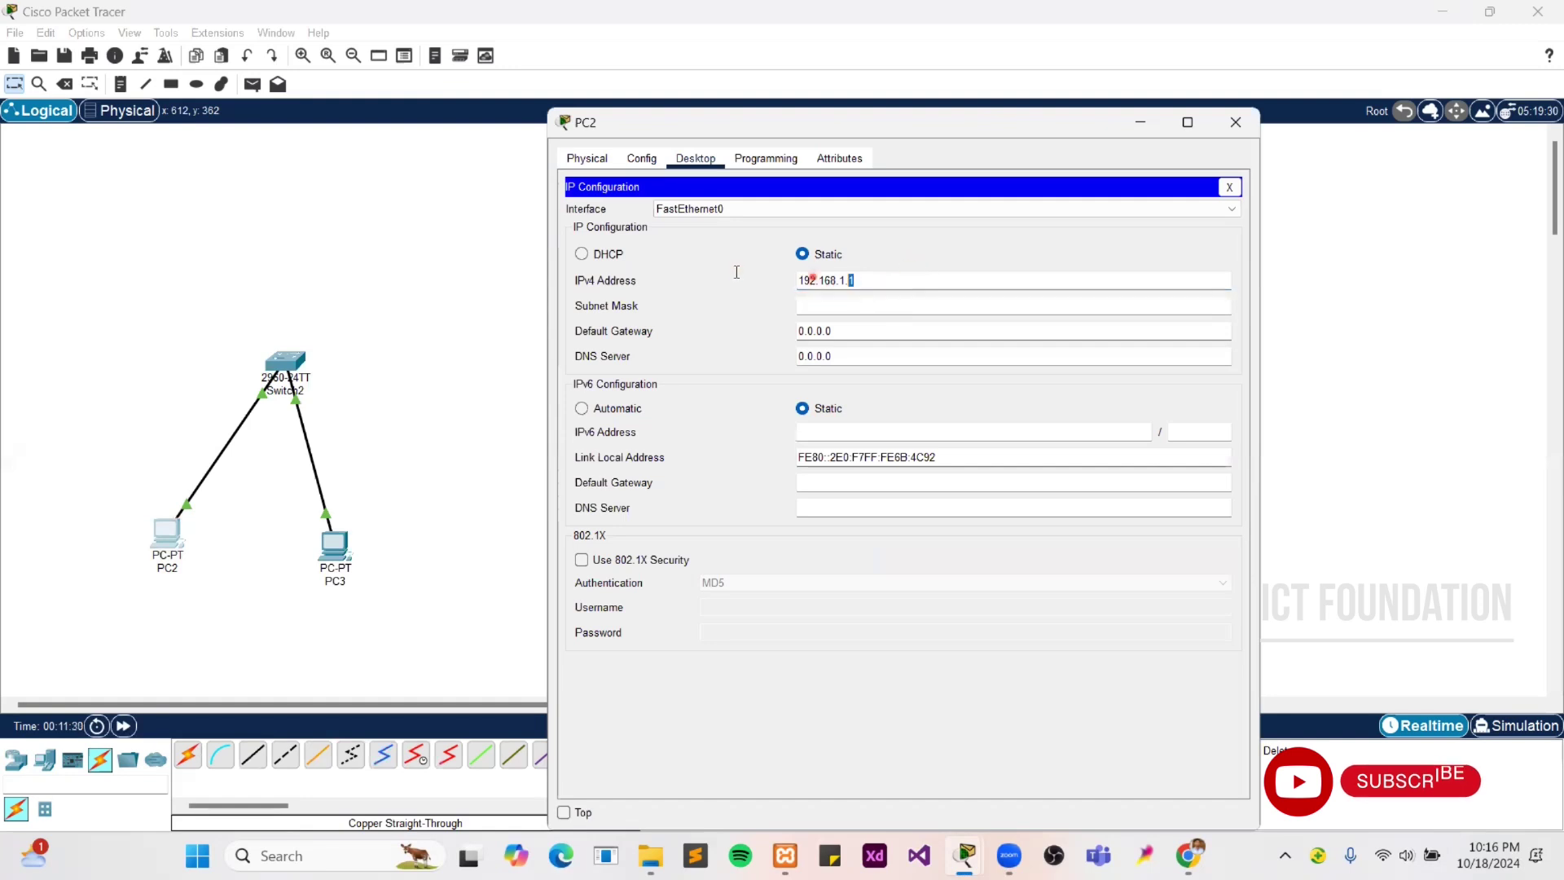
{"action": "key", "text": "shift+Home"}
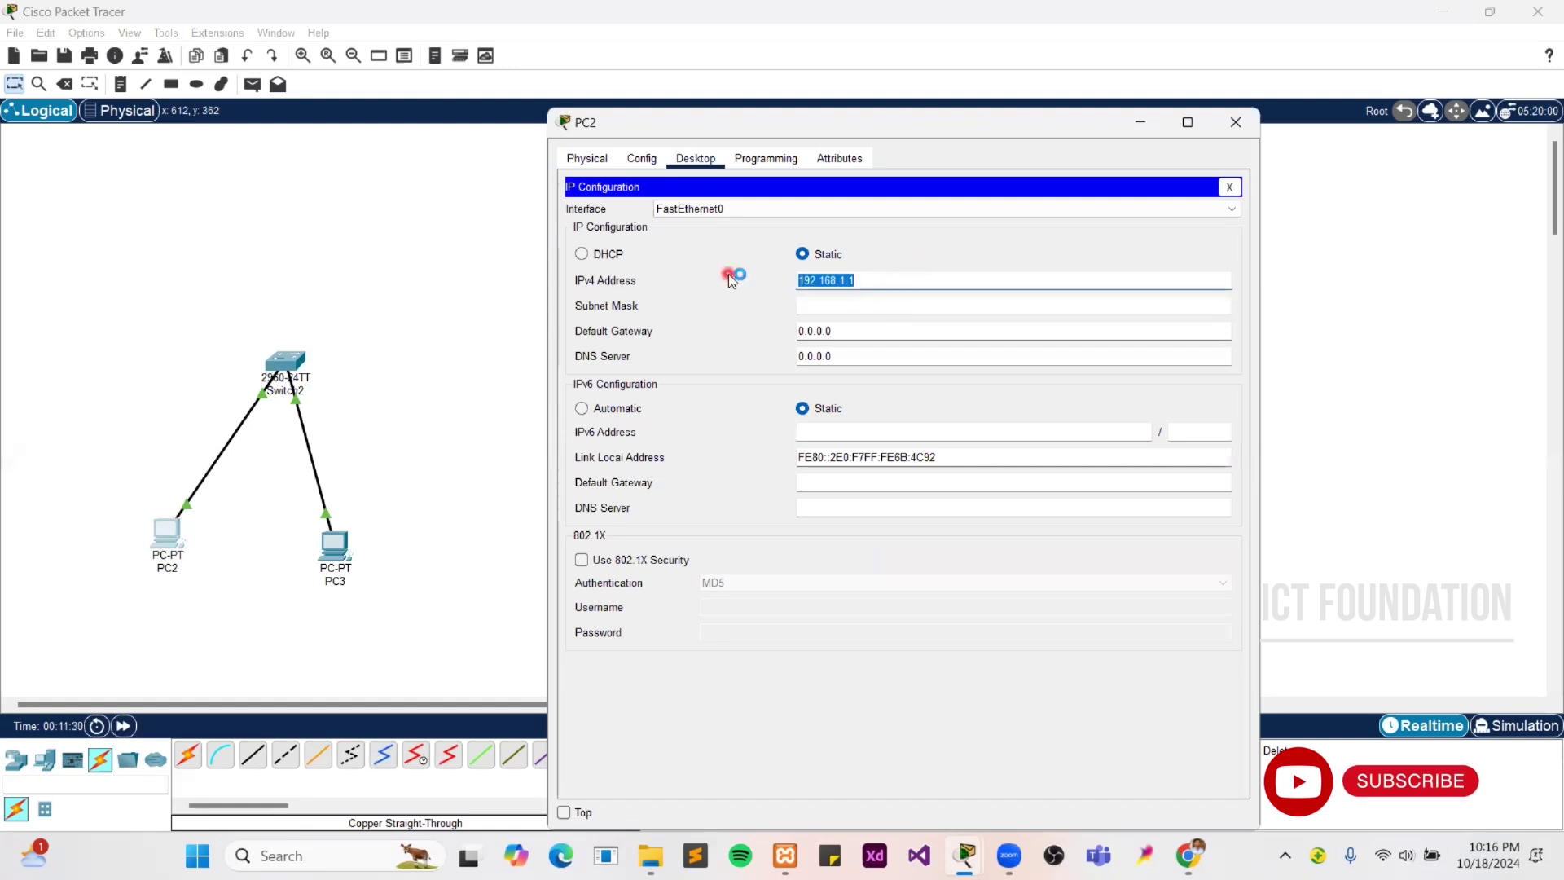
{"action": "left_click", "coordinate": [825, 312]}
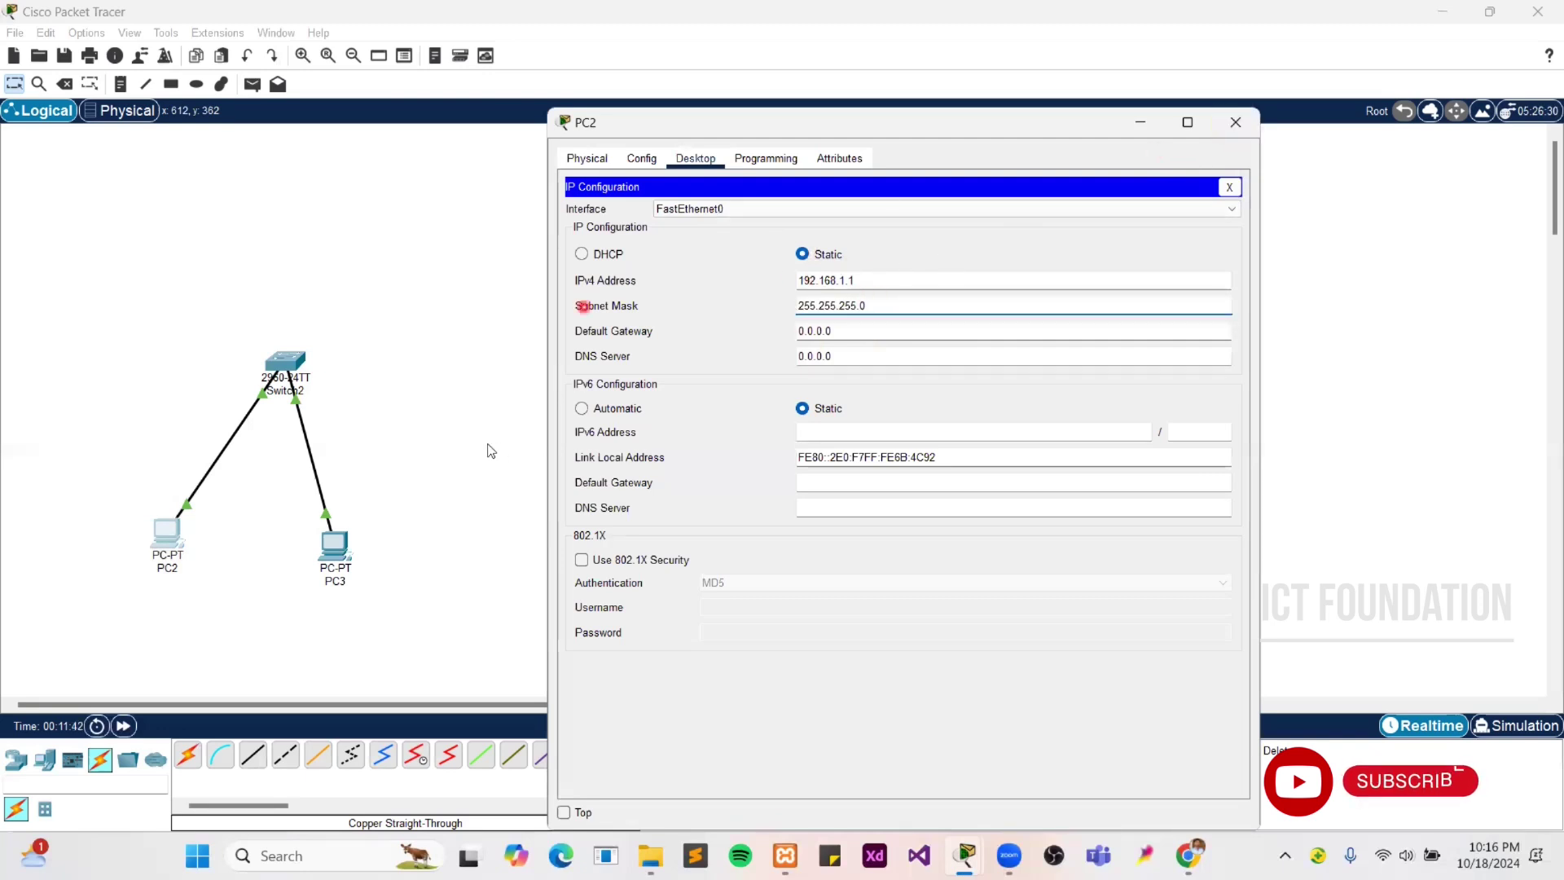
{"action": "left_click", "coordinate": [1236, 122]}
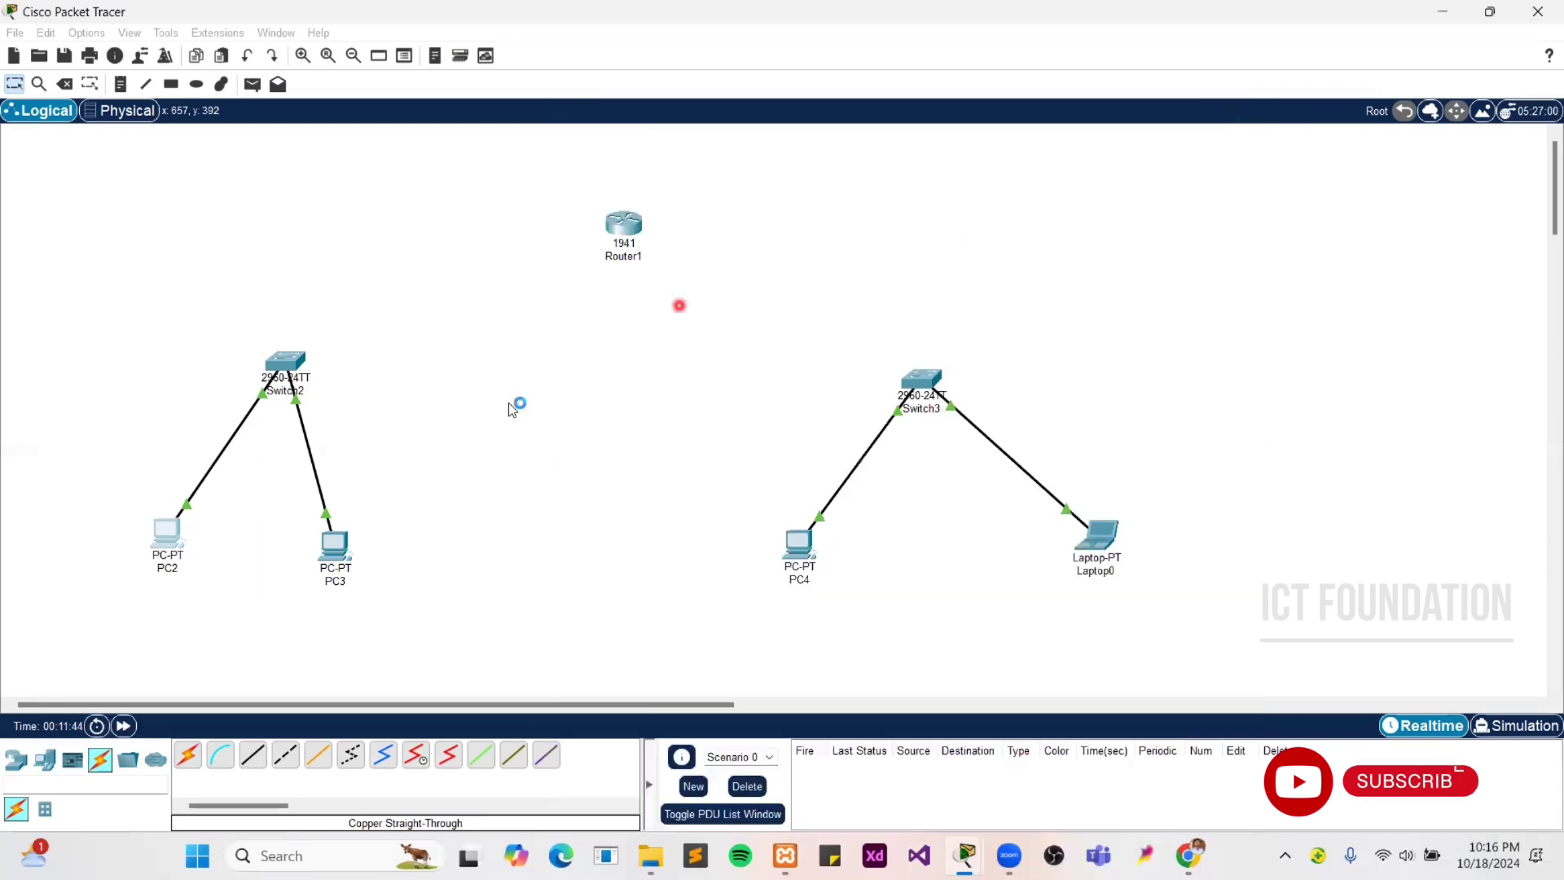
Step: Configure PC3 with the static IPv4 address 192.168.1.2 and fill in its subnet mask
{"action": "left_click", "coordinate": [344, 548]}
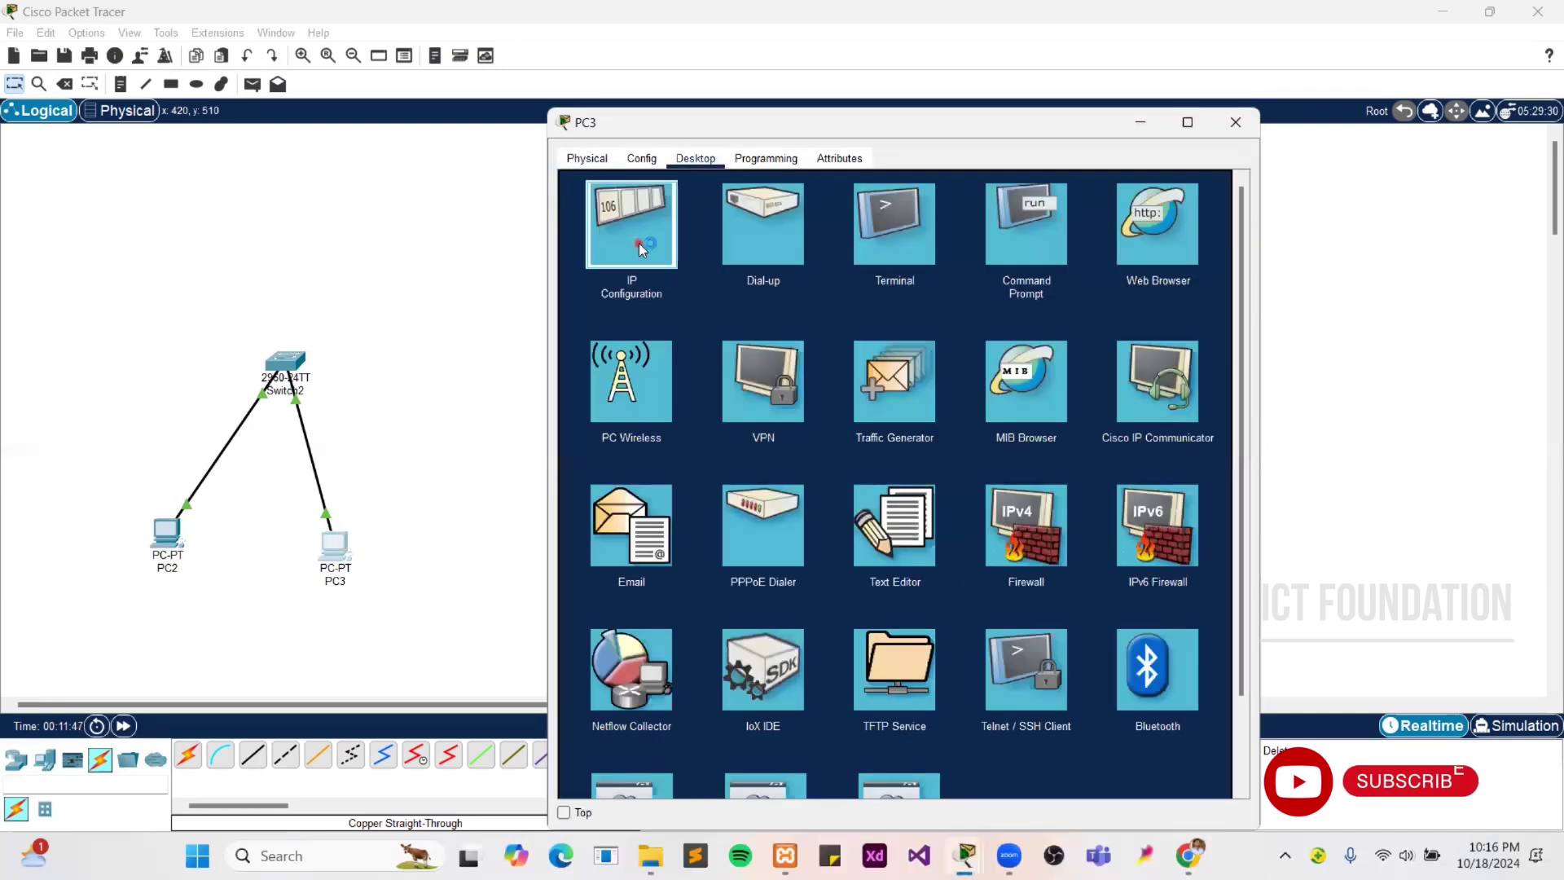
{"action": "left_click", "coordinate": [639, 243]}
{"action": "left_click", "coordinate": [811, 282]}
{"action": "type", "text": "192.168.1.1"}
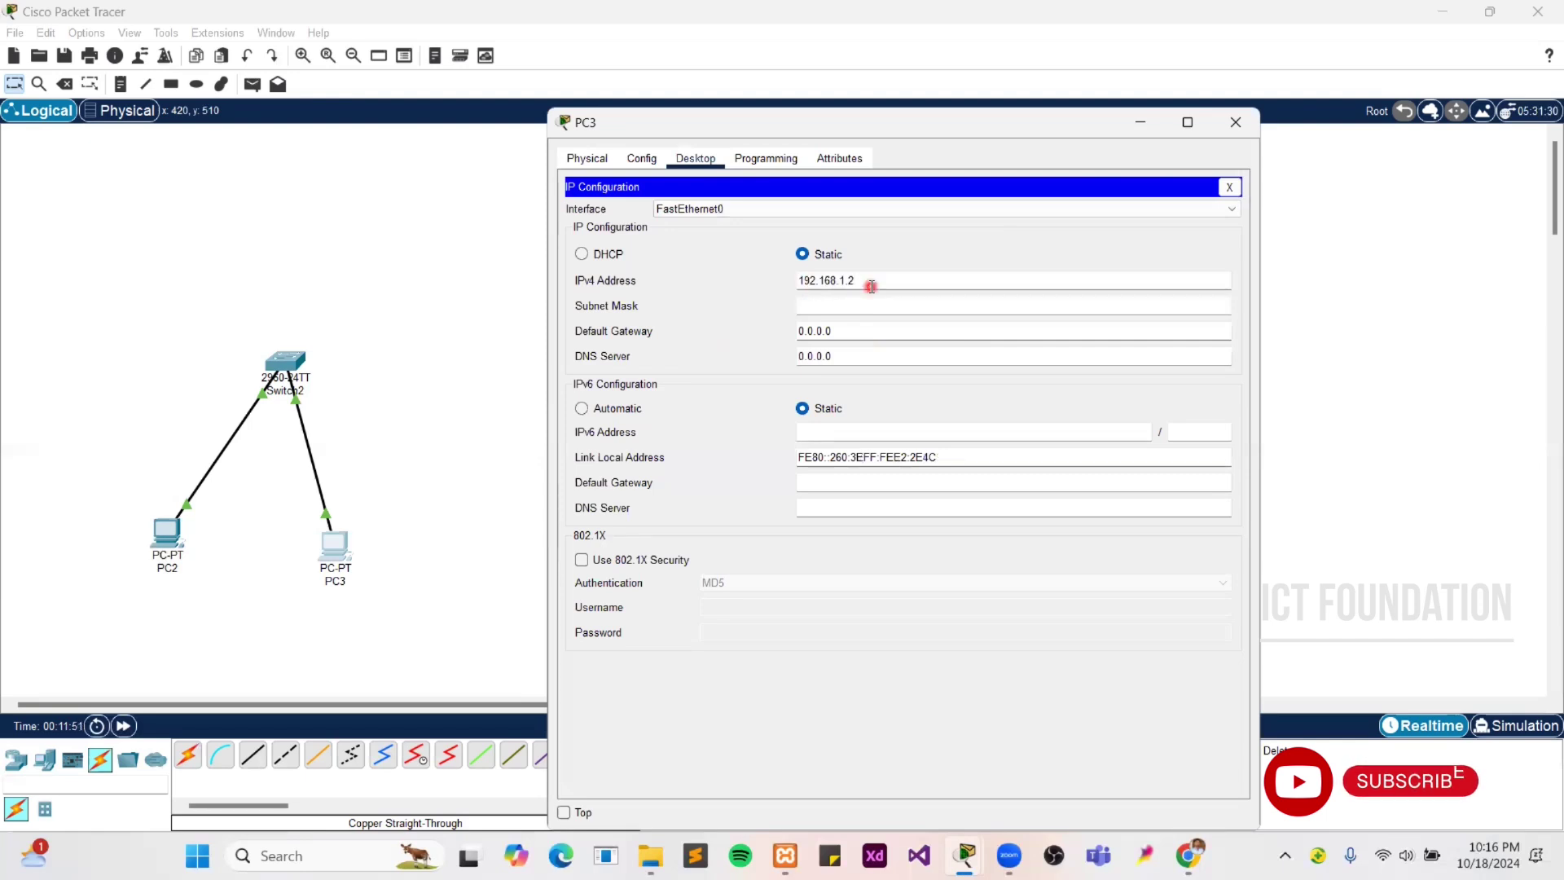
{"action": "left_click", "coordinate": [856, 313]}
{"action": "left_click", "coordinate": [1236, 124]}
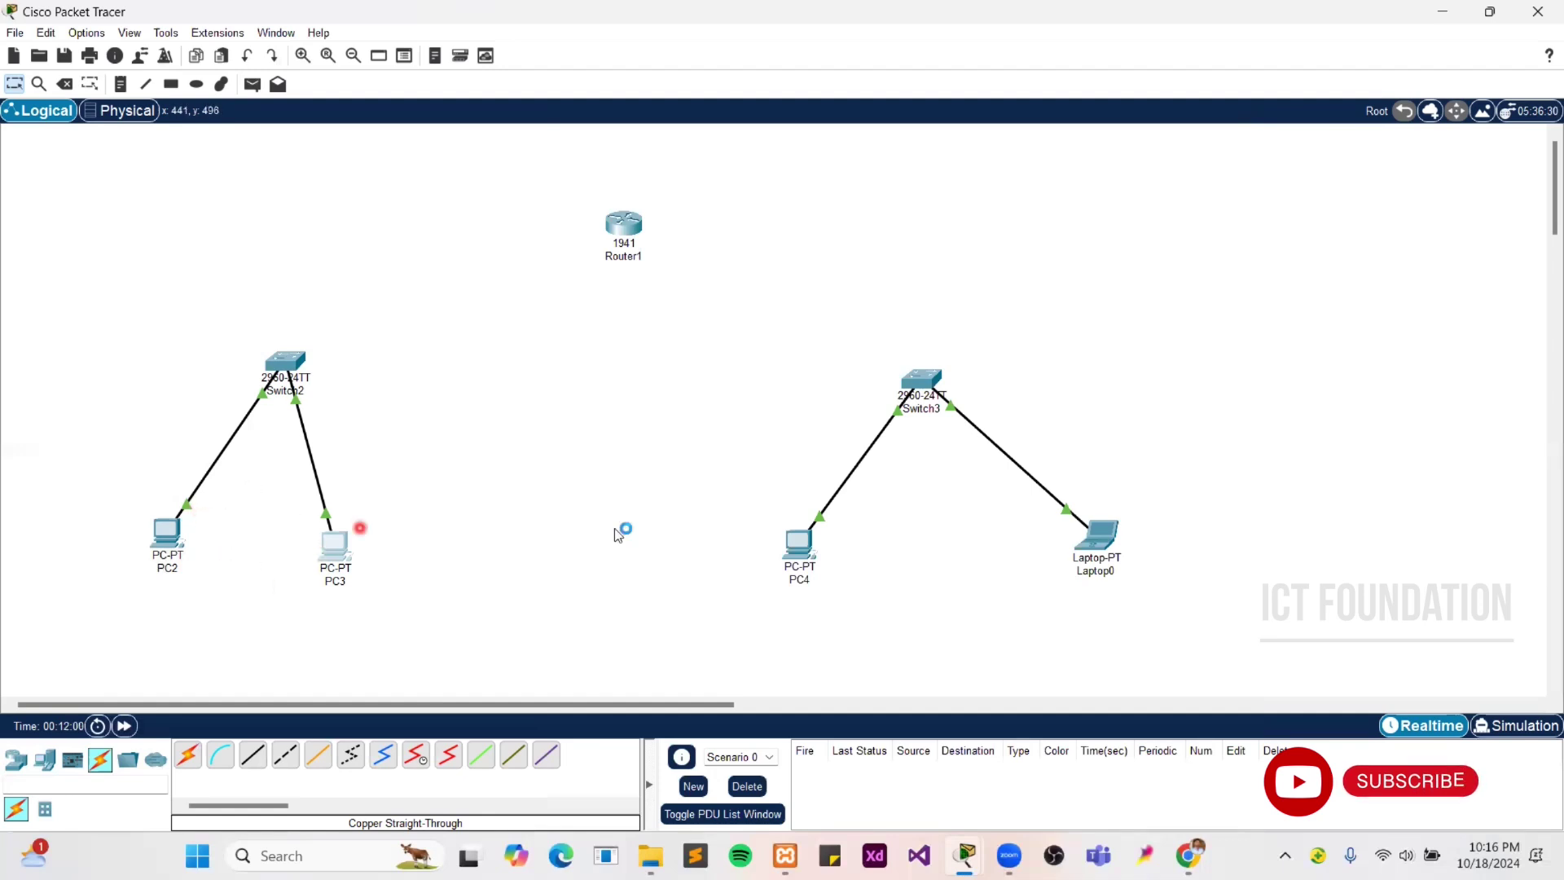
Step: Configure PC4 with the static IPv4 address 172.16.1.1 and subnet mask 255.255.0.0
{"action": "left_click", "coordinate": [800, 548]}
{"action": "left_click", "coordinate": [642, 159]}
{"action": "left_click", "coordinate": [695, 159]}
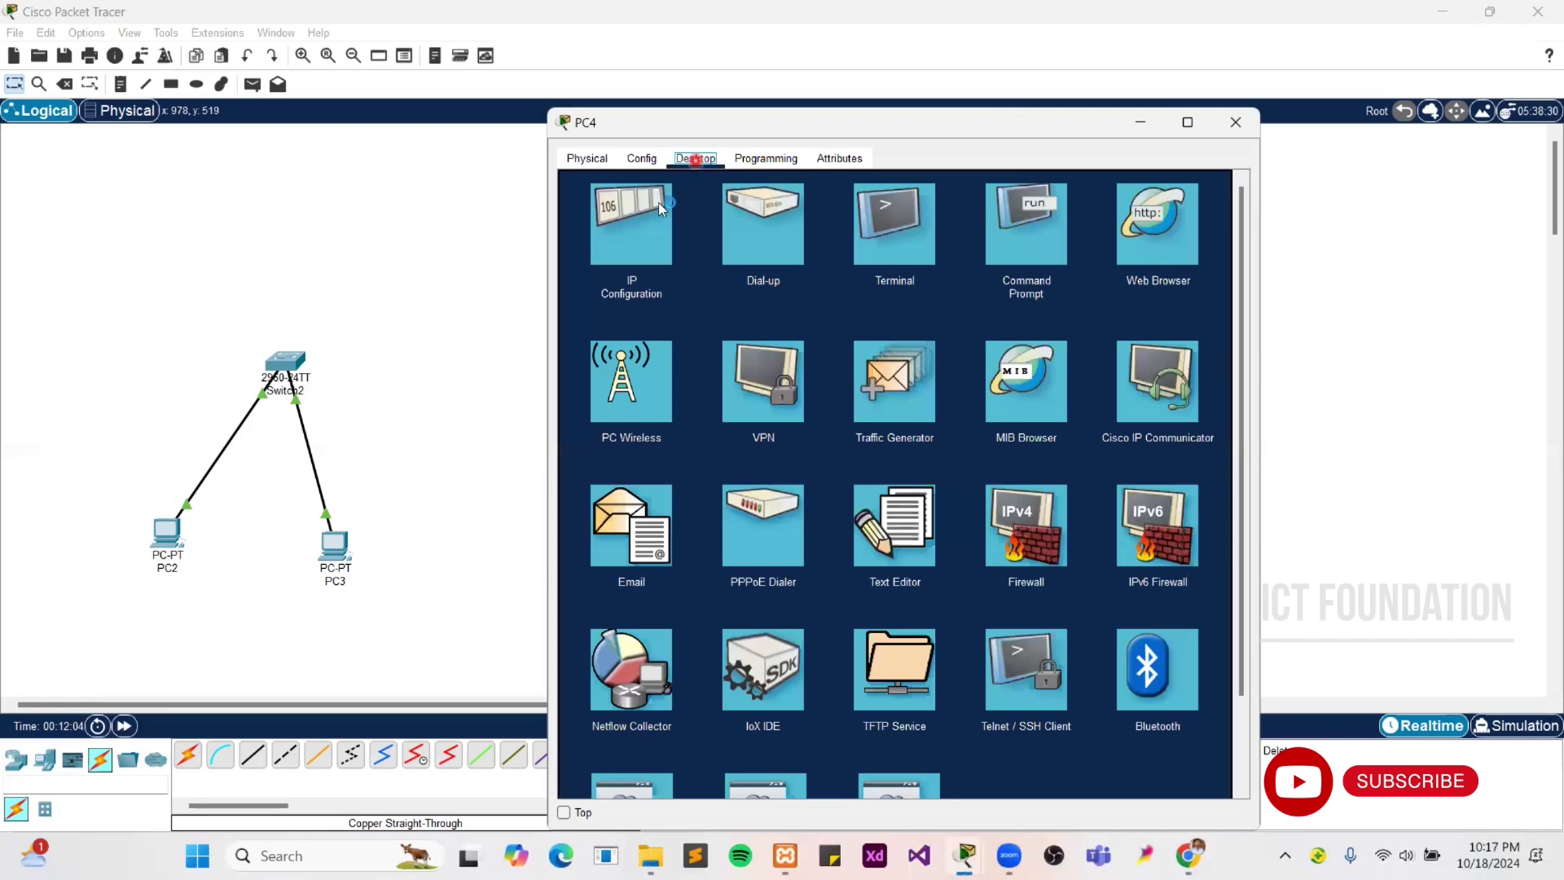
{"action": "left_click", "coordinate": [639, 207]}
{"action": "left_click", "coordinate": [818, 282]}
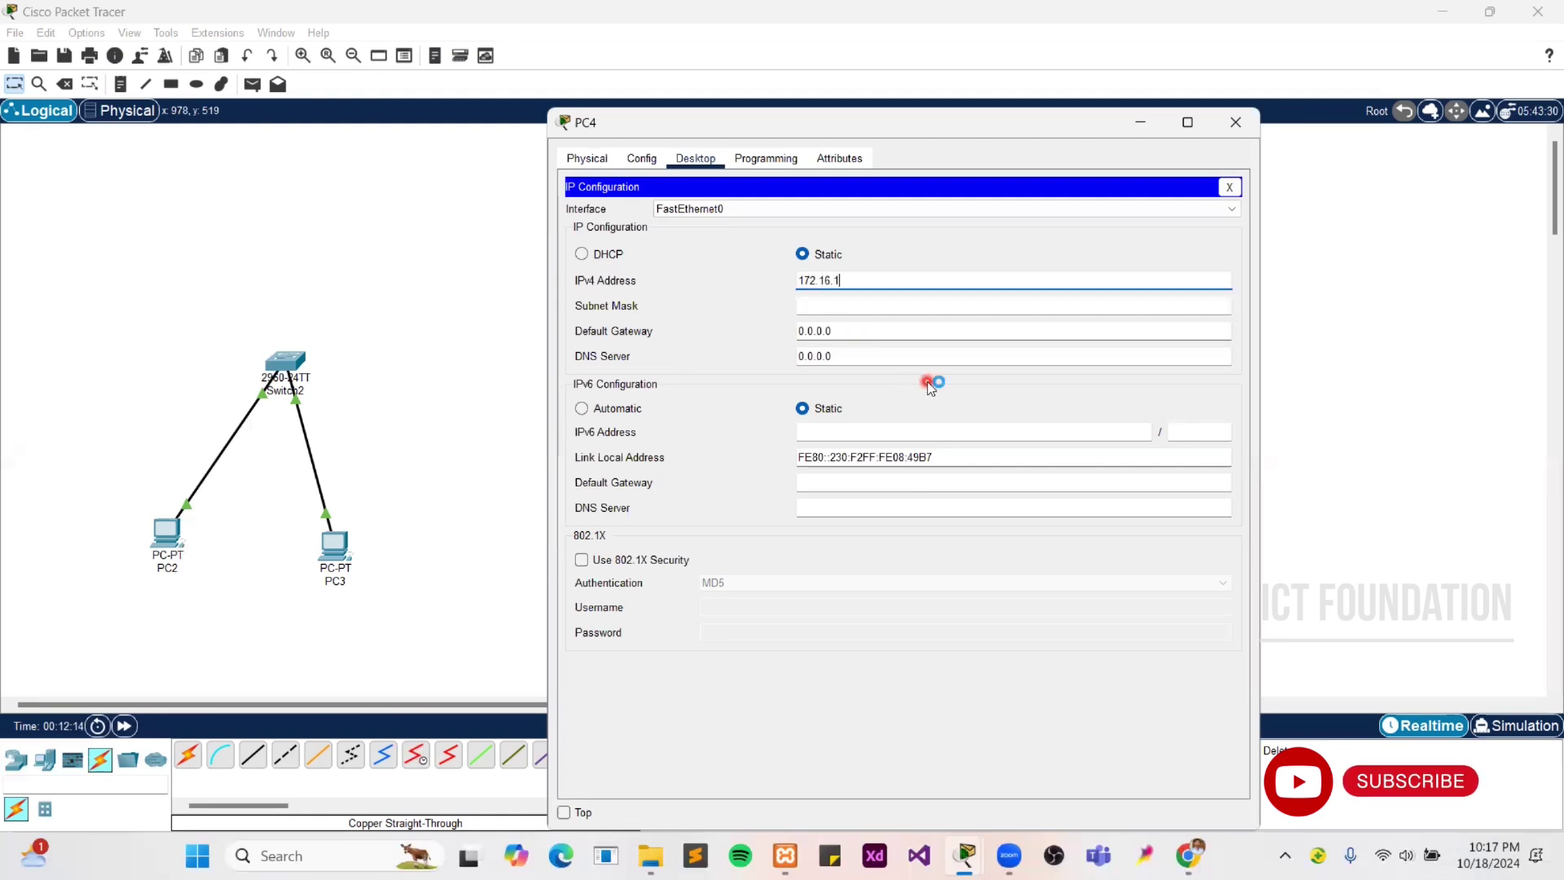
{"action": "type", "text": ".1"}
{"action": "left_click_drag", "start_coordinate": [876, 275], "coordinate": [747, 271]}
{"action": "left_click", "coordinate": [902, 310]}
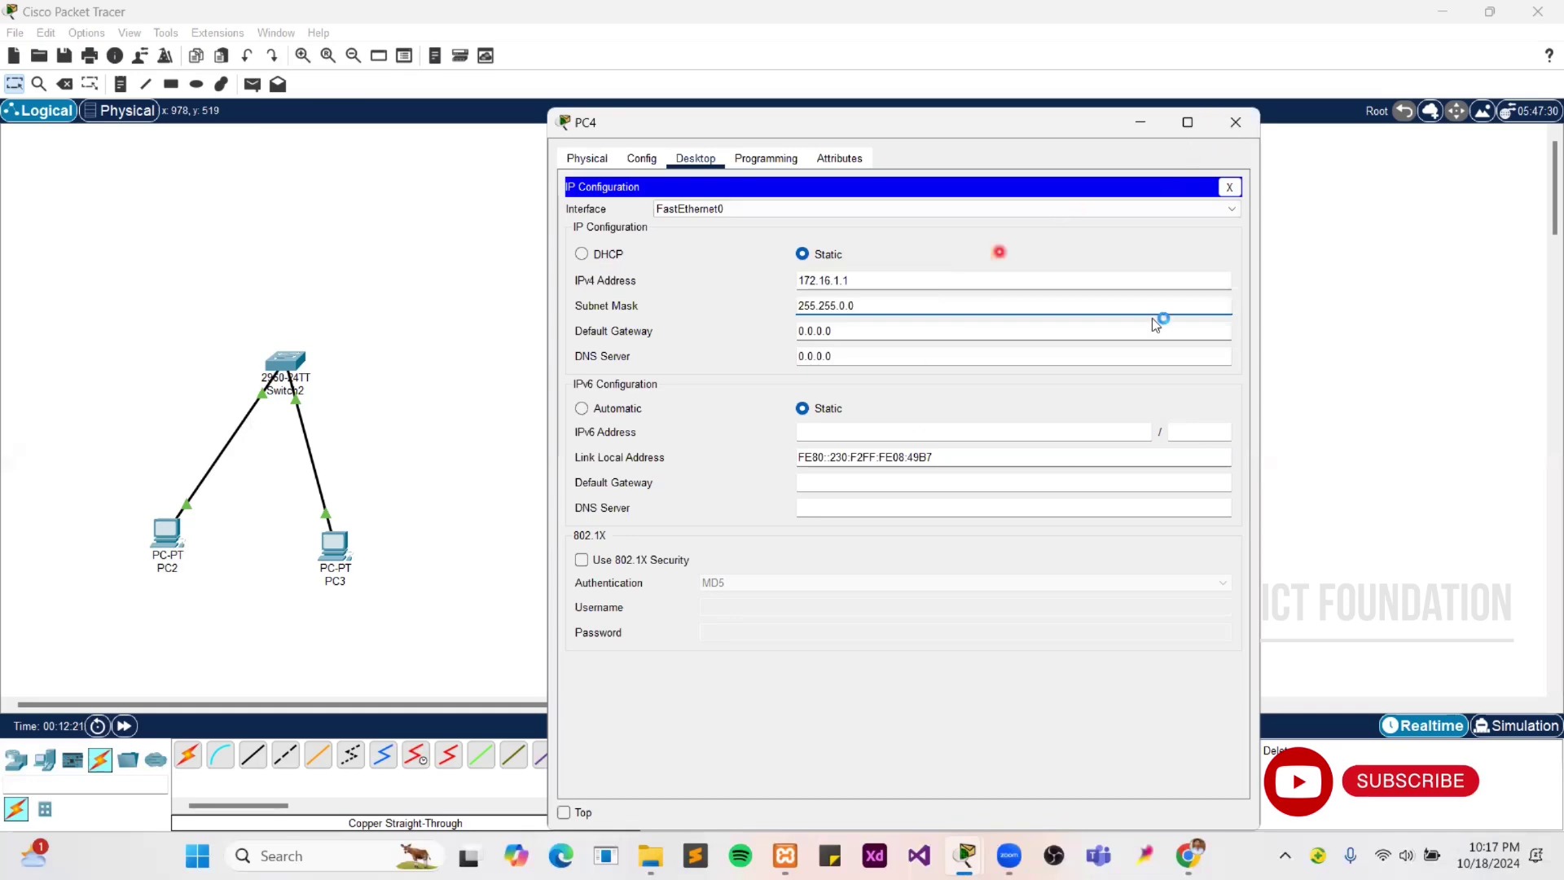
{"action": "left_click", "coordinate": [1236, 122]}
Step: Configure Laptop0 with the static IPv4 address 172.16.1.2 and subnet mask 255.255.0.0
{"action": "left_click", "coordinate": [1099, 544]}
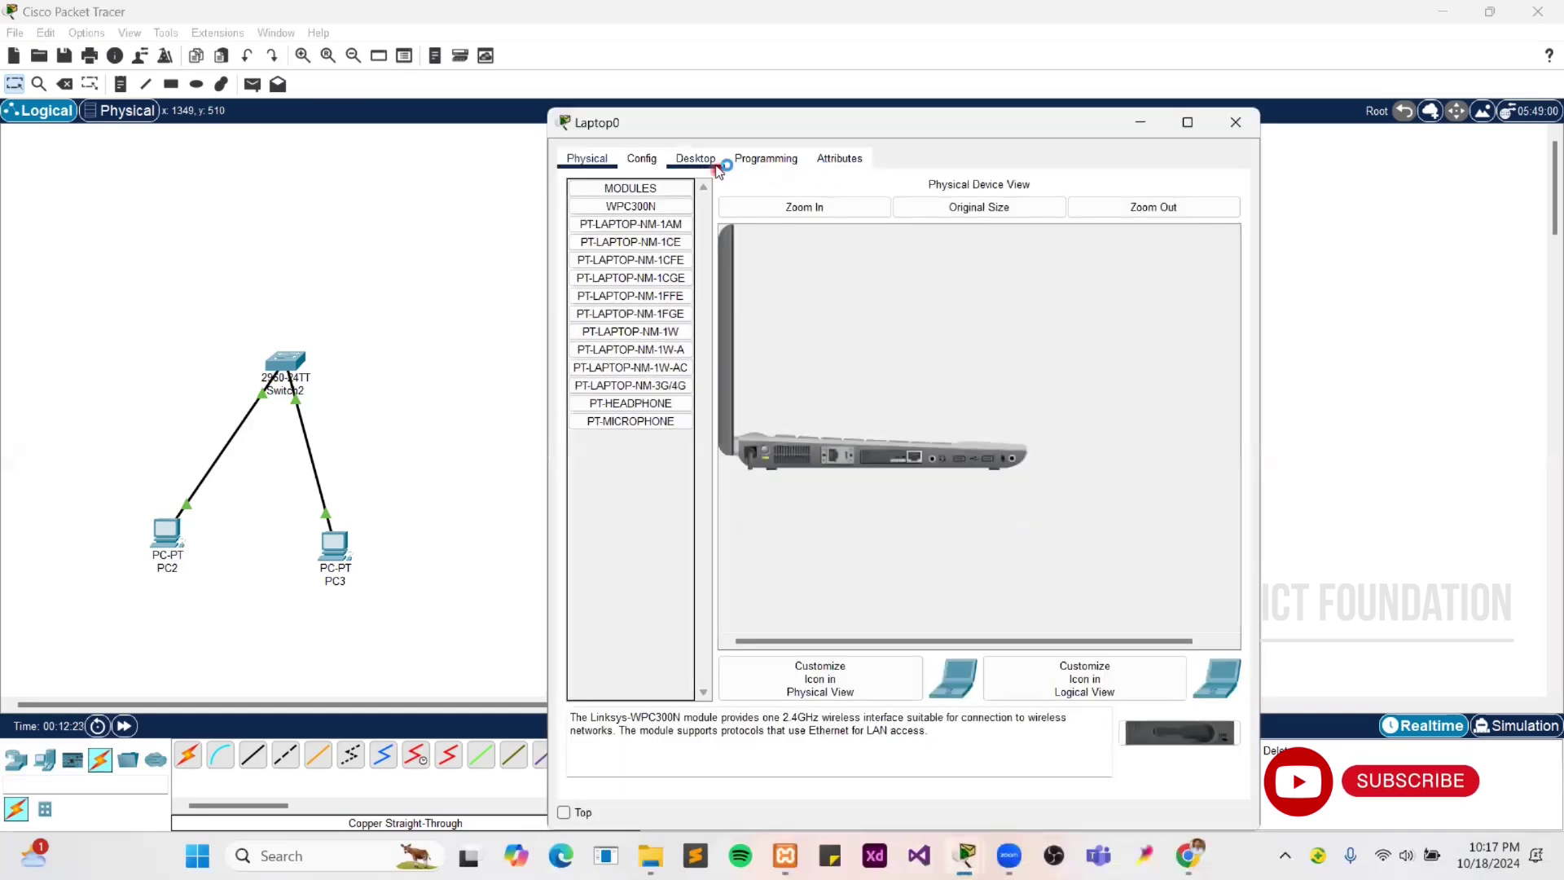
{"action": "left_click", "coordinate": [714, 162]}
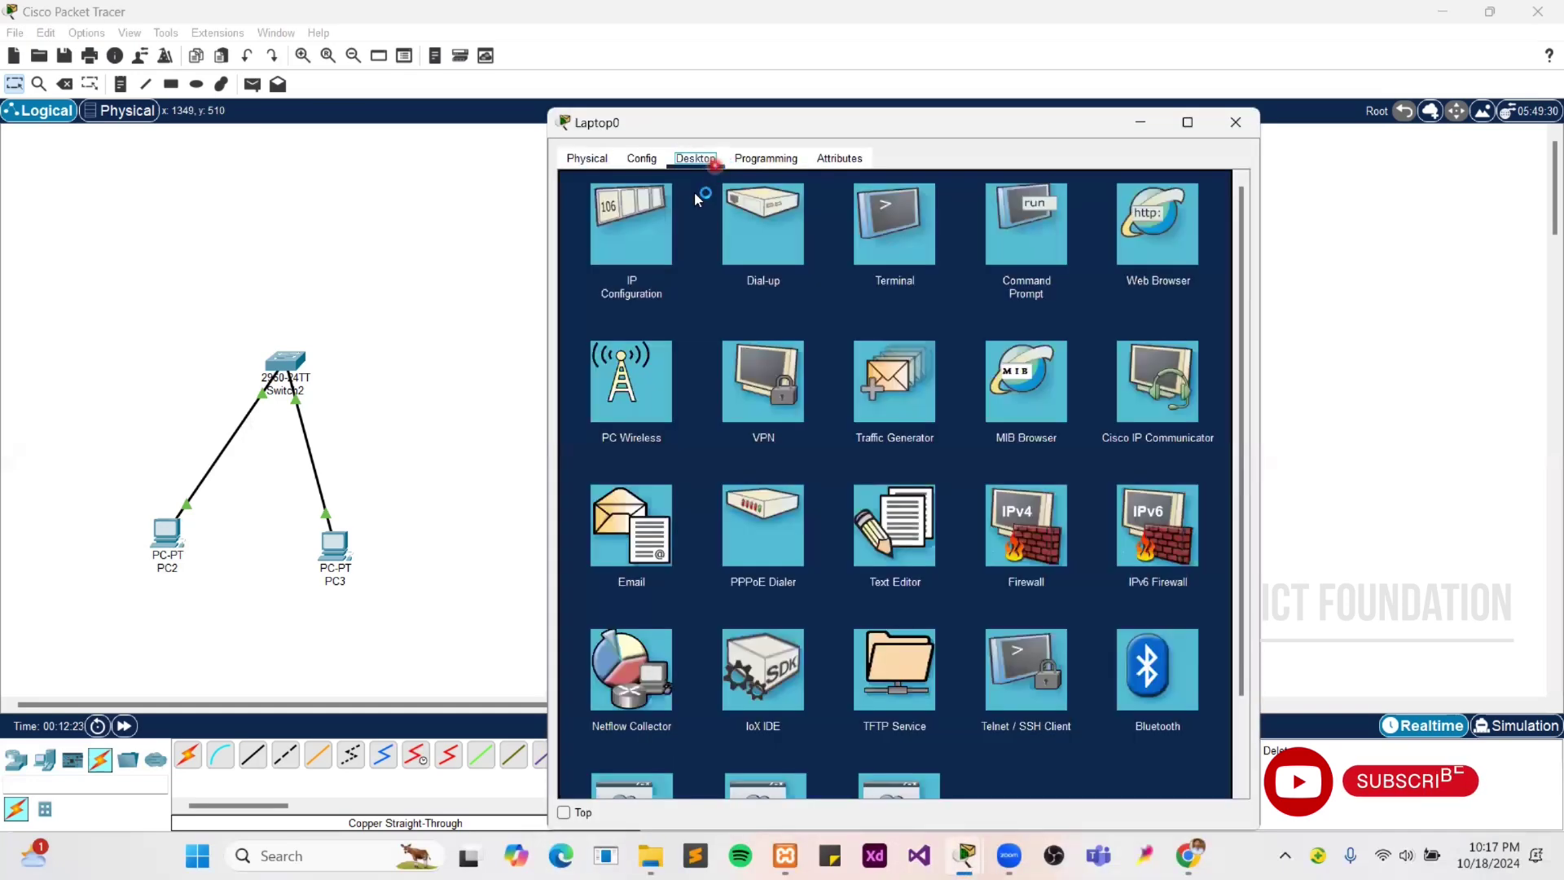
{"action": "left_click", "coordinate": [661, 220]}
{"action": "left_click", "coordinate": [832, 280]}
{"action": "type", "text": "172.16.1.1"}
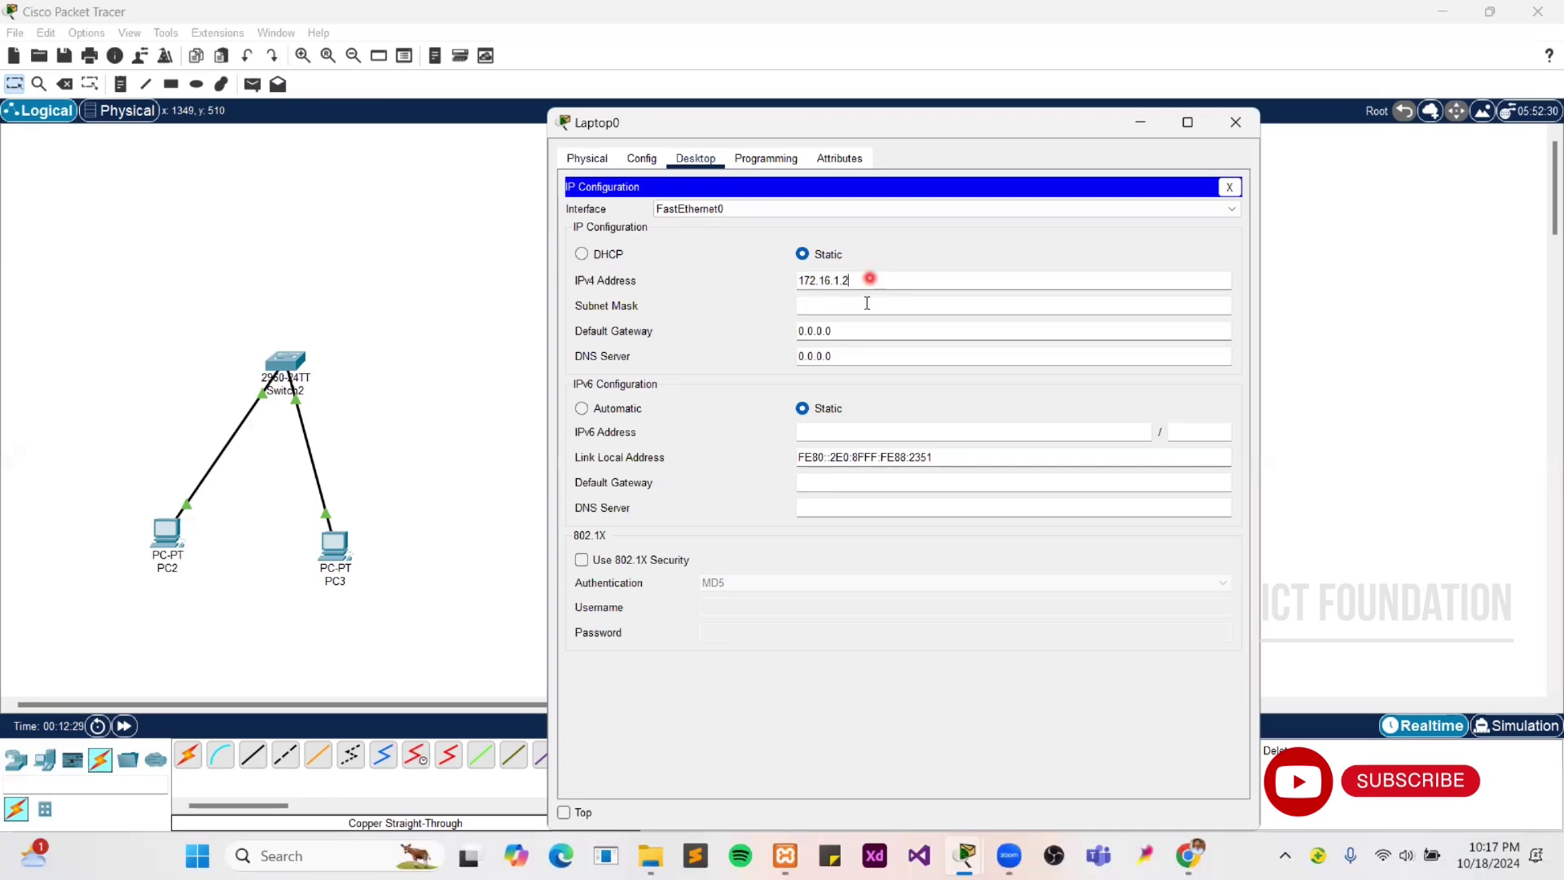
{"action": "left_click", "coordinate": [867, 305]}
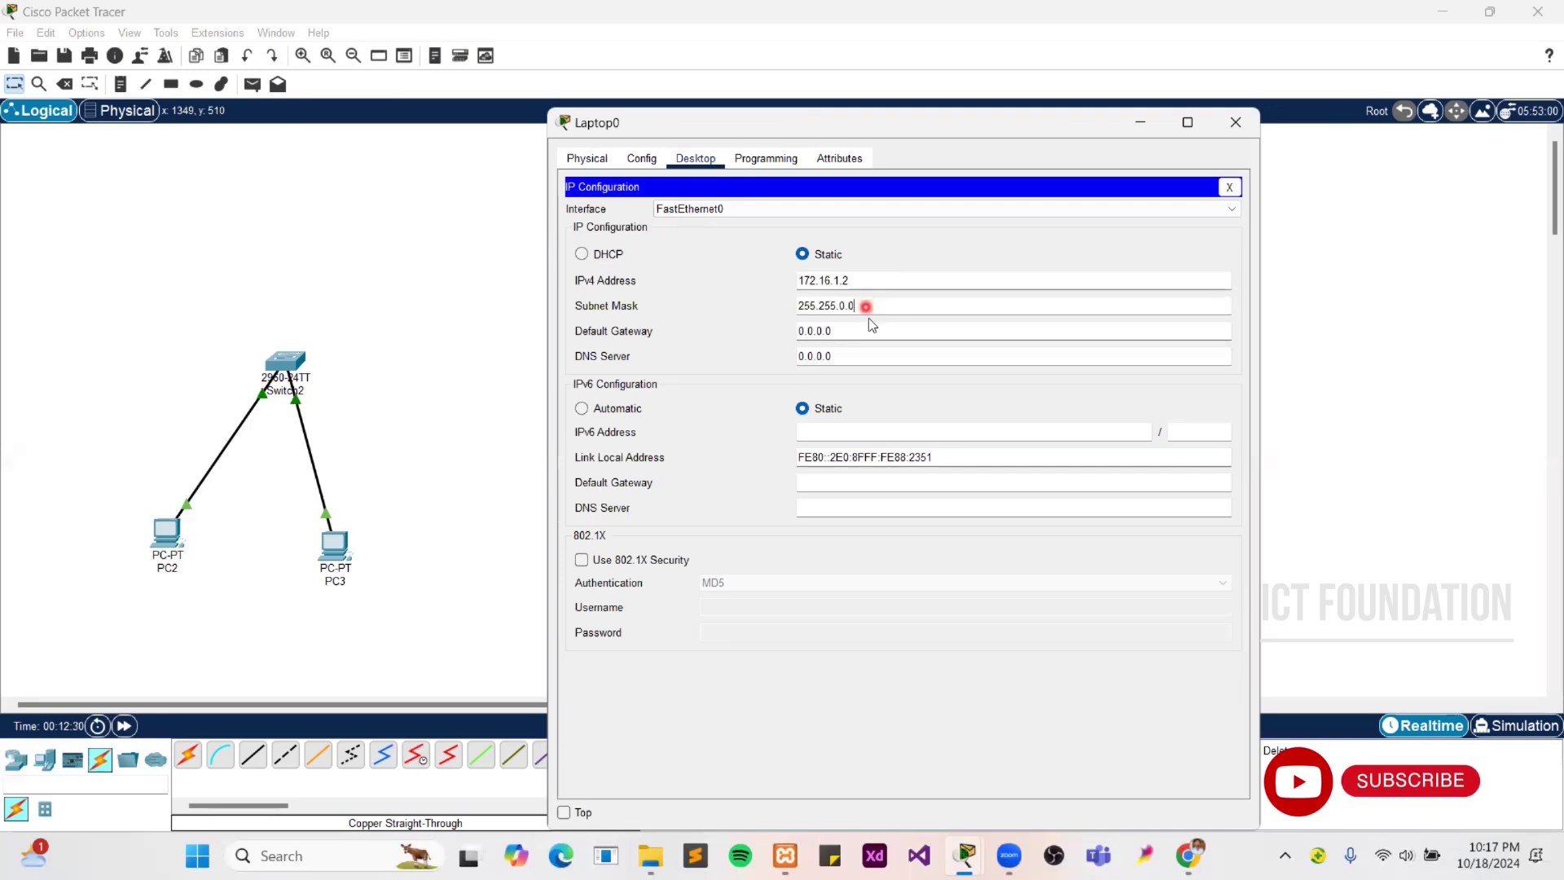
{"action": "left_click", "coordinate": [868, 313]}
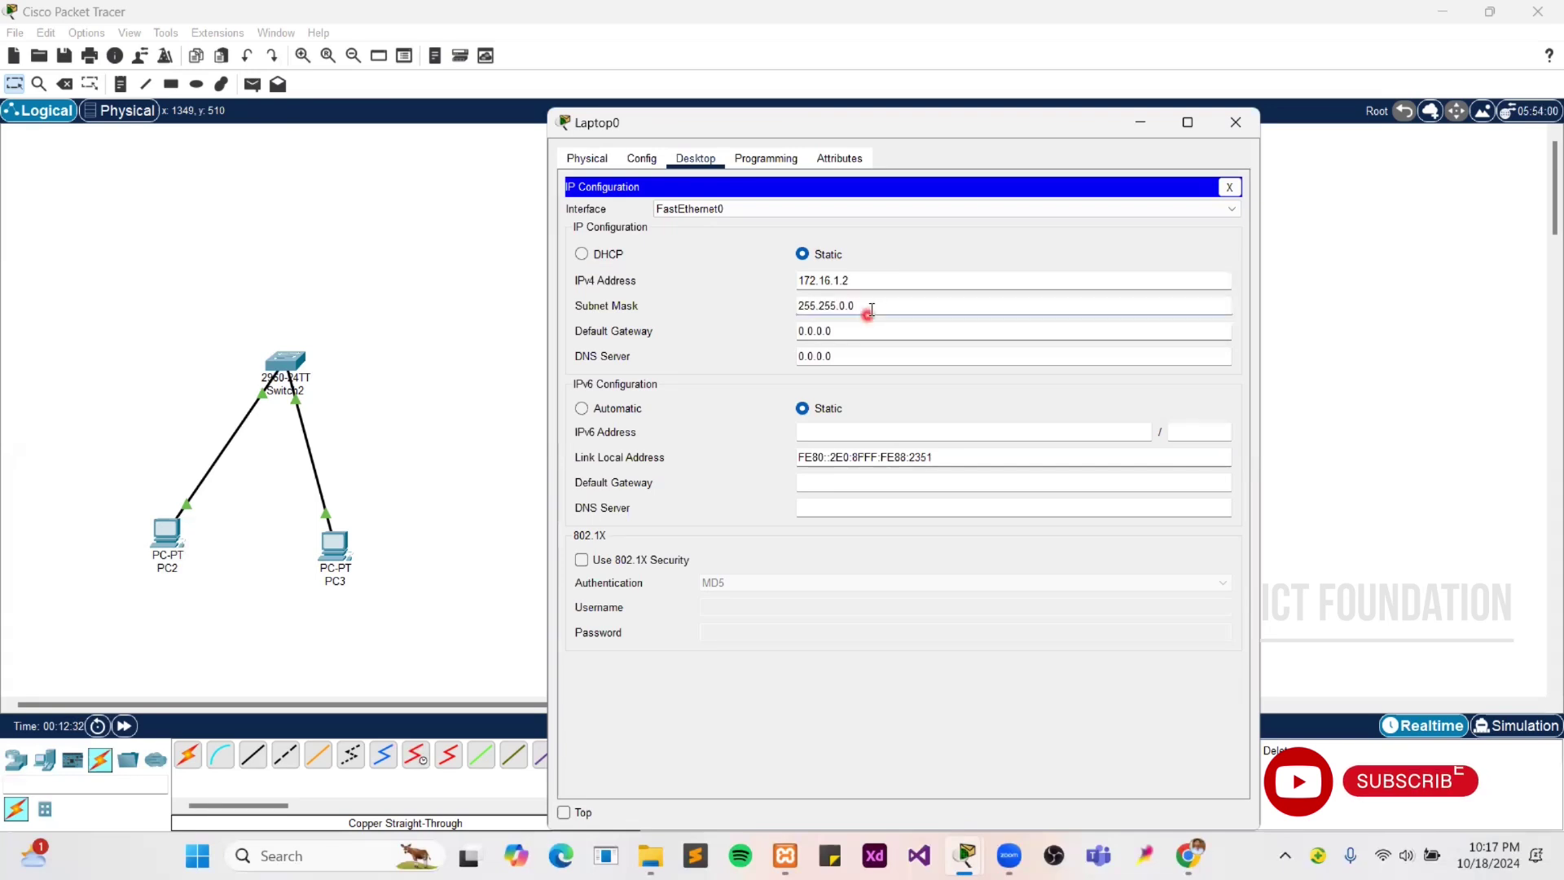
{"action": "left_click", "coordinate": [1236, 122]}
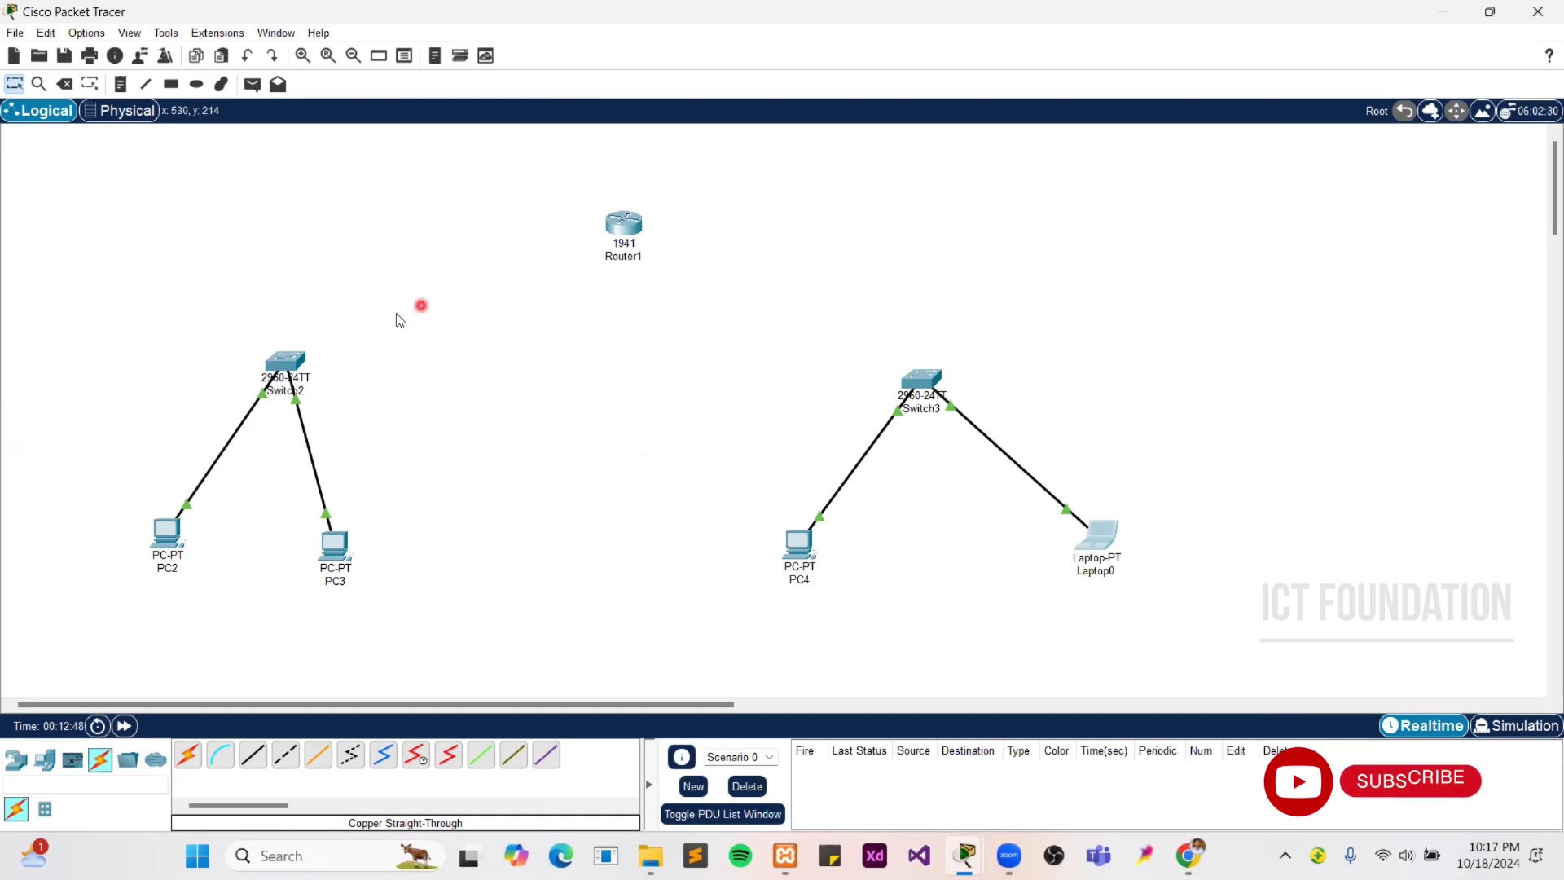
Step: Connect GigabitEthernet0/1 on Switch2 to GigabitEthernet0/0 on Router1 with a copper straight-through cable
{"action": "left_click", "coordinate": [251, 759]}
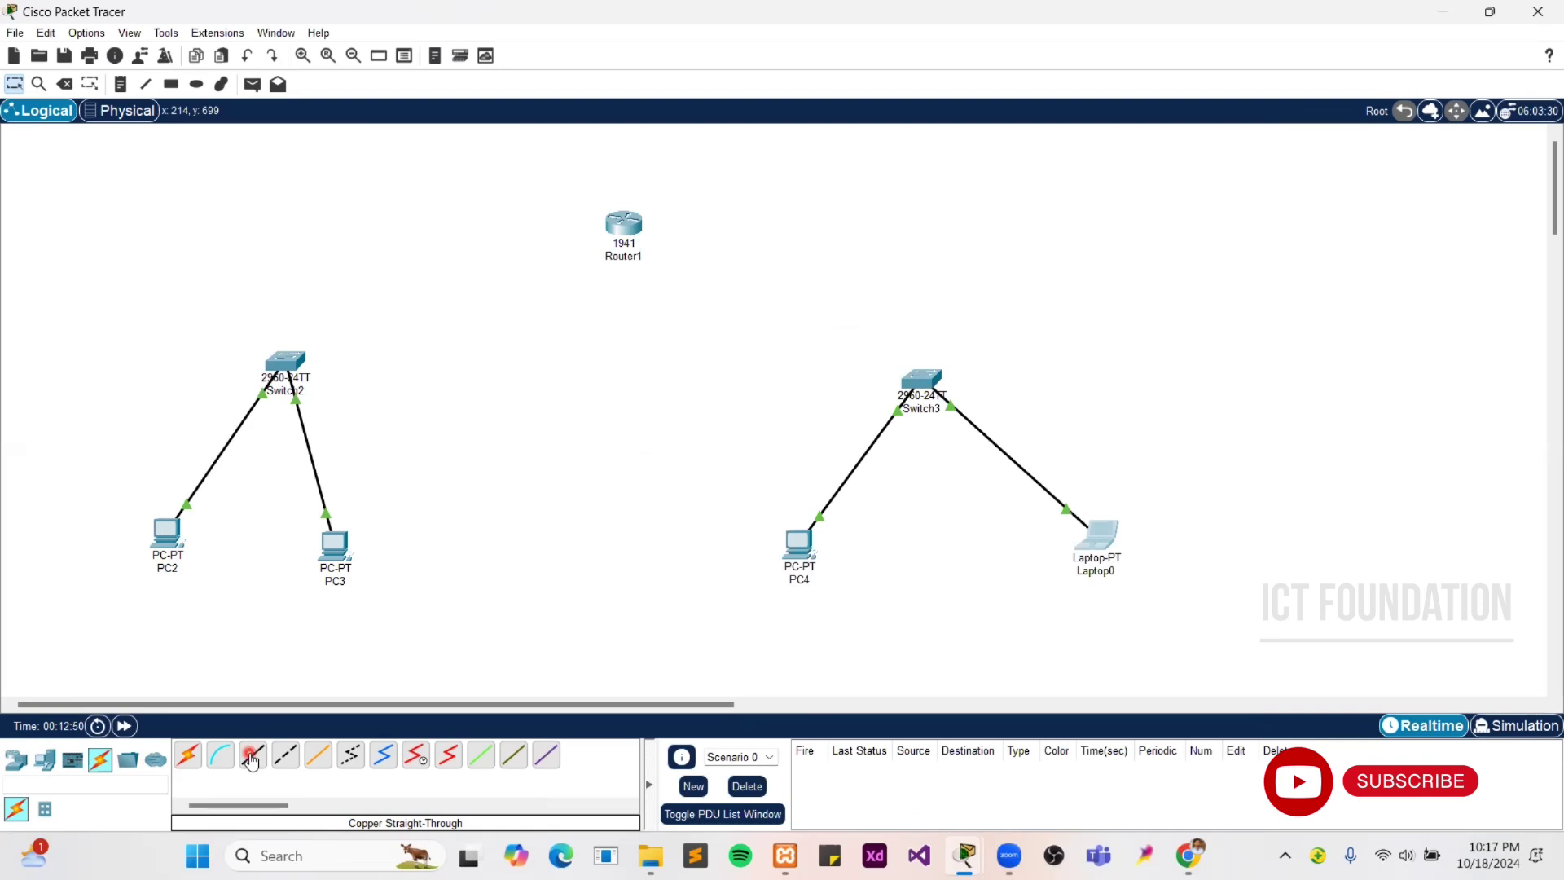
{"action": "left_click", "coordinate": [290, 364]}
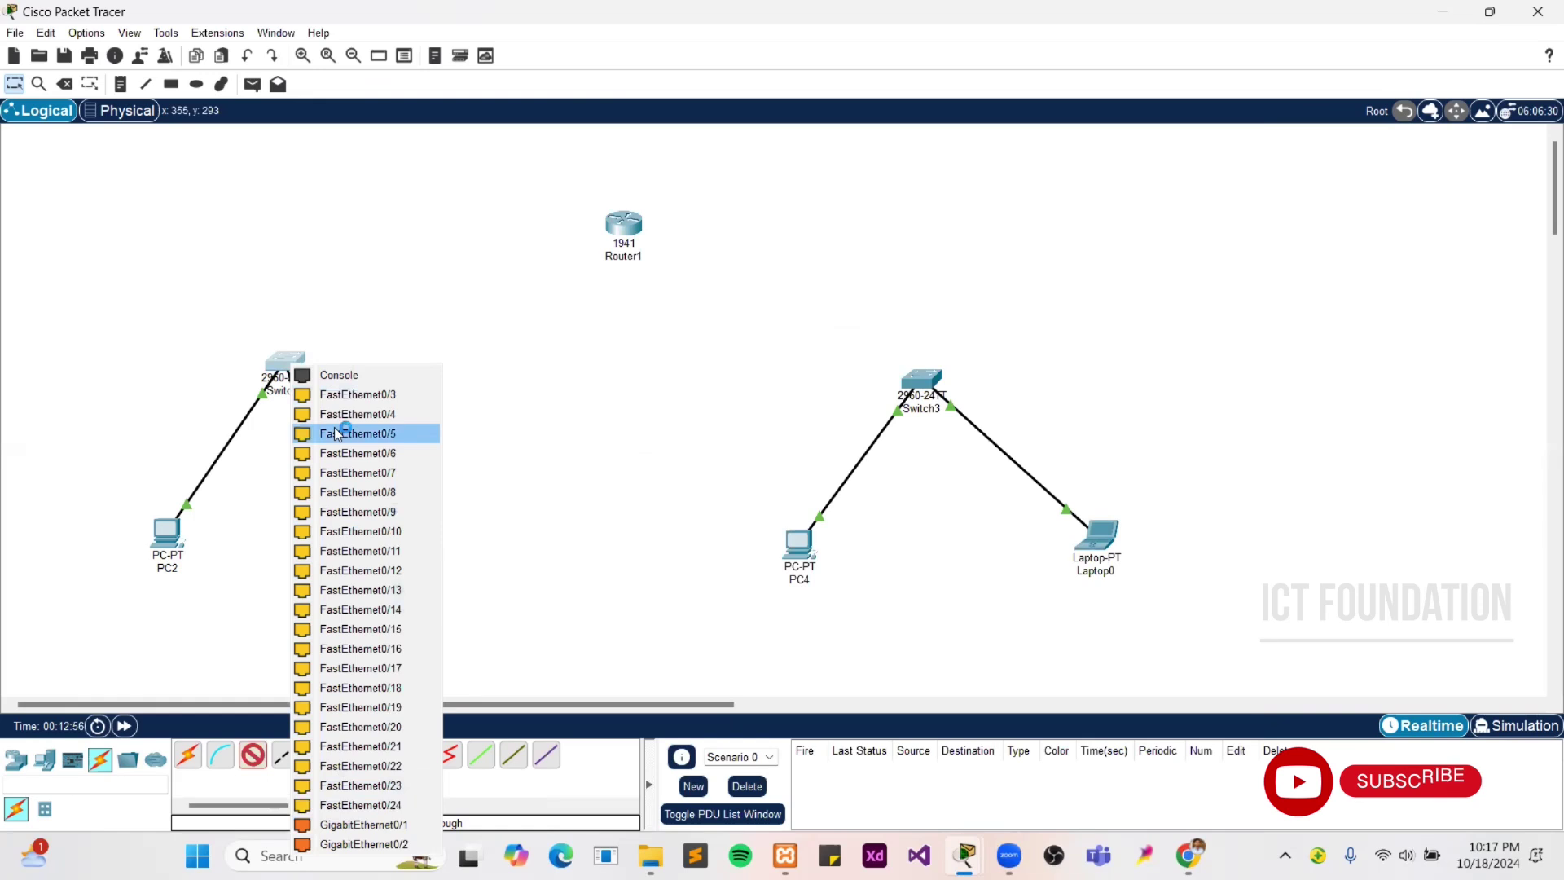
{"action": "left_click", "coordinate": [353, 829]}
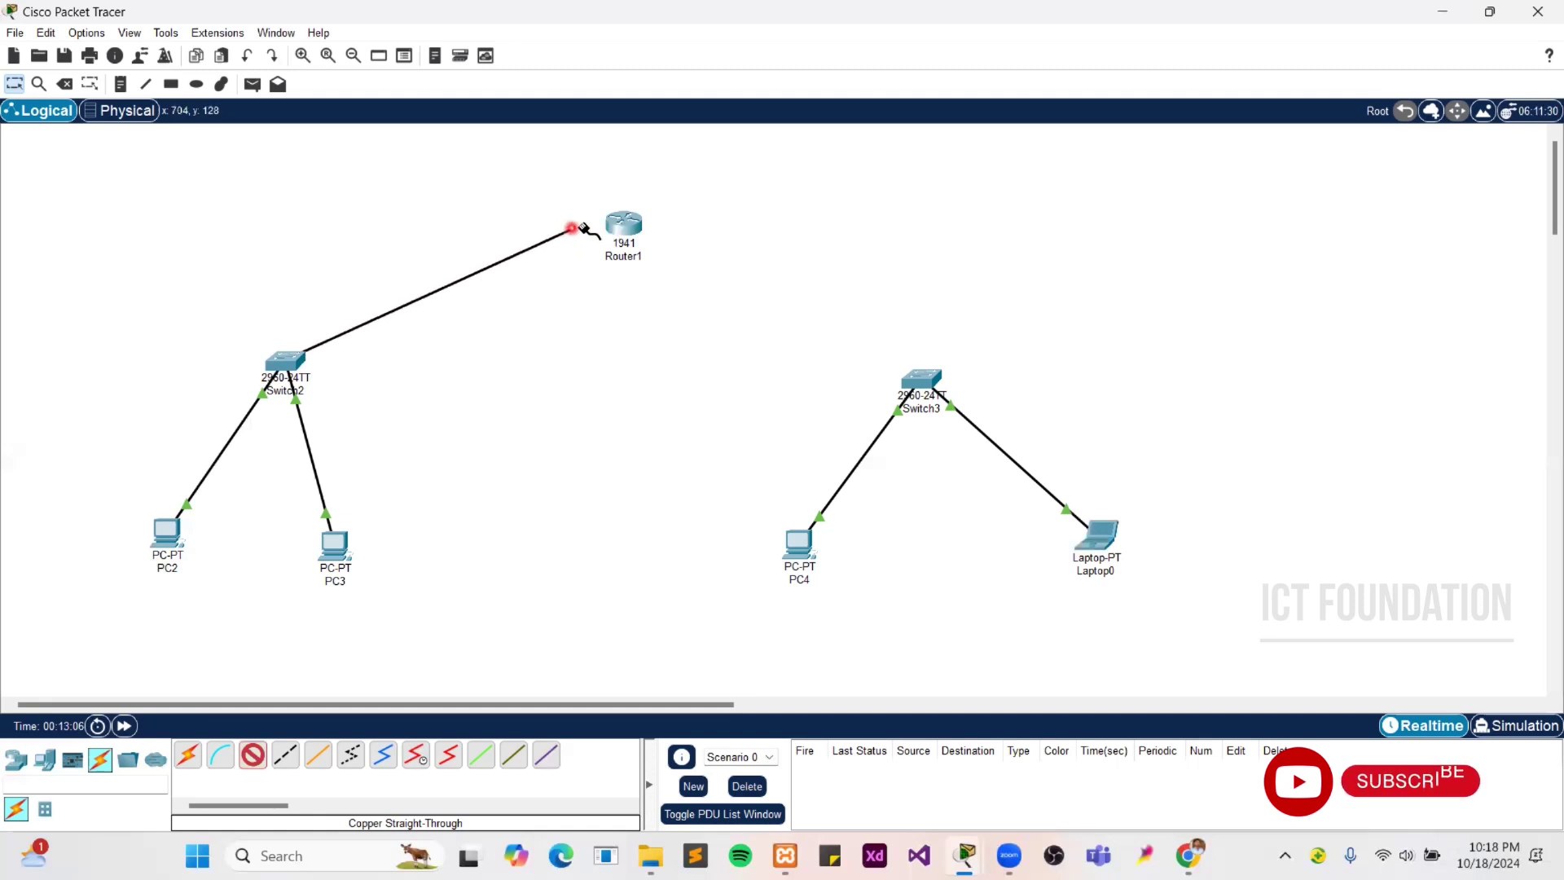
{"action": "left_click", "coordinate": [617, 221]}
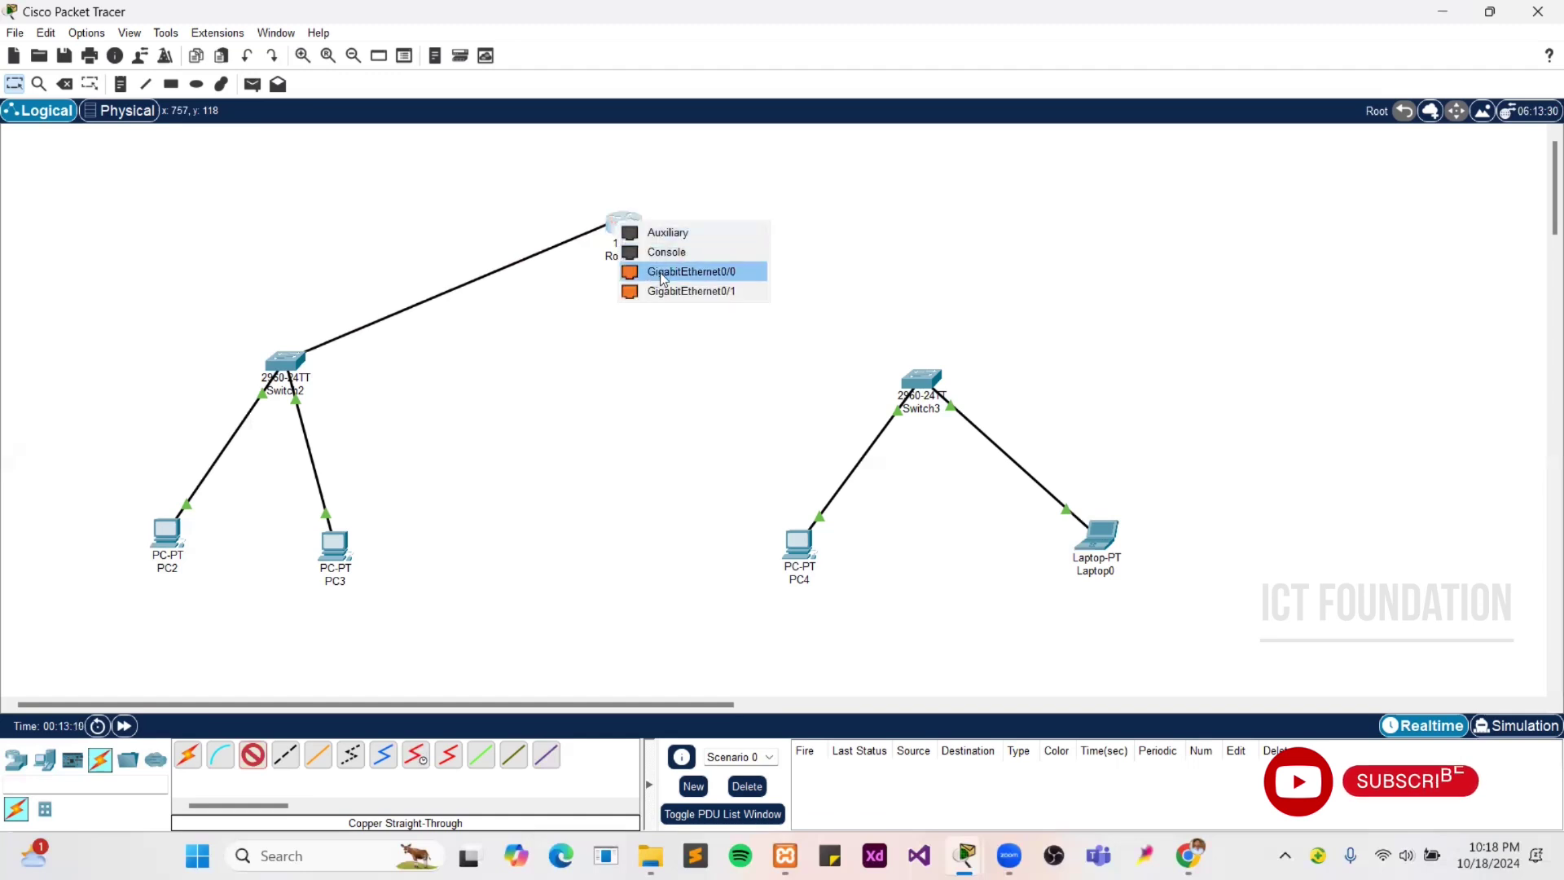
{"action": "left_click", "coordinate": [660, 274]}
{"action": "left_click", "coordinate": [696, 275]}
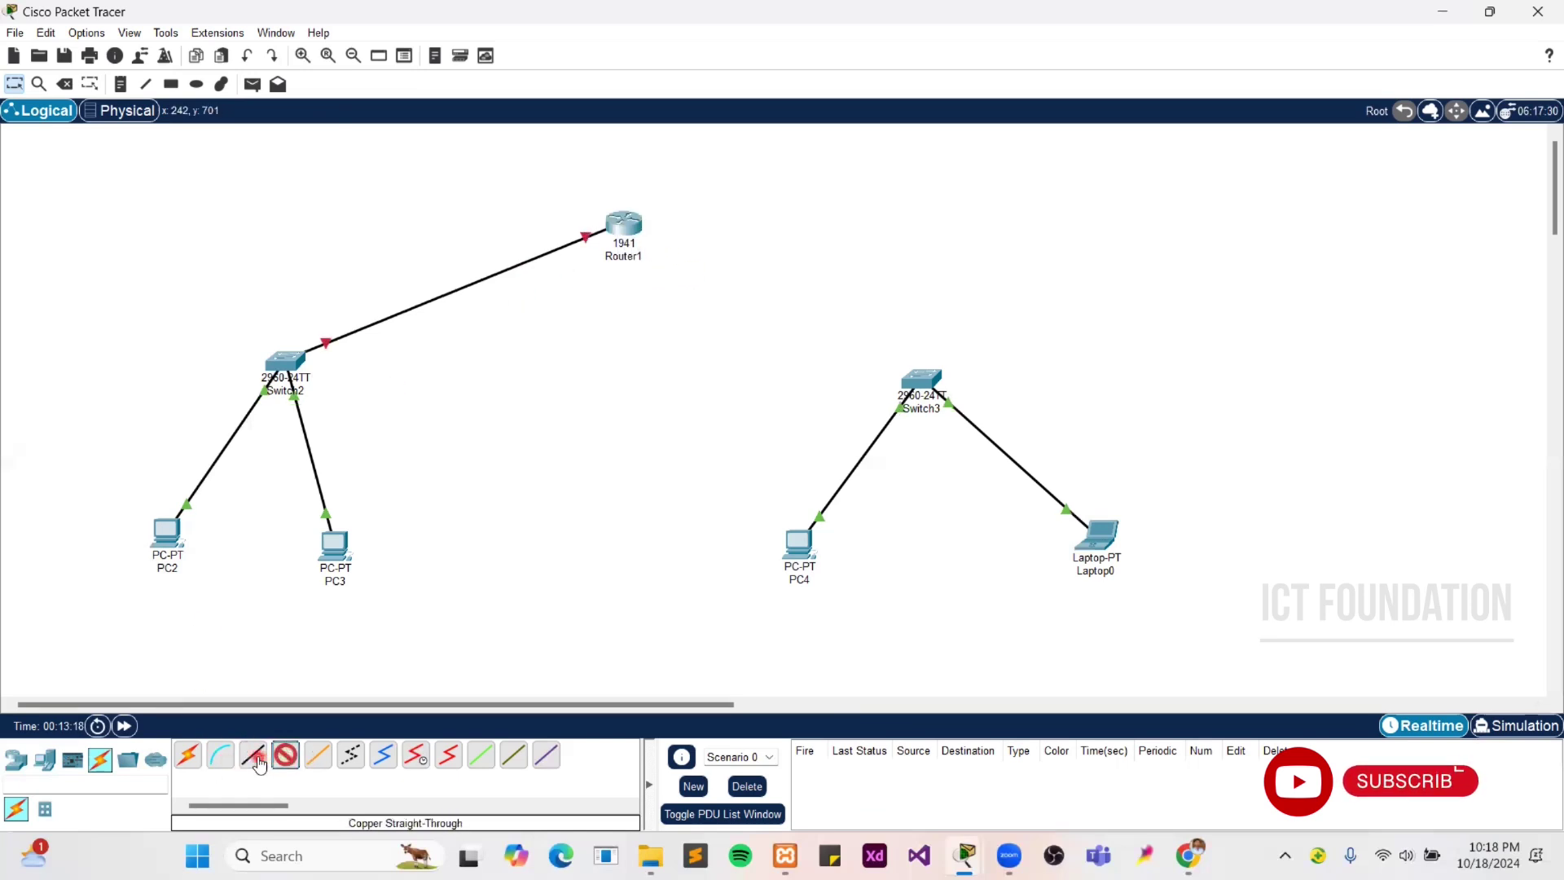
Step: Connect GigabitEthernet0/1 on Router1 to GigabitEthernet0/1 on Switch3 with a copper straight-through cable
{"action": "left_click", "coordinate": [628, 226]}
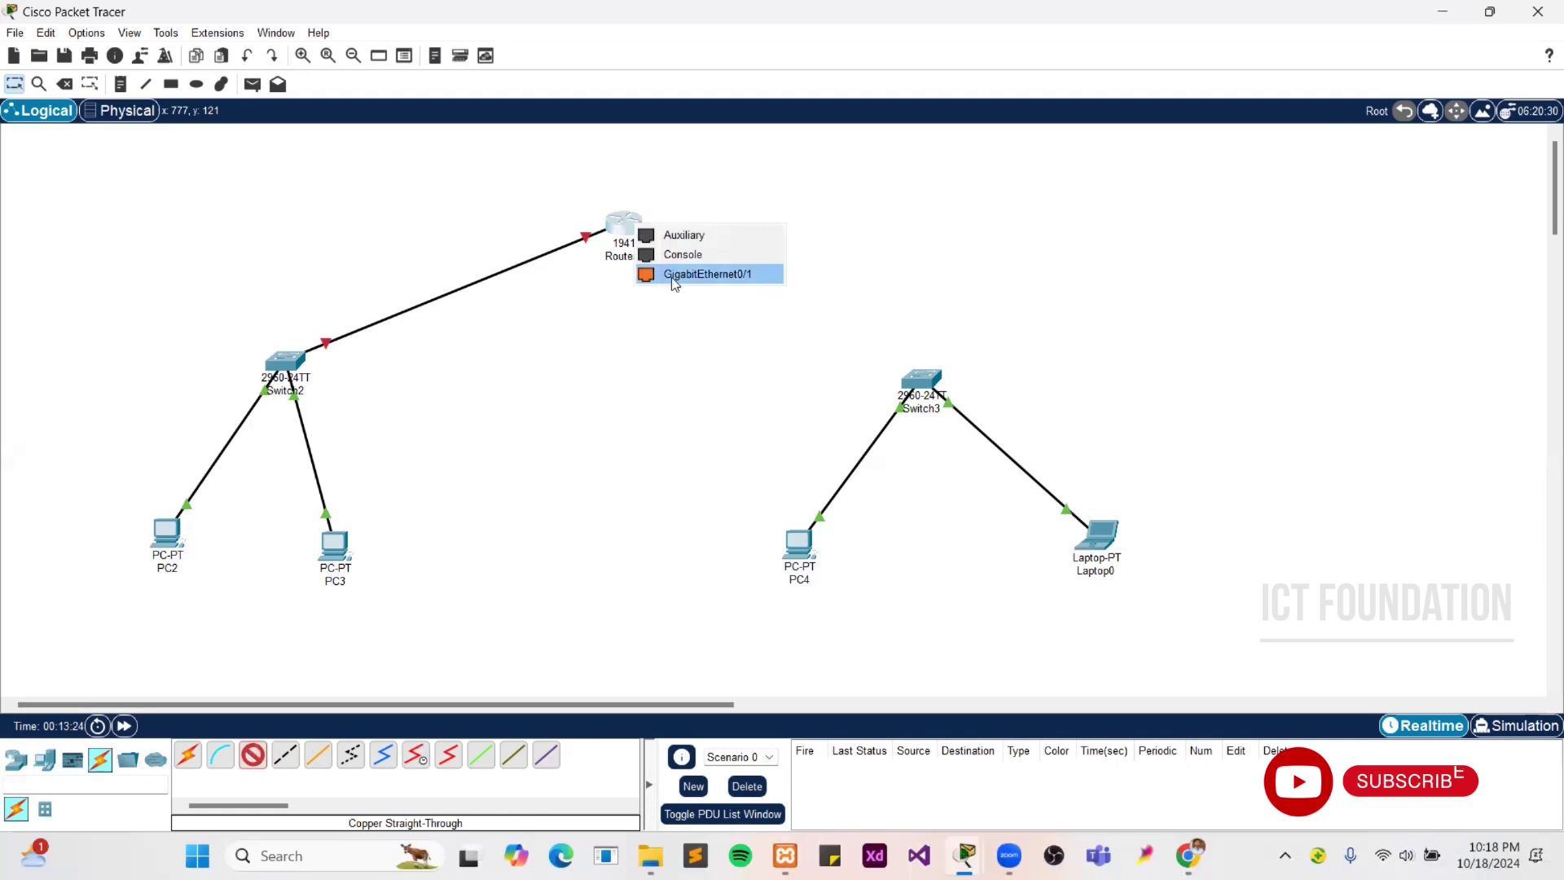
{"action": "left_click", "coordinate": [671, 275]}
{"action": "left_click", "coordinate": [917, 378]}
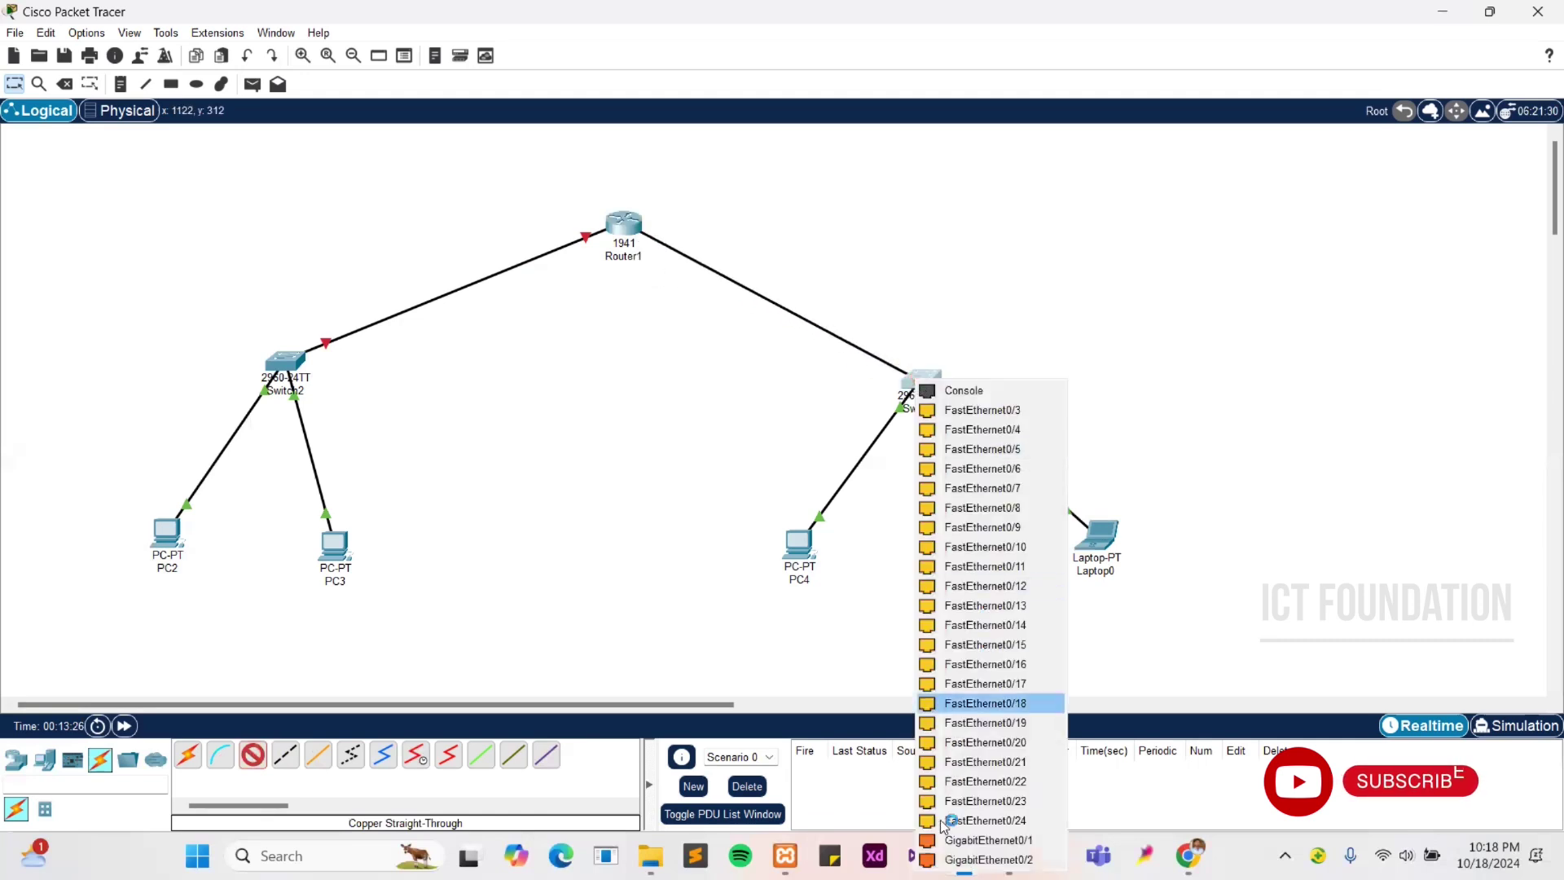
{"action": "left_click", "coordinate": [949, 839]}
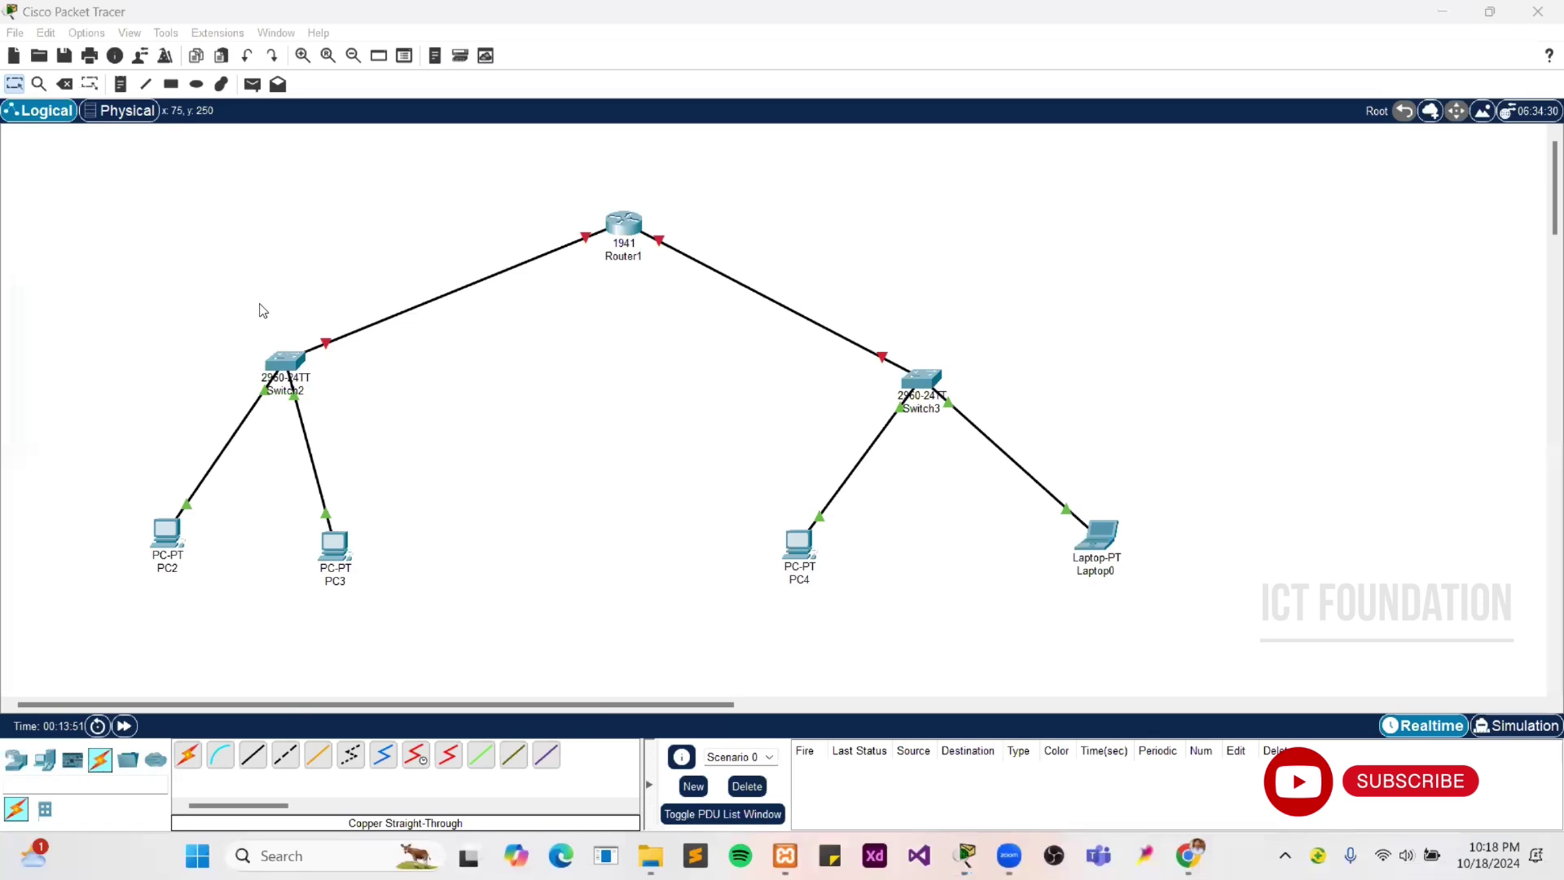
Step: Mark the Switch2 LAN and the Switch3 LAN with translucent highlight rectangles
{"action": "left_click_drag", "start_coordinate": [133, 180], "coordinate": [287, 408]}
{"action": "left_click_drag", "start_coordinate": [375, 542], "coordinate": [471, 656]}
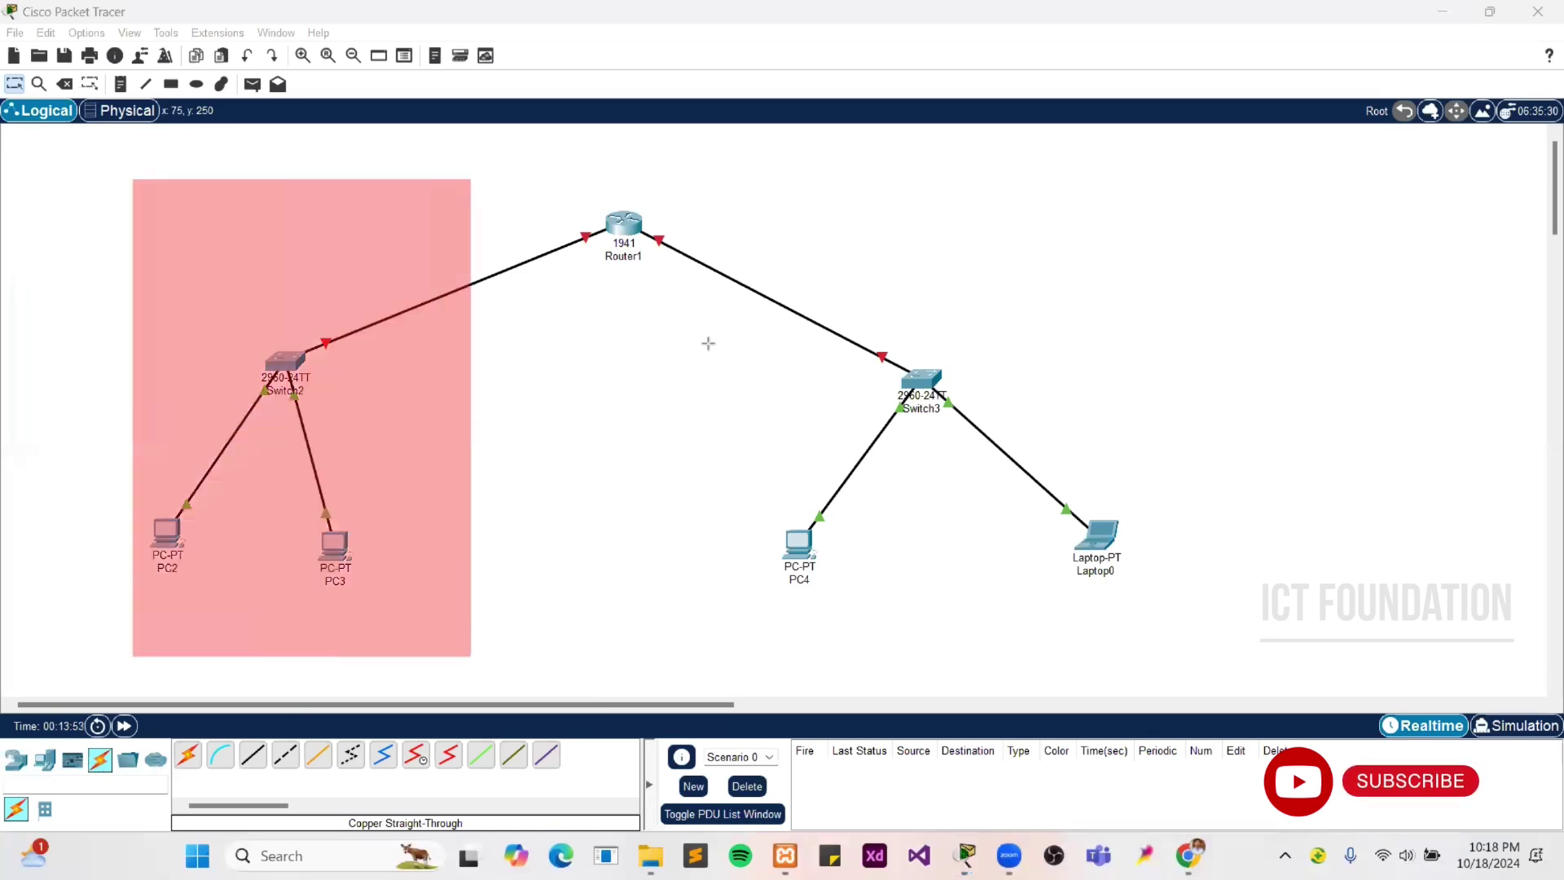
{"action": "left_click_drag", "start_coordinate": [690, 214], "coordinate": [1219, 623]}
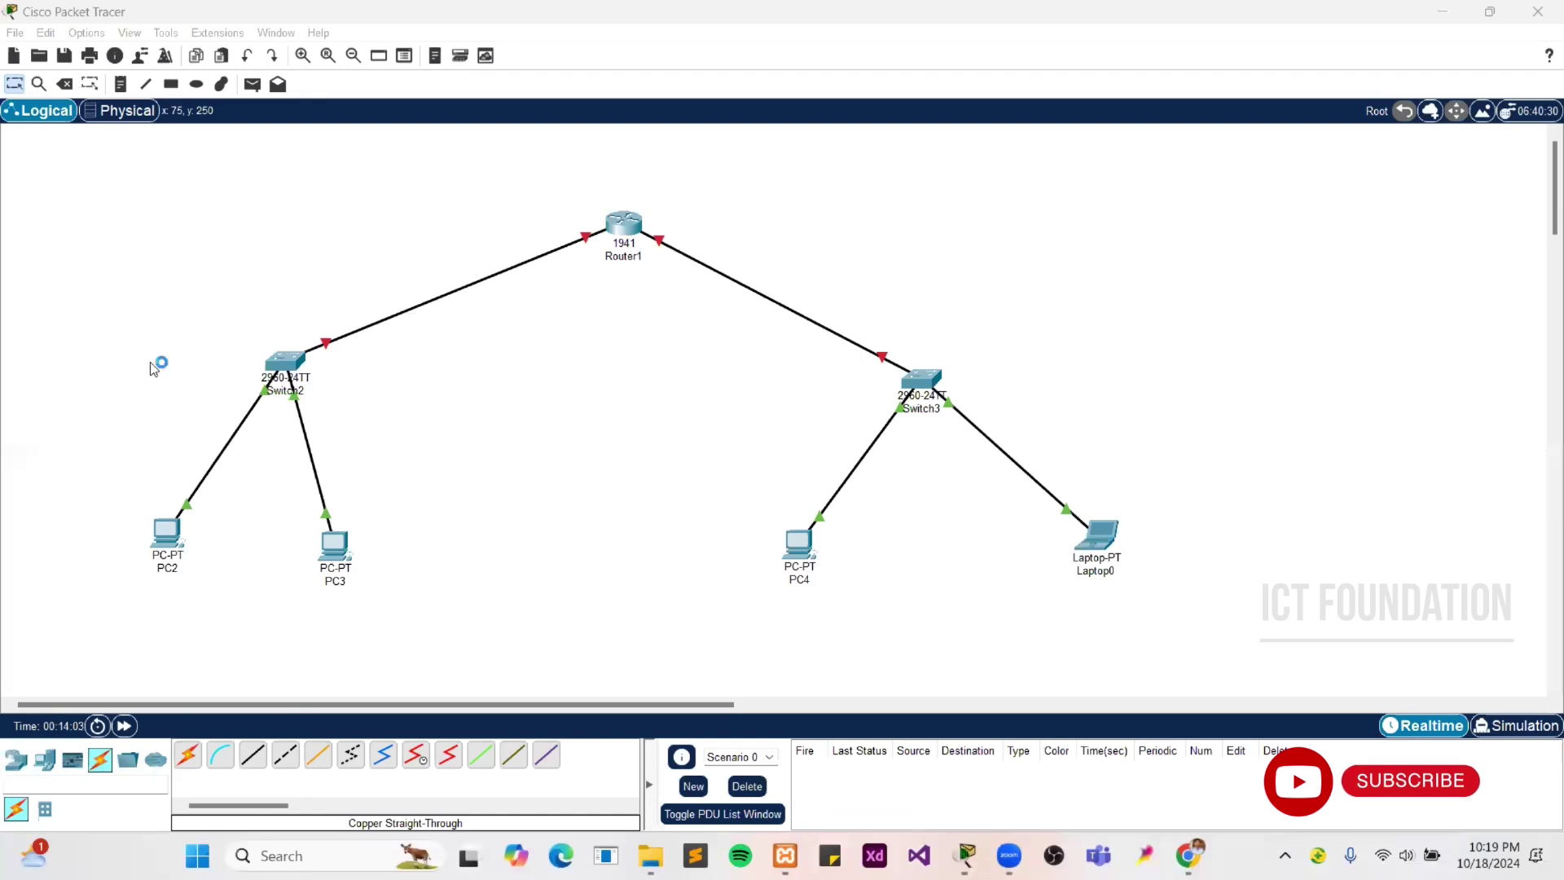
Step: Add the text annotation "192.168.1. _" beneath PC2 and PC3 to label the Switch2 network
{"action": "left_click", "coordinate": [171, 629]}
{"action": "type", "text": "192"}
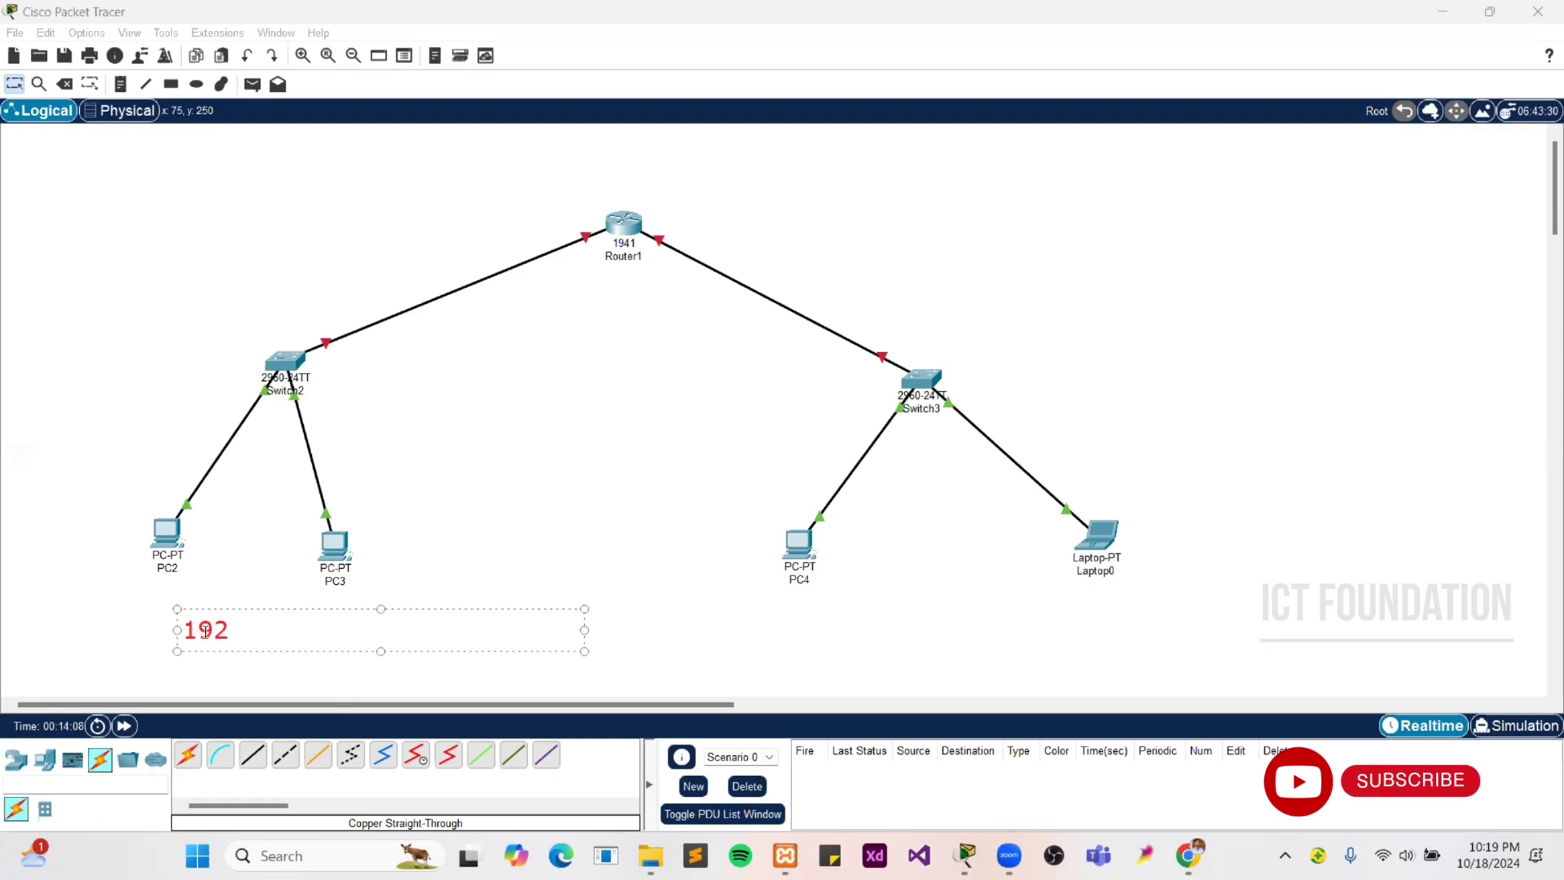
{"action": "type", "text": ".168.1"}
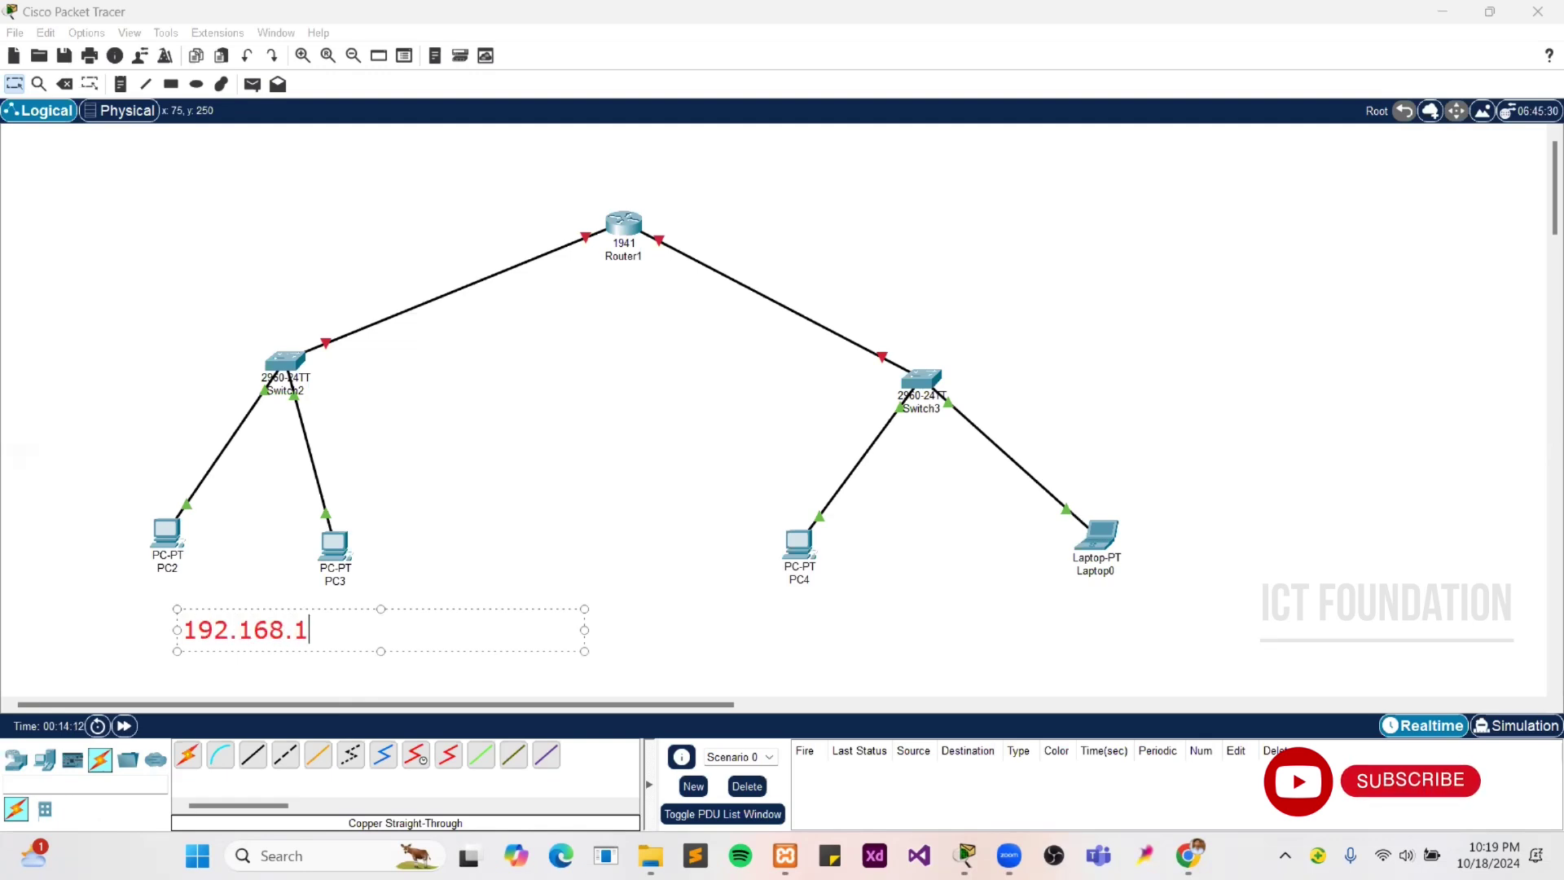
{"action": "type", "text": "."}
{"action": "type", "text": "...."}
{"action": "key", "text": "BackSpace"}
{"action": "key", "text": "BackSpace"}
{"action": "key", "text": "BackSpace"}
{"action": "key", "text": "BackSpace"}
{"action": "type", "text": "_"}
{"action": "left_click", "coordinate": [429, 544]}
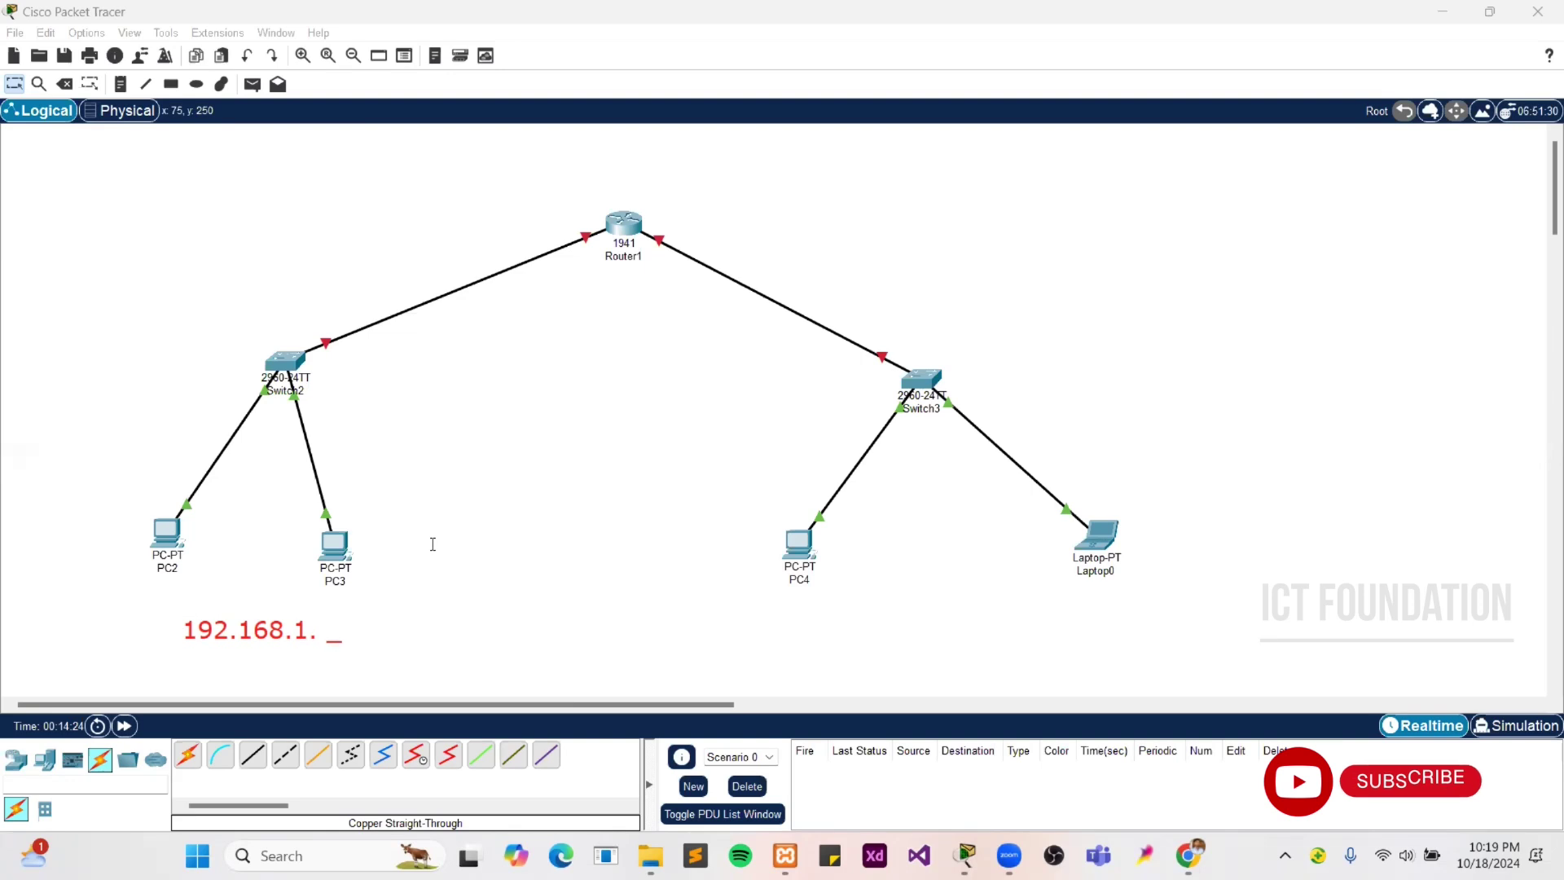
Step: Add the text annotation "172.16.1._" beneath PC4 and Laptop0 to label the Switch3 network
{"action": "left_click", "coordinate": [839, 629]}
{"action": "type", "text": "172."}
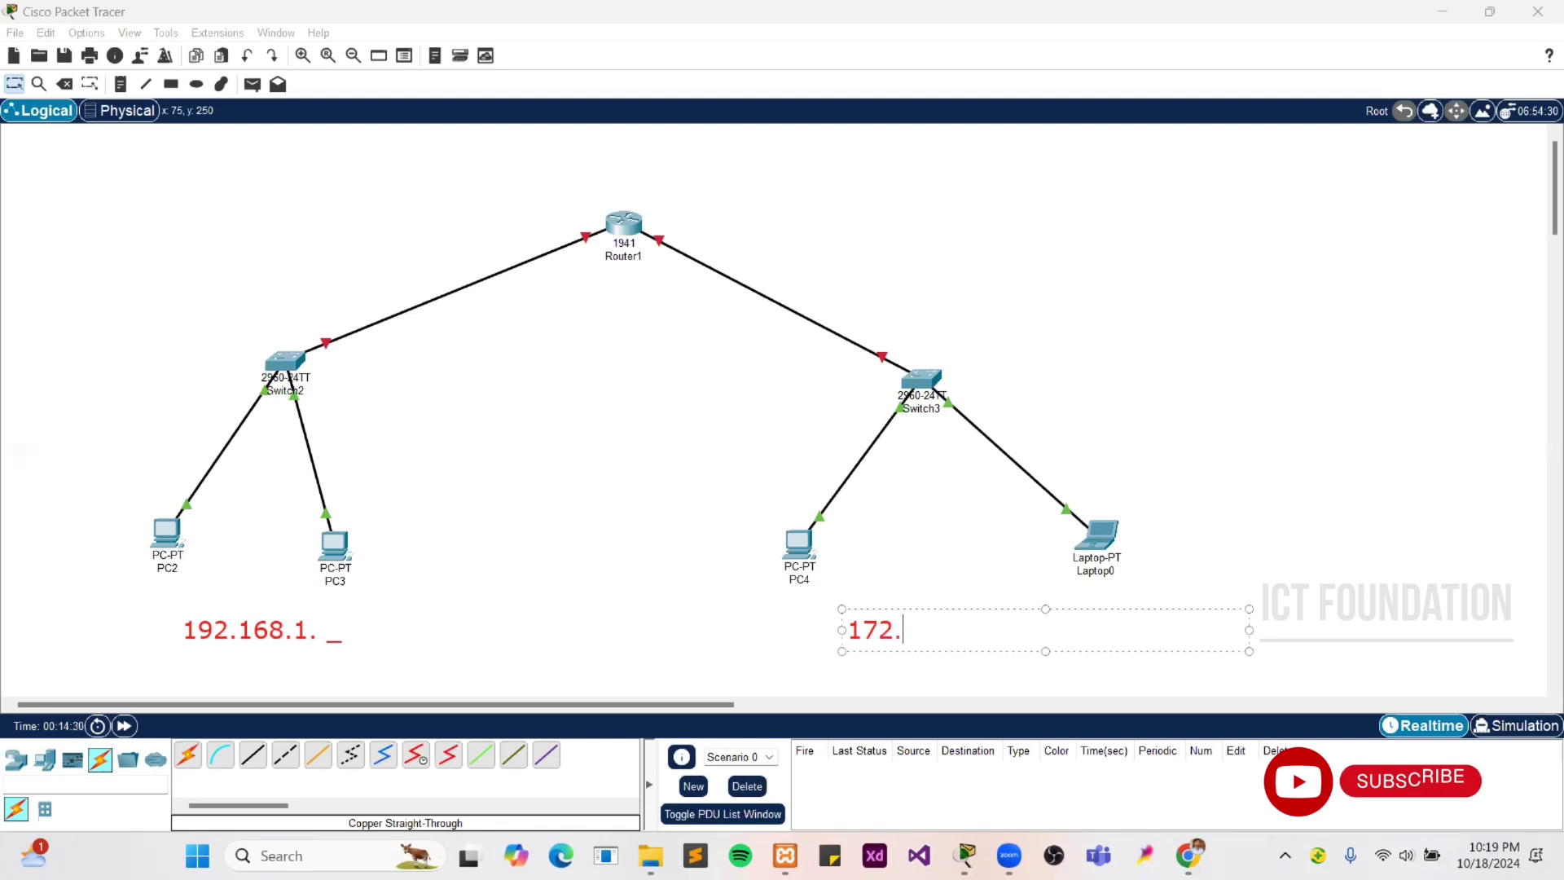
{"action": "type", "text": "16.1._"}
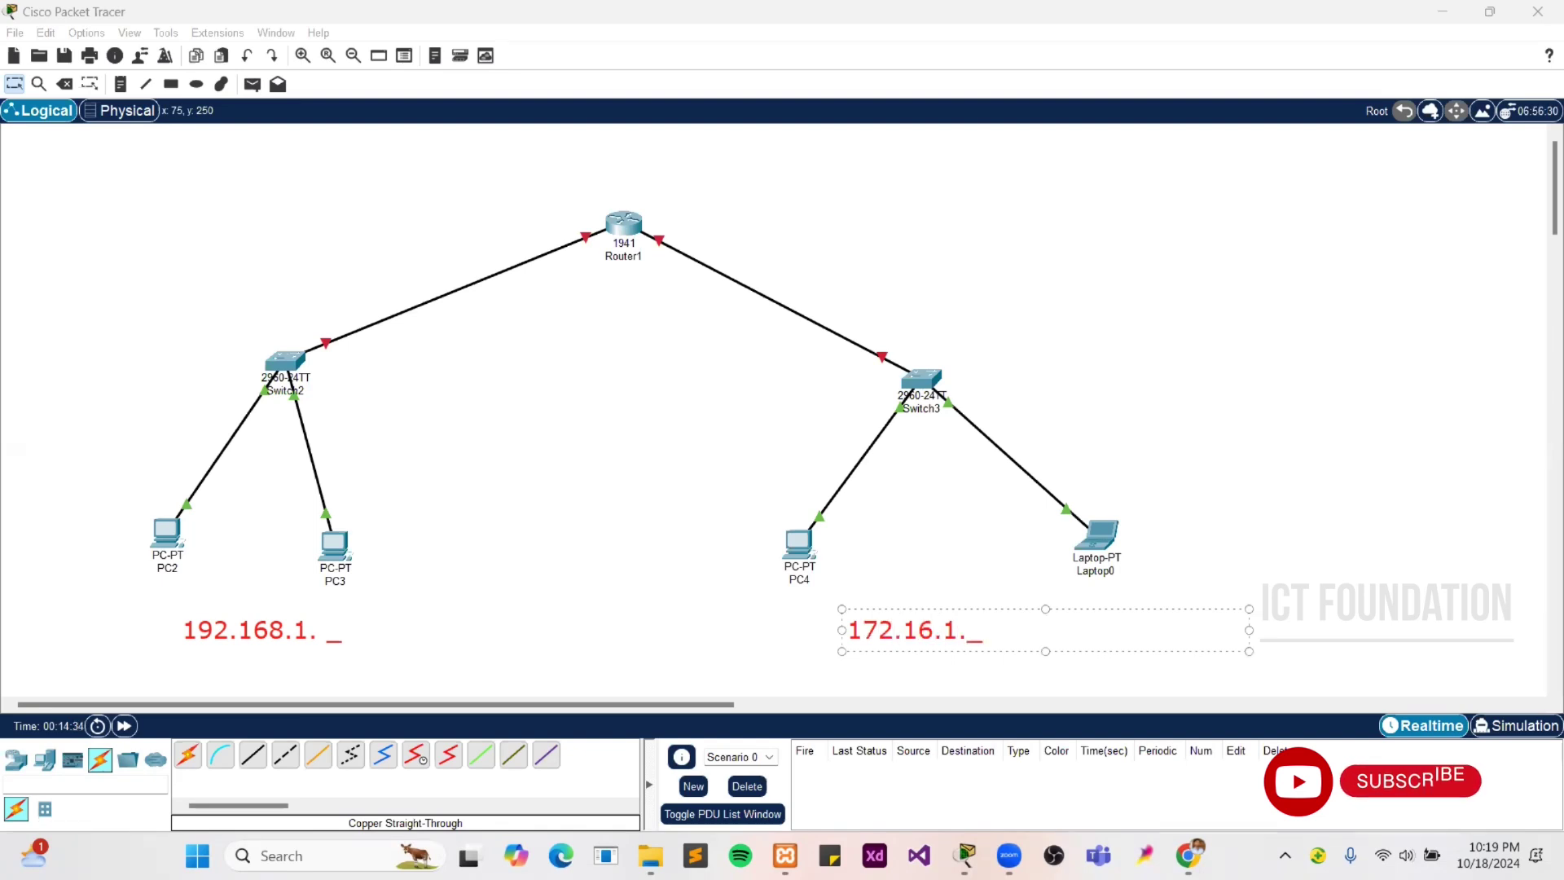
{"action": "left_click", "coordinate": [875, 574]}
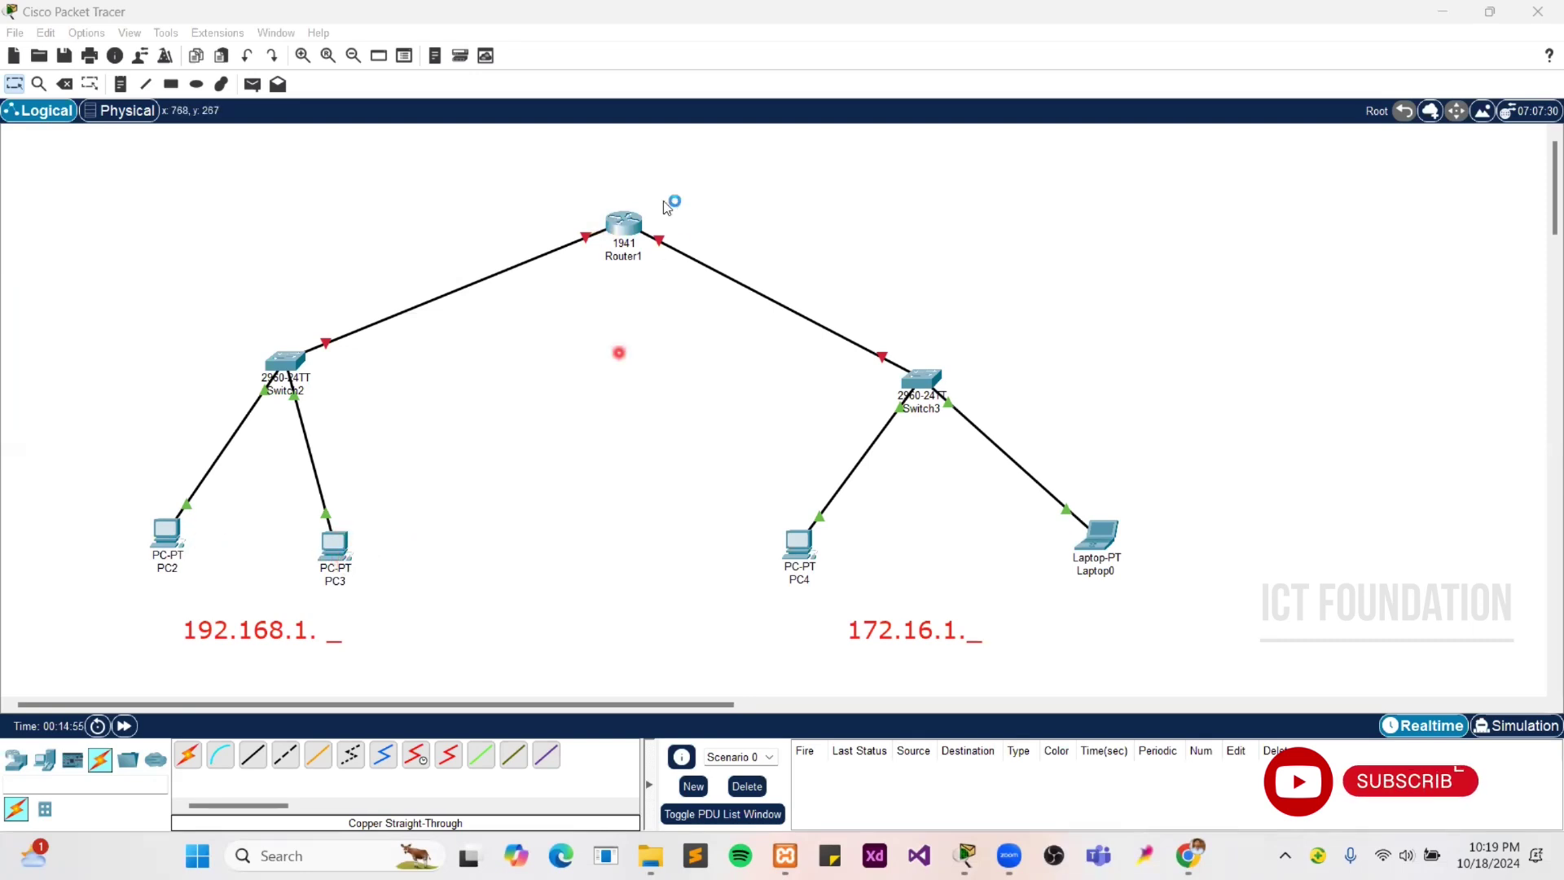
Step: Turn on Router1's GigabitEthernet0/0 port and assign it IPv4 address 192.168.1.3 with subnet mask 255.255.255.0
{"action": "left_click", "coordinate": [621, 231]}
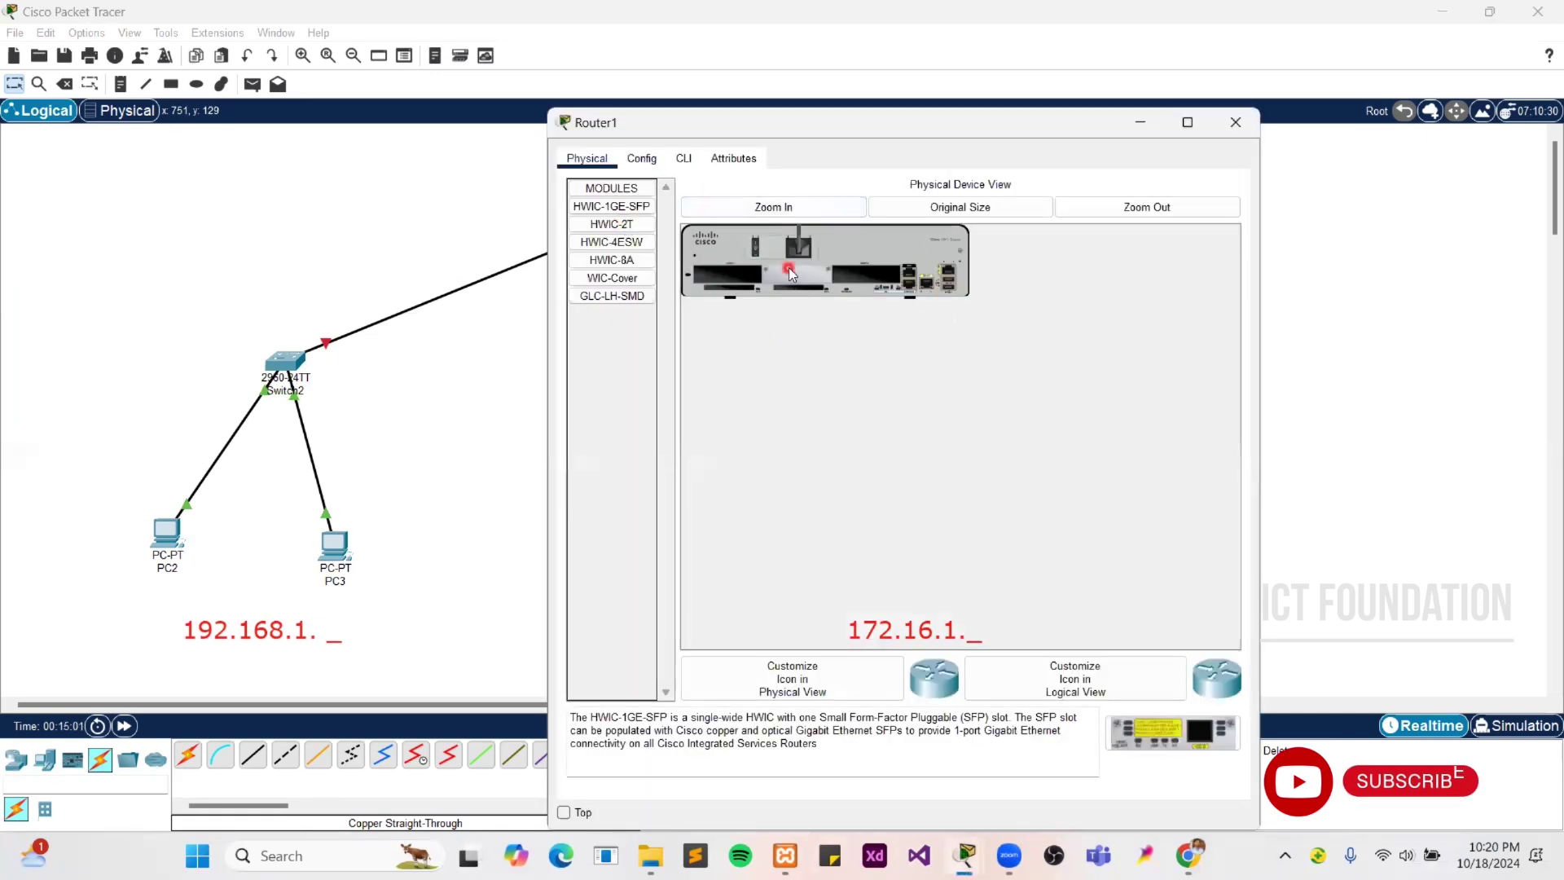
{"action": "left_click", "coordinate": [654, 159]}
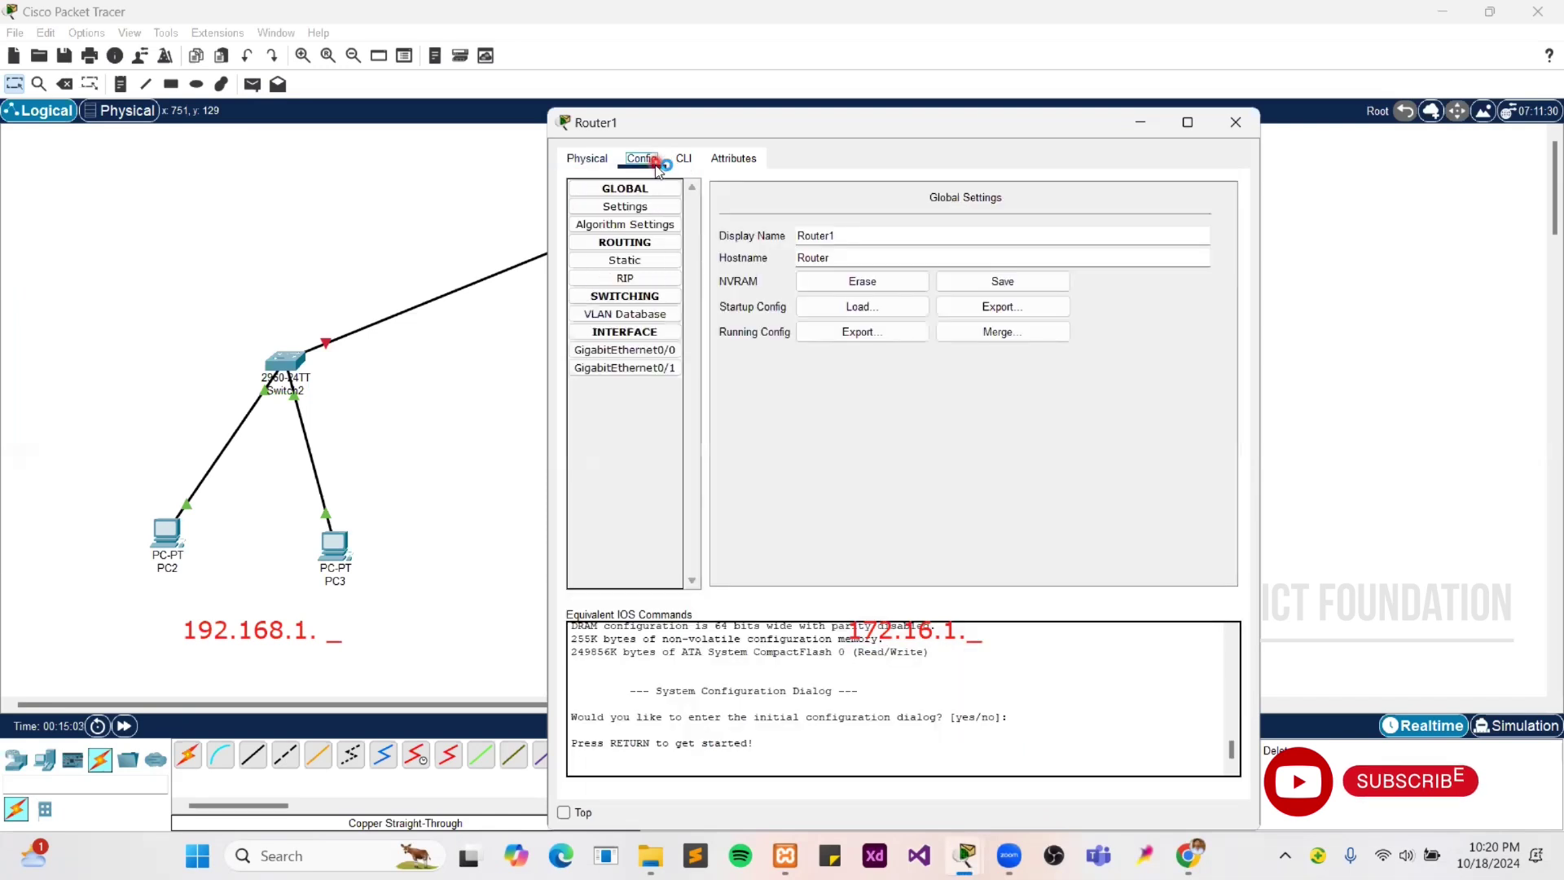
{"action": "left_click", "coordinate": [640, 352]}
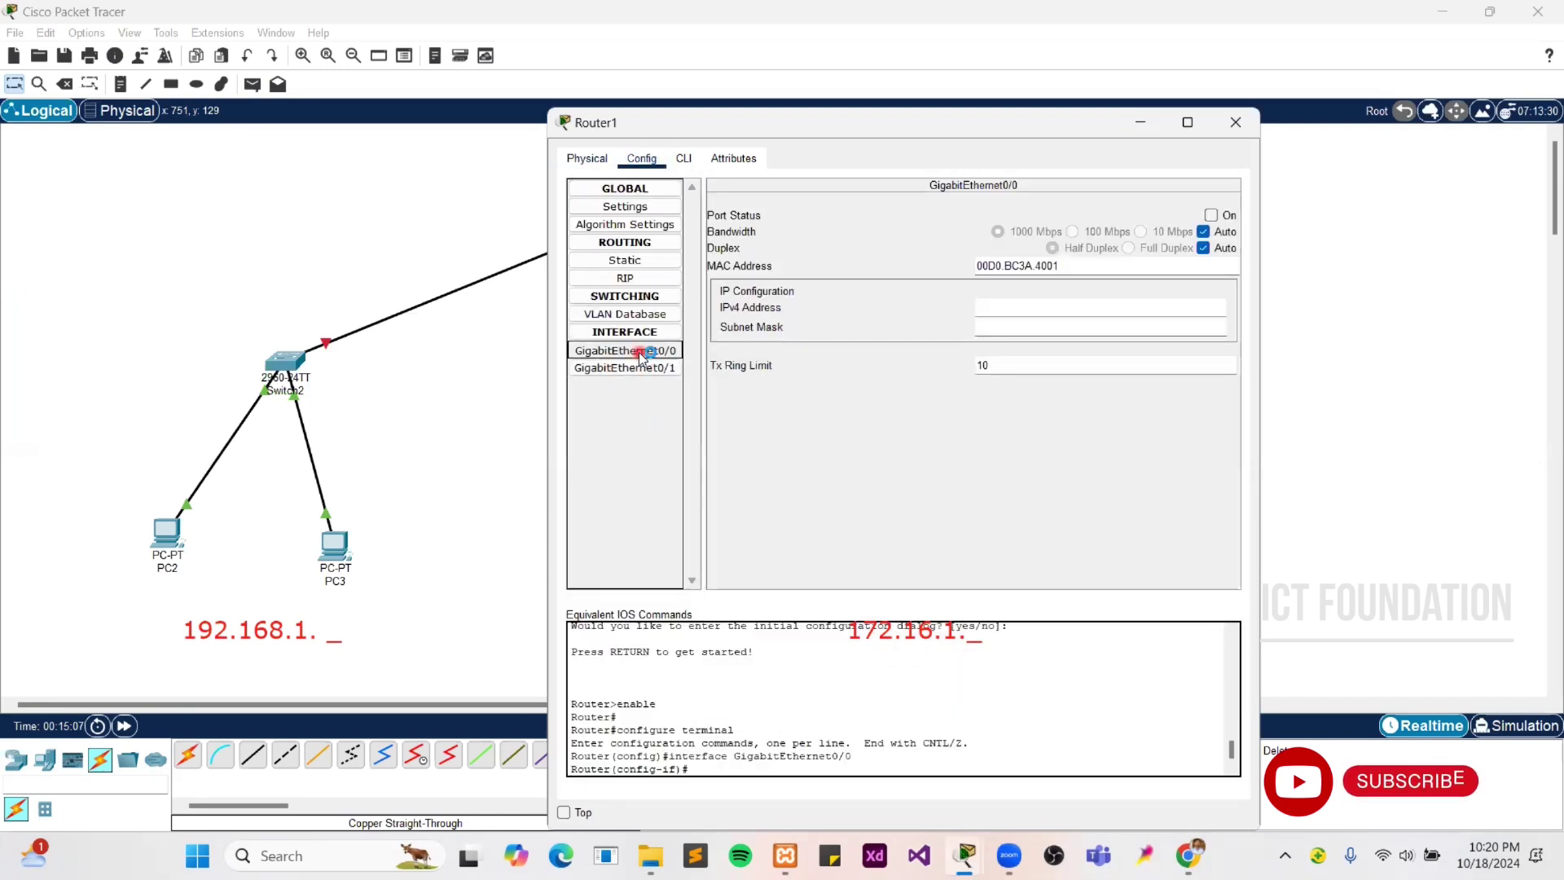
{"action": "left_click", "coordinate": [1211, 216]}
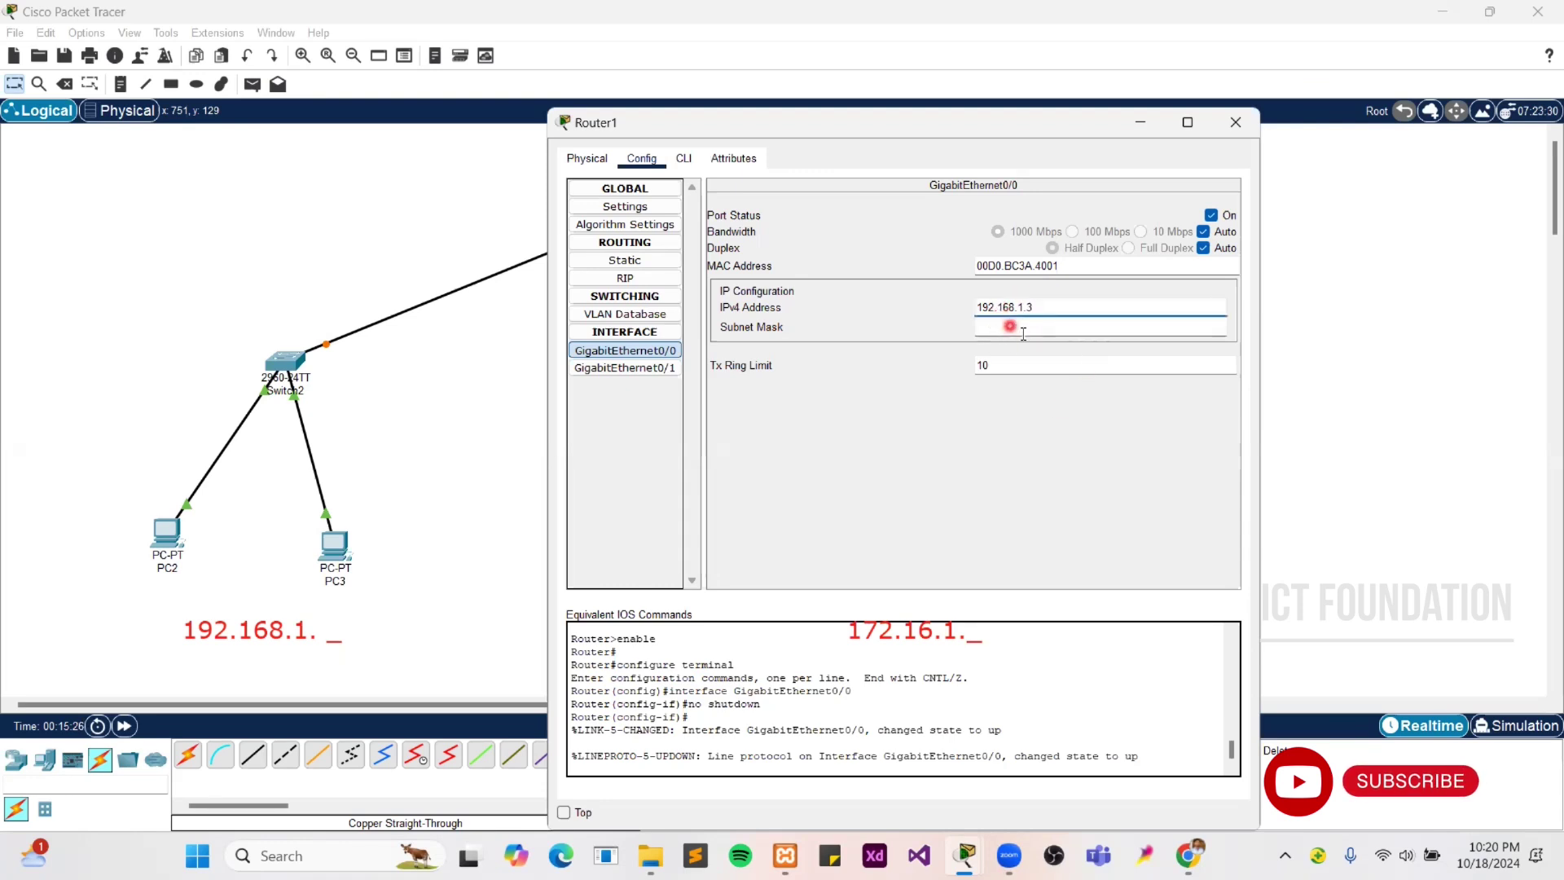
{"action": "left_click", "coordinate": [1010, 325]}
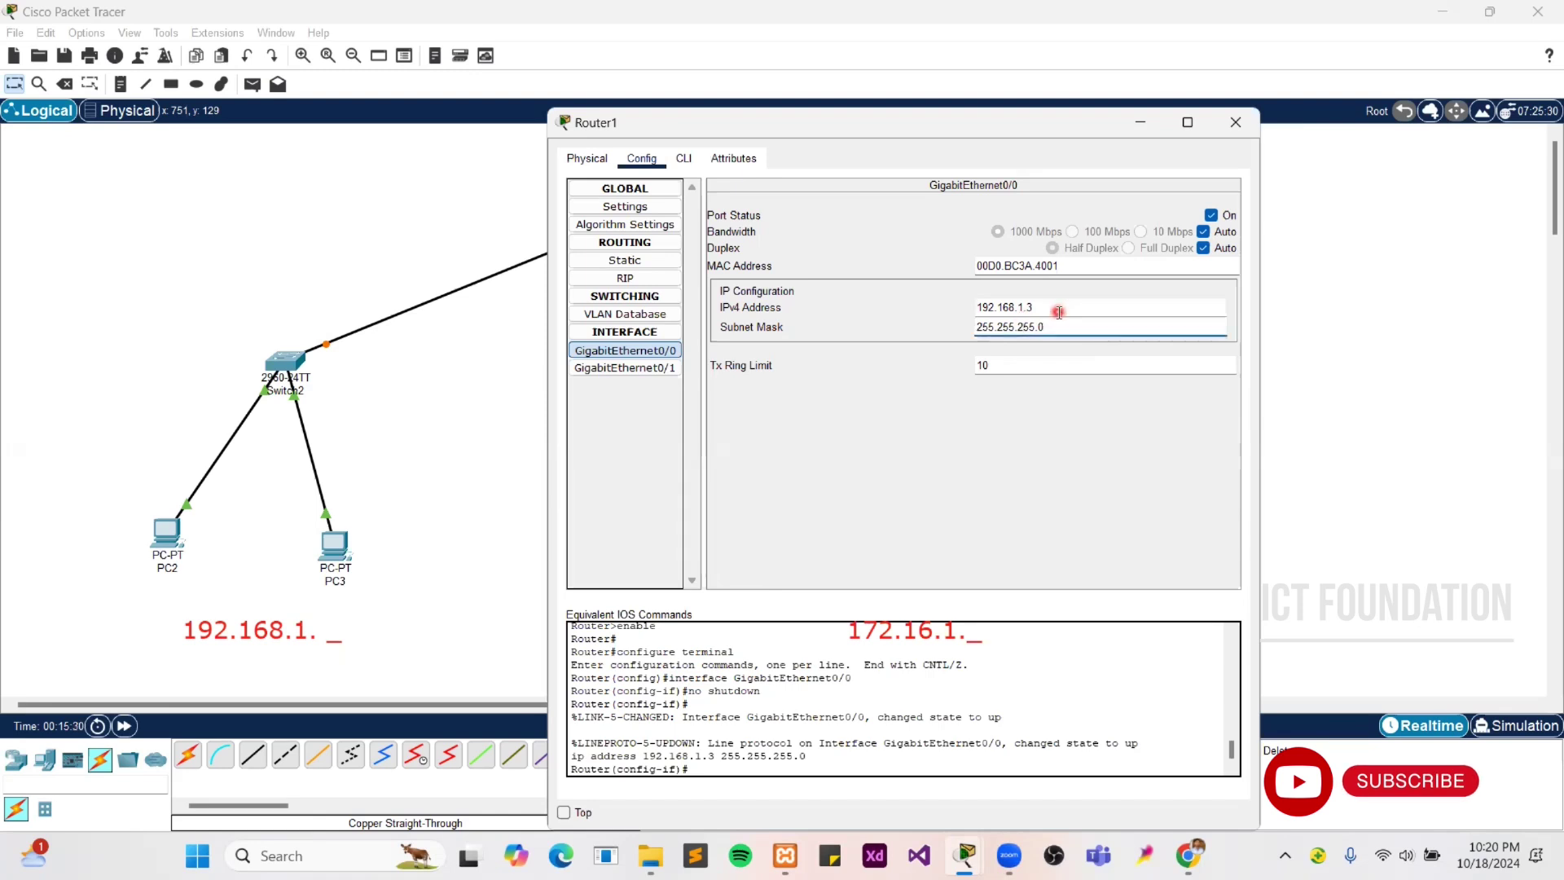
{"action": "left_click", "coordinate": [1235, 122]}
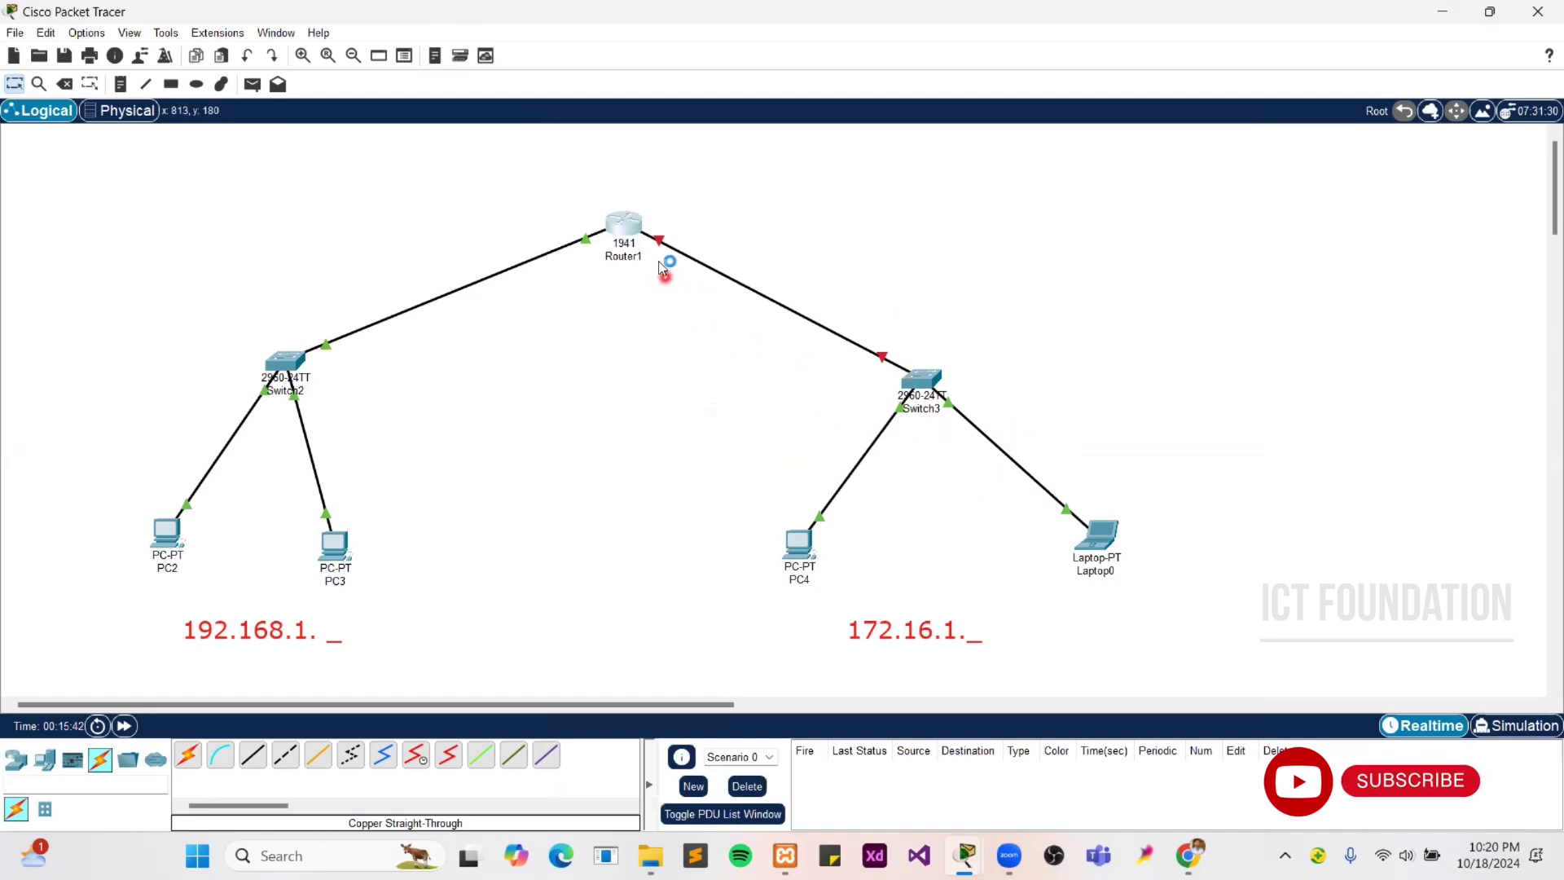
Step: Turn on Router1's GigabitEthernet0/1 port and assign it IPv4 address 172.16.1.3 with subnet mask 255.255.0.0
{"action": "left_click", "coordinate": [639, 230]}
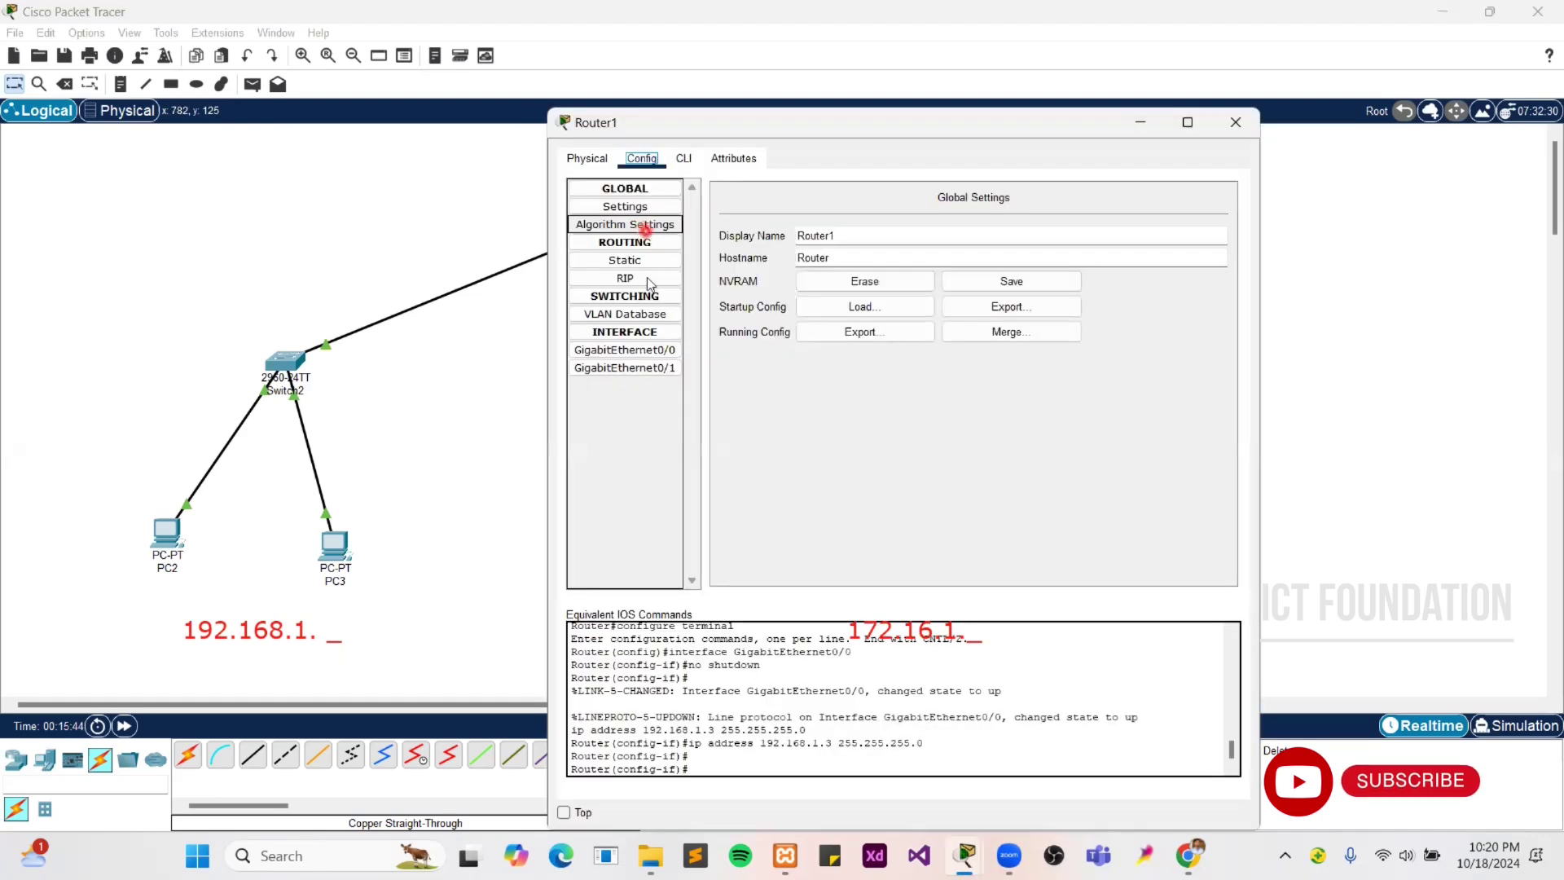
{"action": "left_click", "coordinate": [622, 368]}
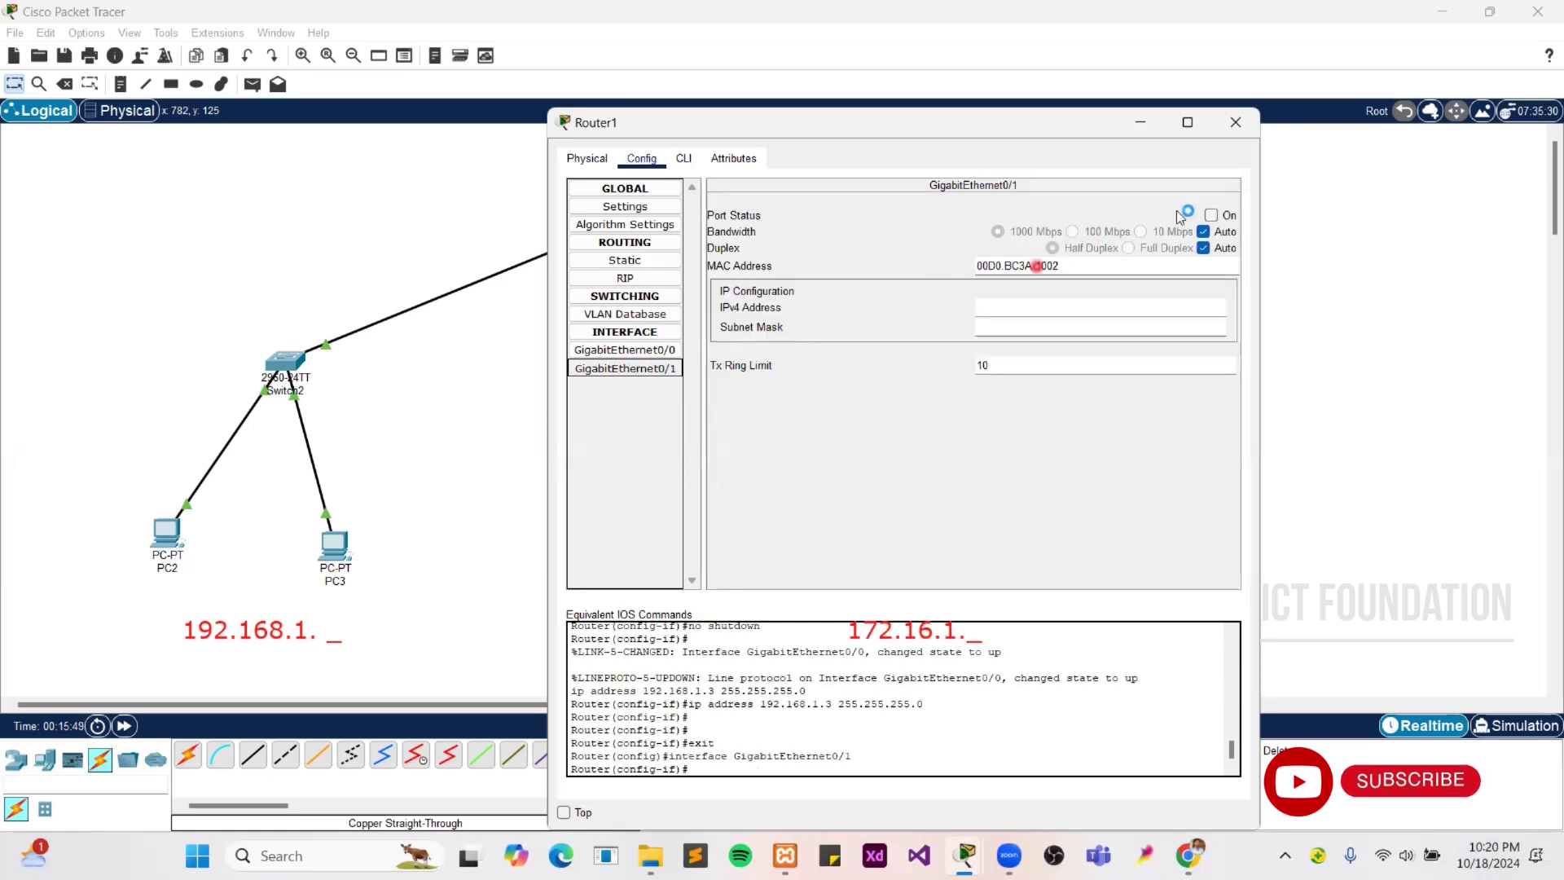
{"action": "left_click", "coordinate": [1211, 215]}
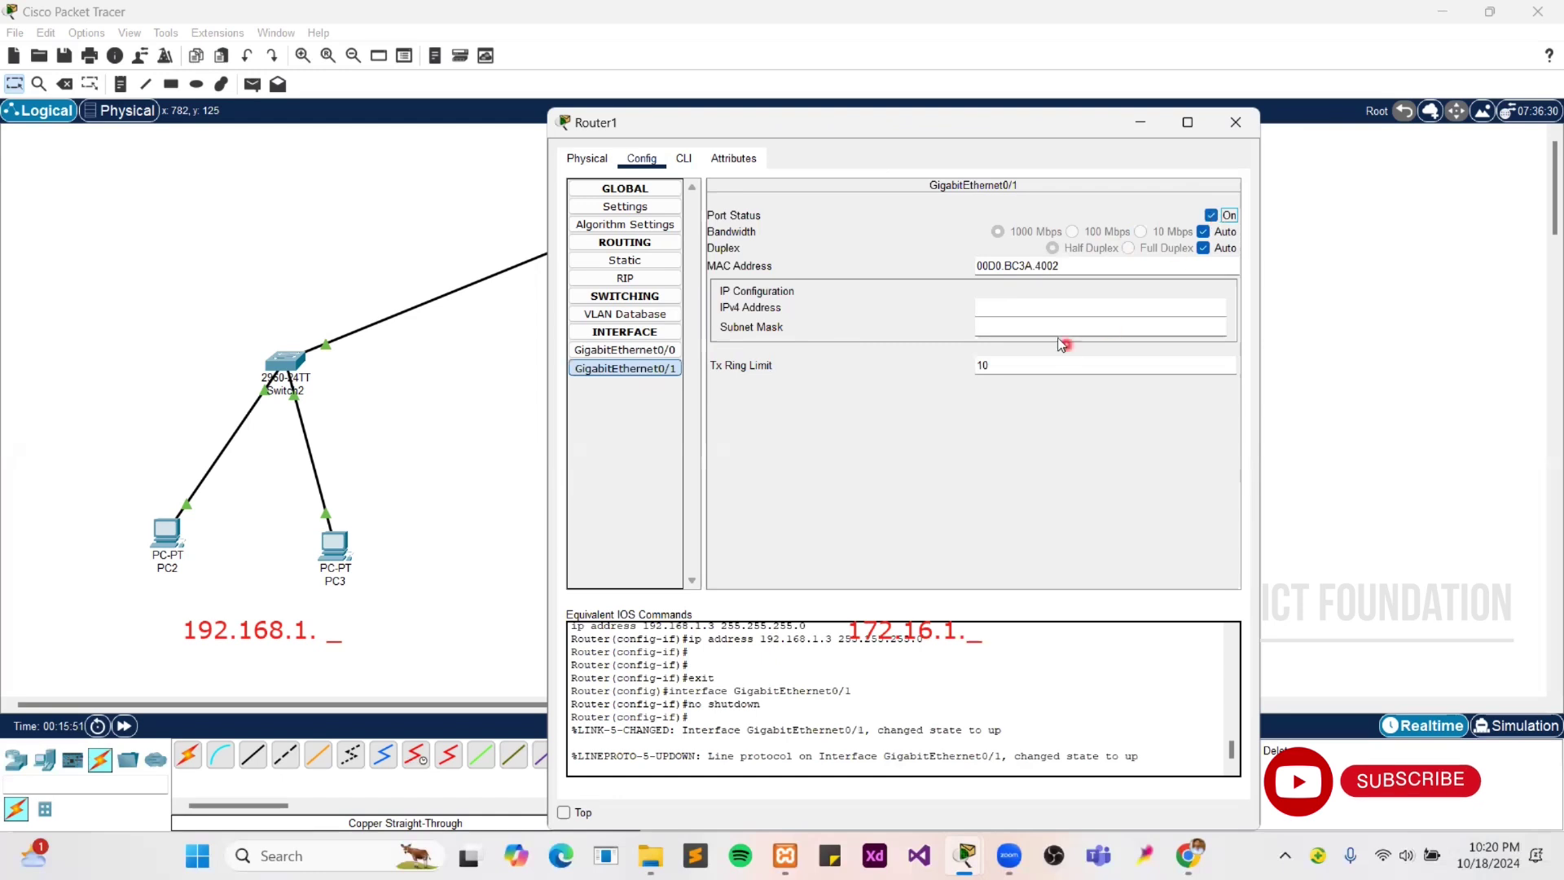
{"action": "left_click", "coordinate": [1049, 310]}
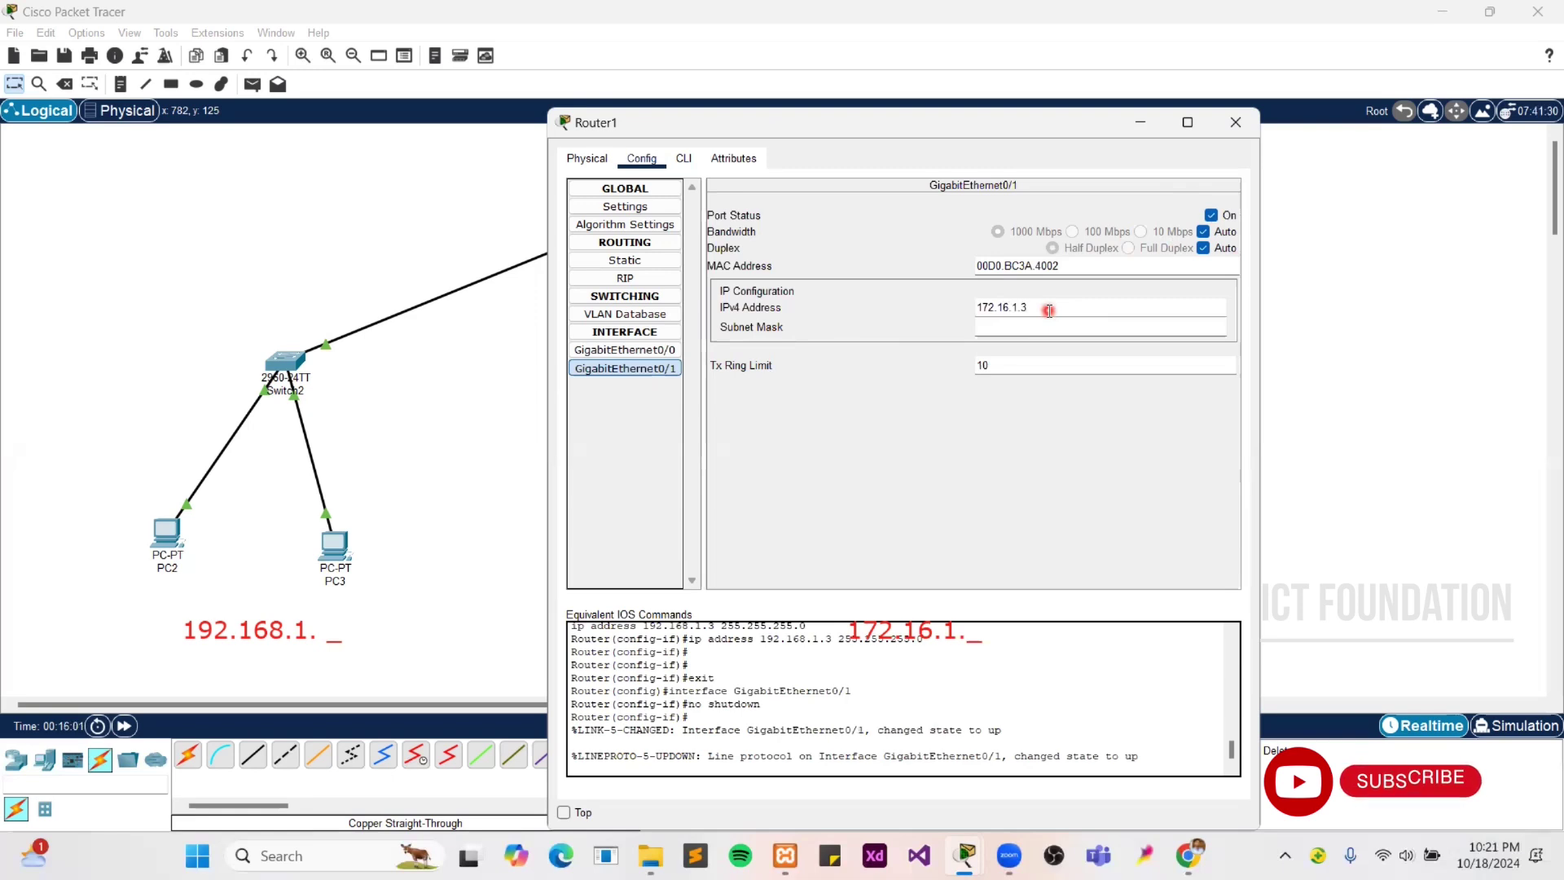
{"action": "left_click", "coordinate": [1018, 323]}
{"action": "left_click", "coordinate": [1053, 332]}
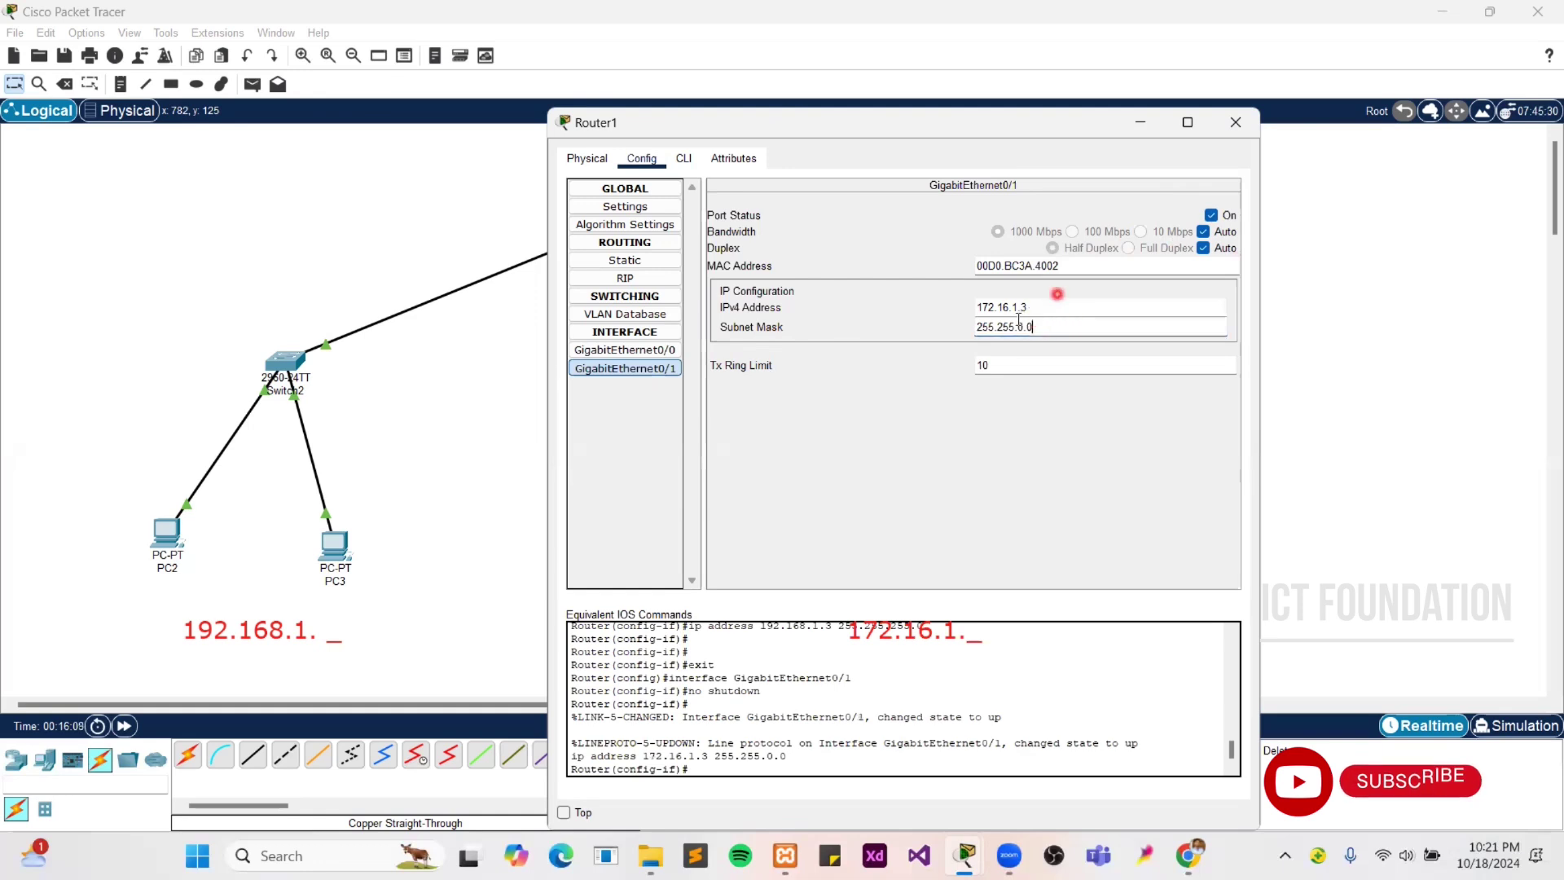
{"action": "left_click", "coordinate": [1245, 122]}
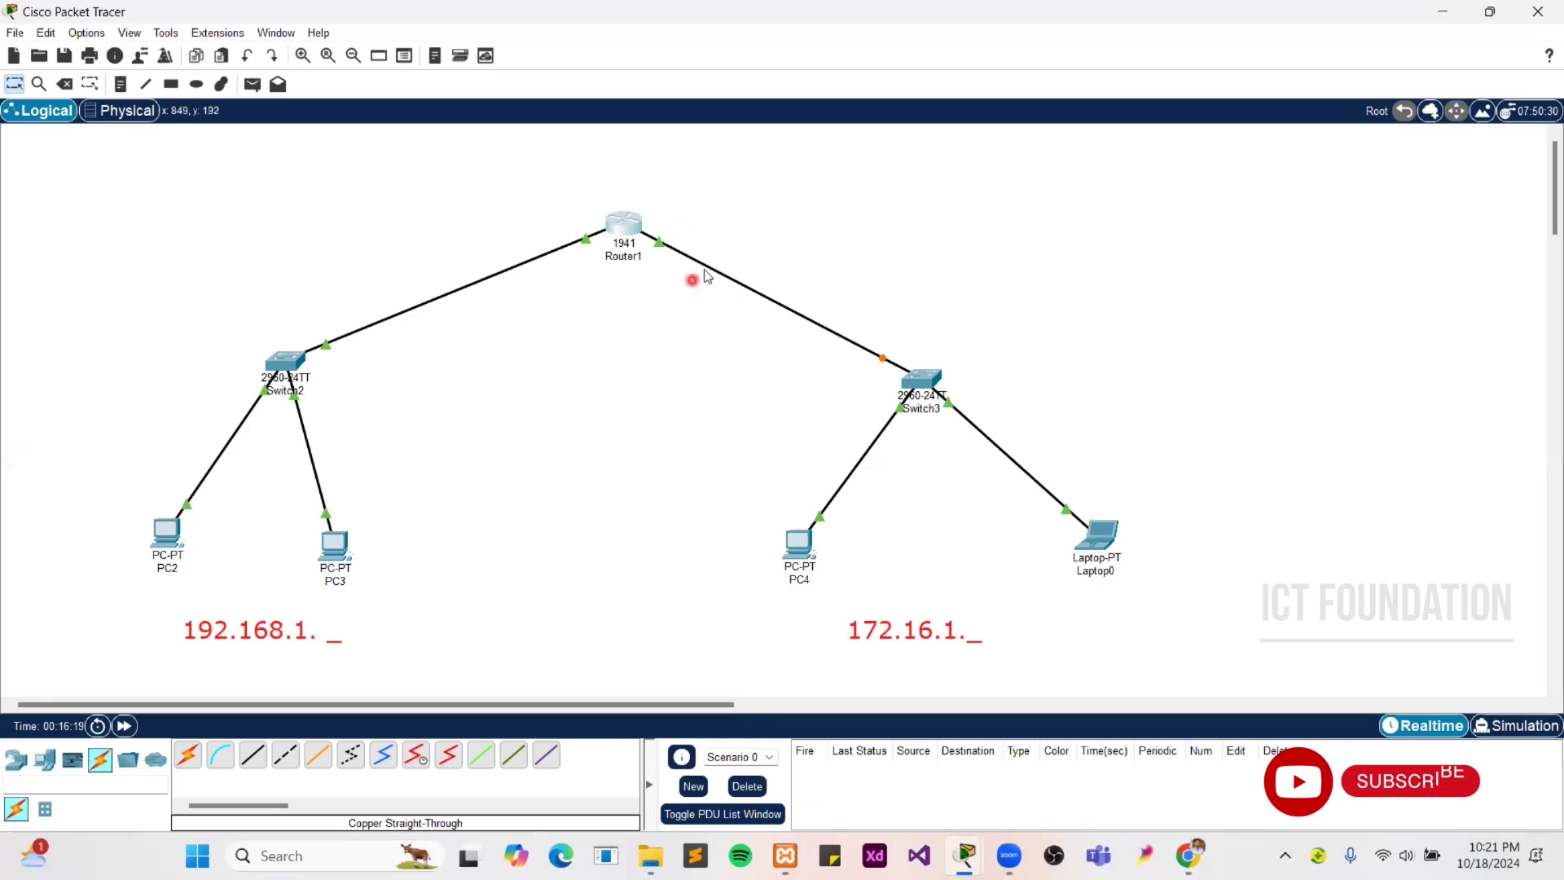
Step: Check the IP configuration of PC2, including its default gateway
{"action": "left_click", "coordinate": [628, 263]}
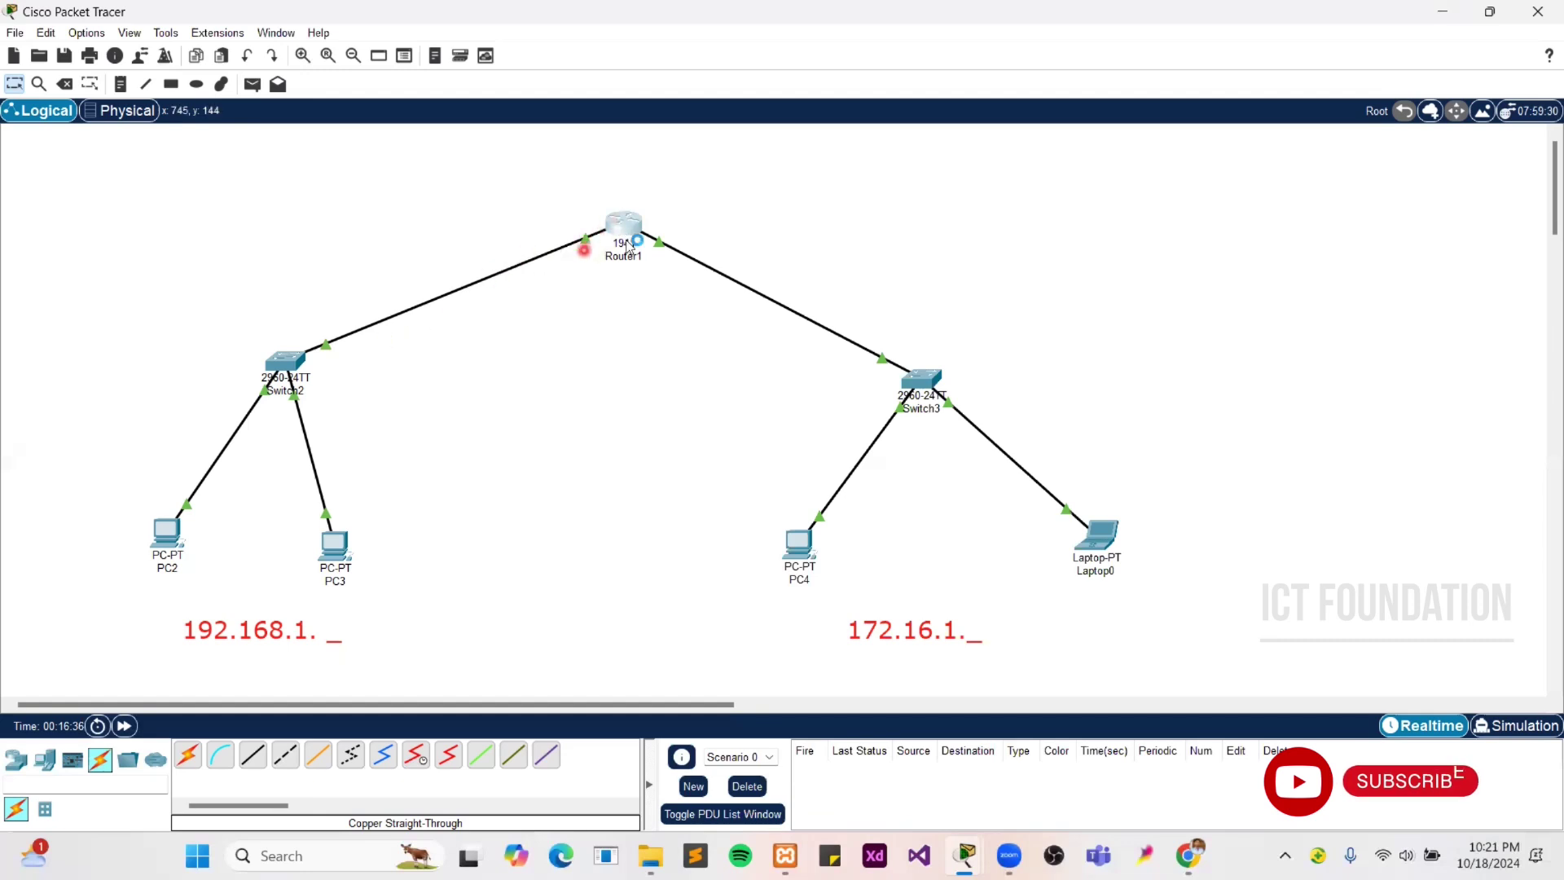
{"action": "mouse_move", "coordinate": [627, 242]}
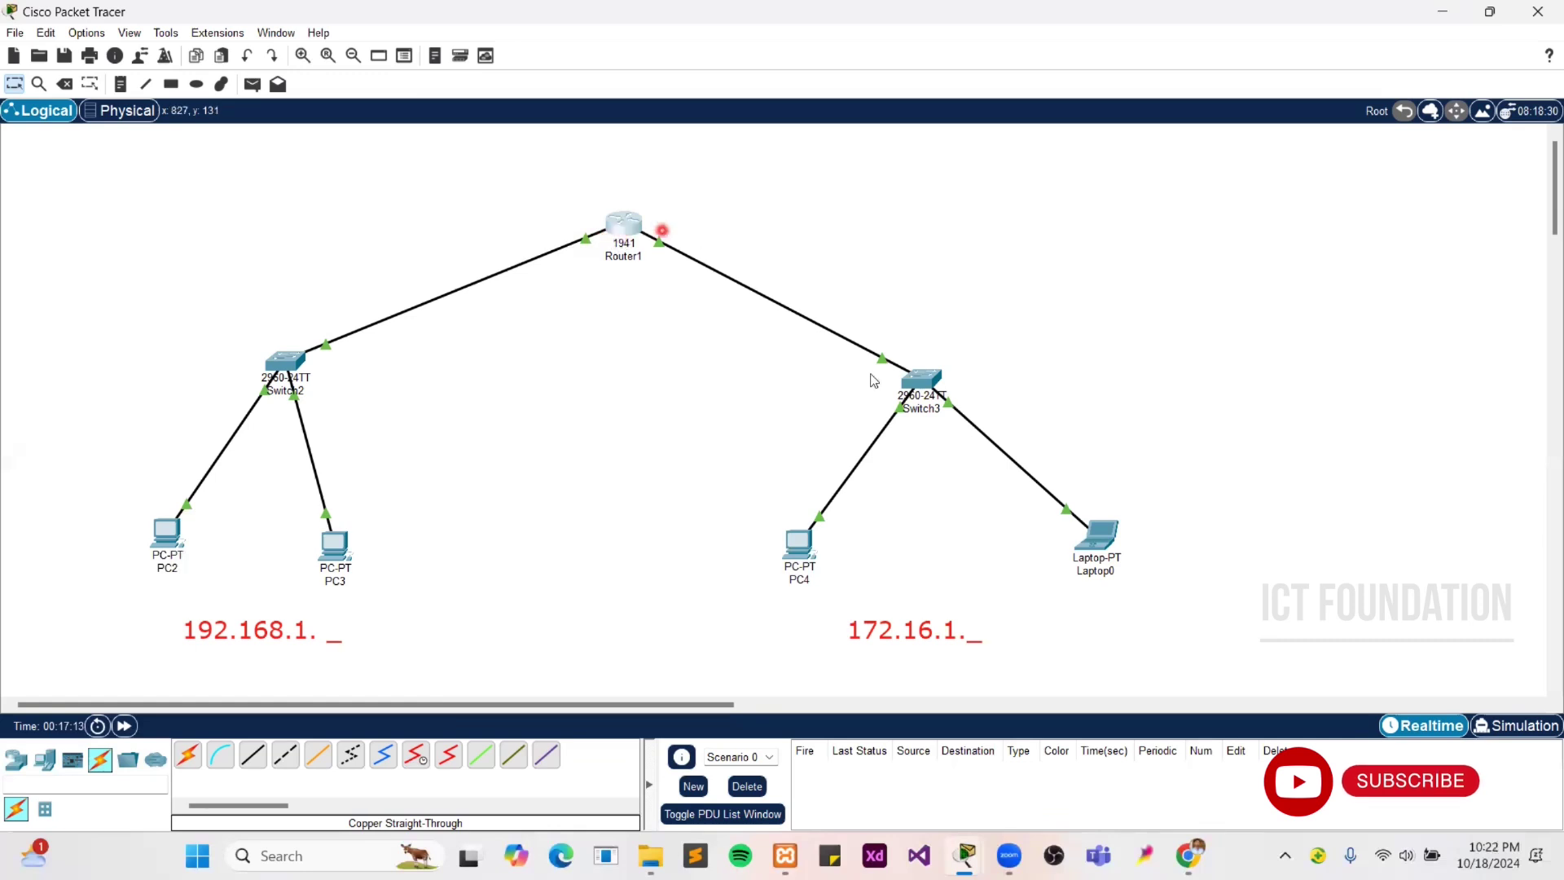
{"action": "left_click", "coordinate": [168, 539]}
{"action": "left_click", "coordinate": [640, 240]}
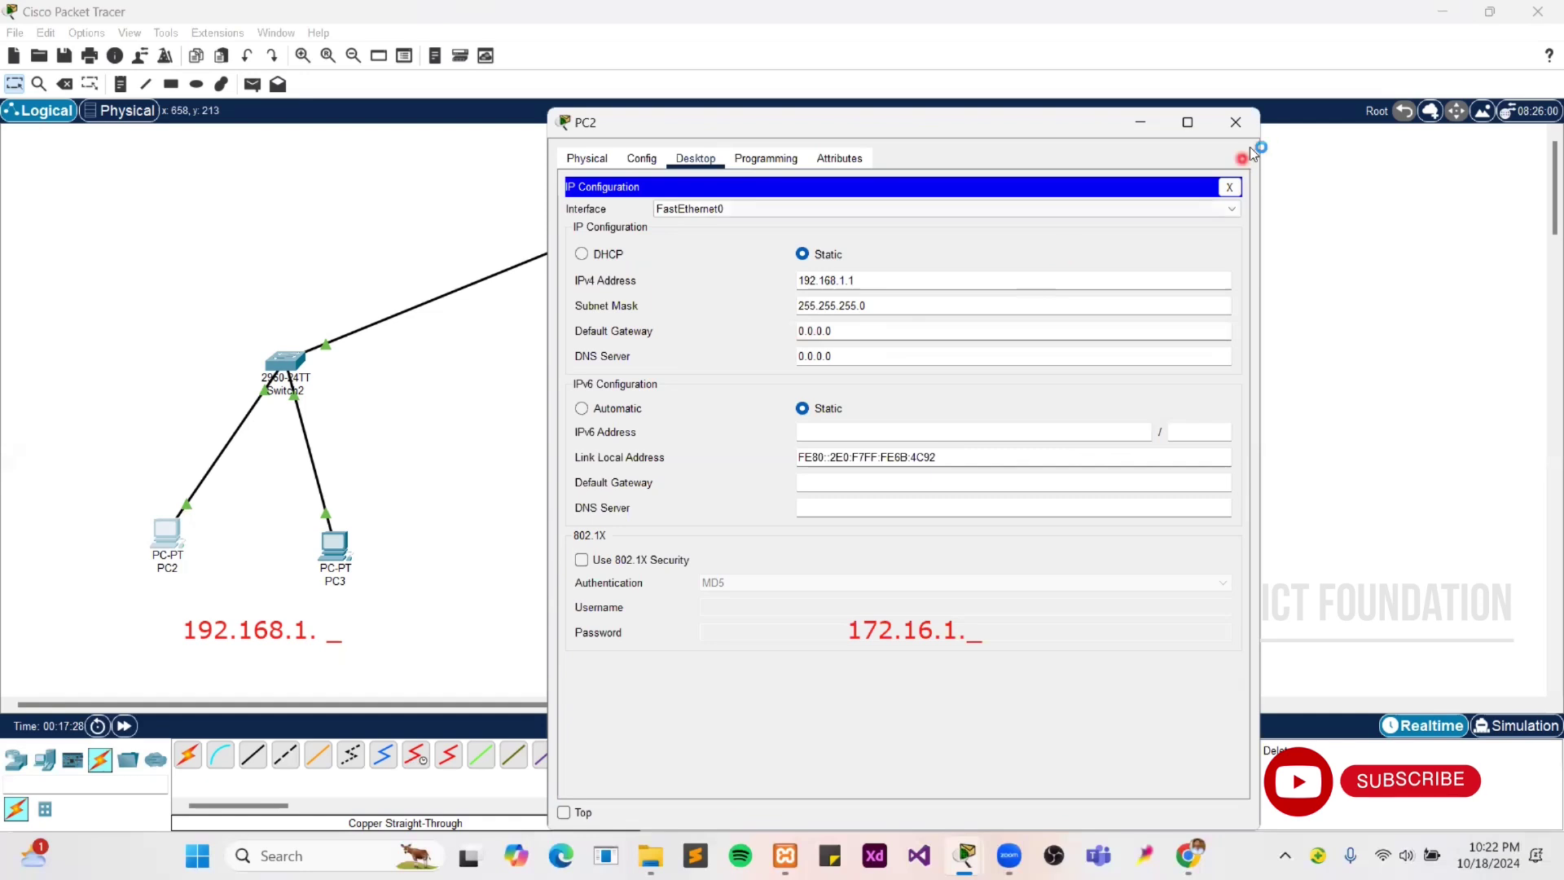
{"action": "left_click", "coordinate": [1236, 122]}
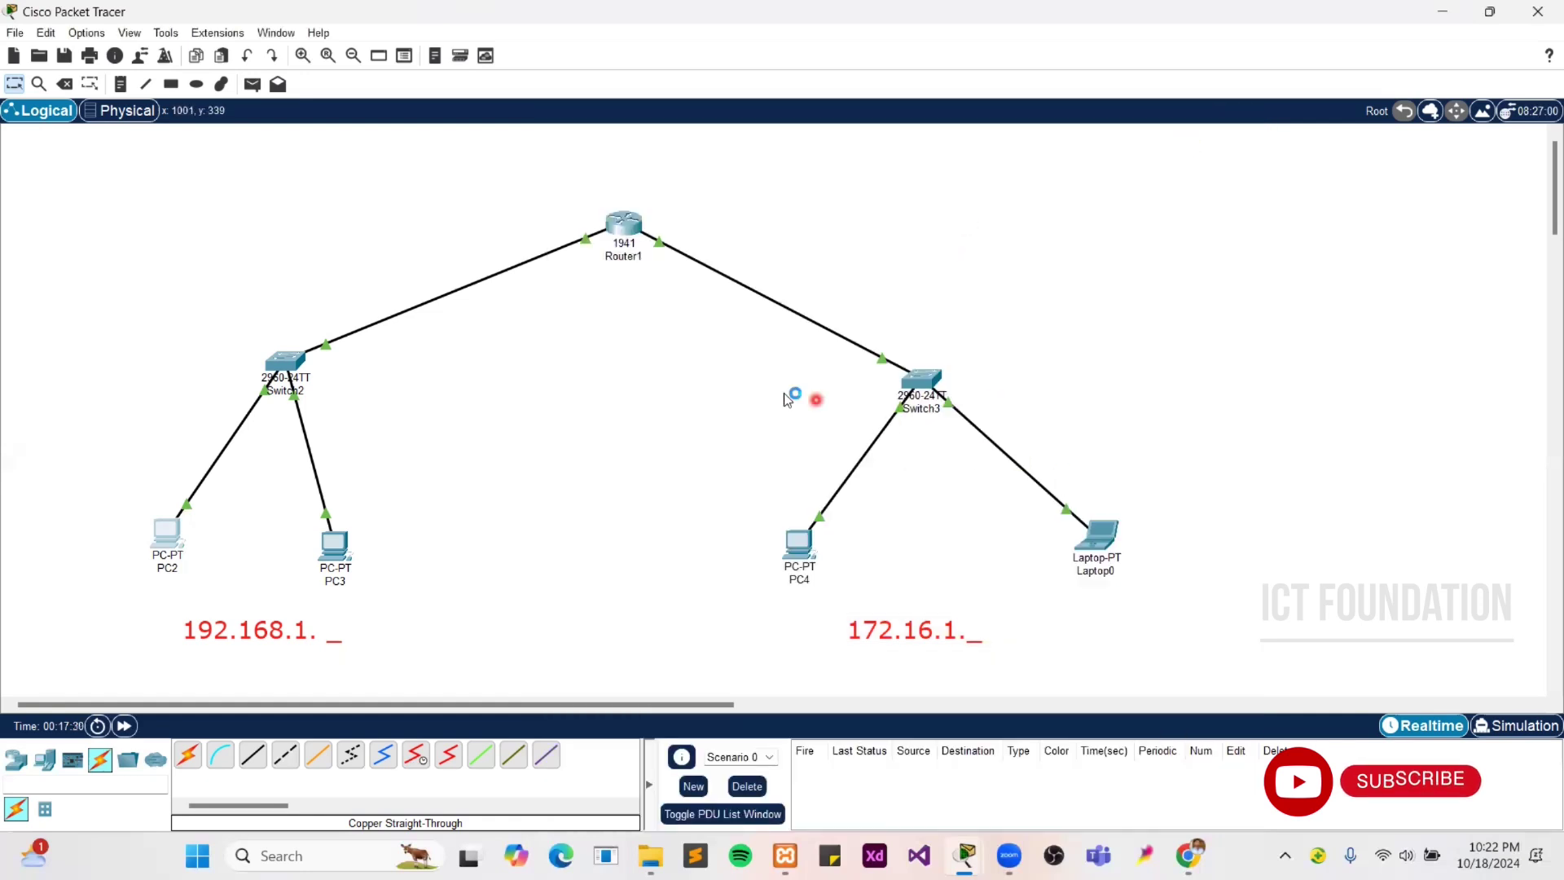
{"action": "left_click", "coordinate": [392, 287]}
{"action": "left_click", "coordinate": [352, 356]}
{"action": "left_click", "coordinate": [331, 336]}
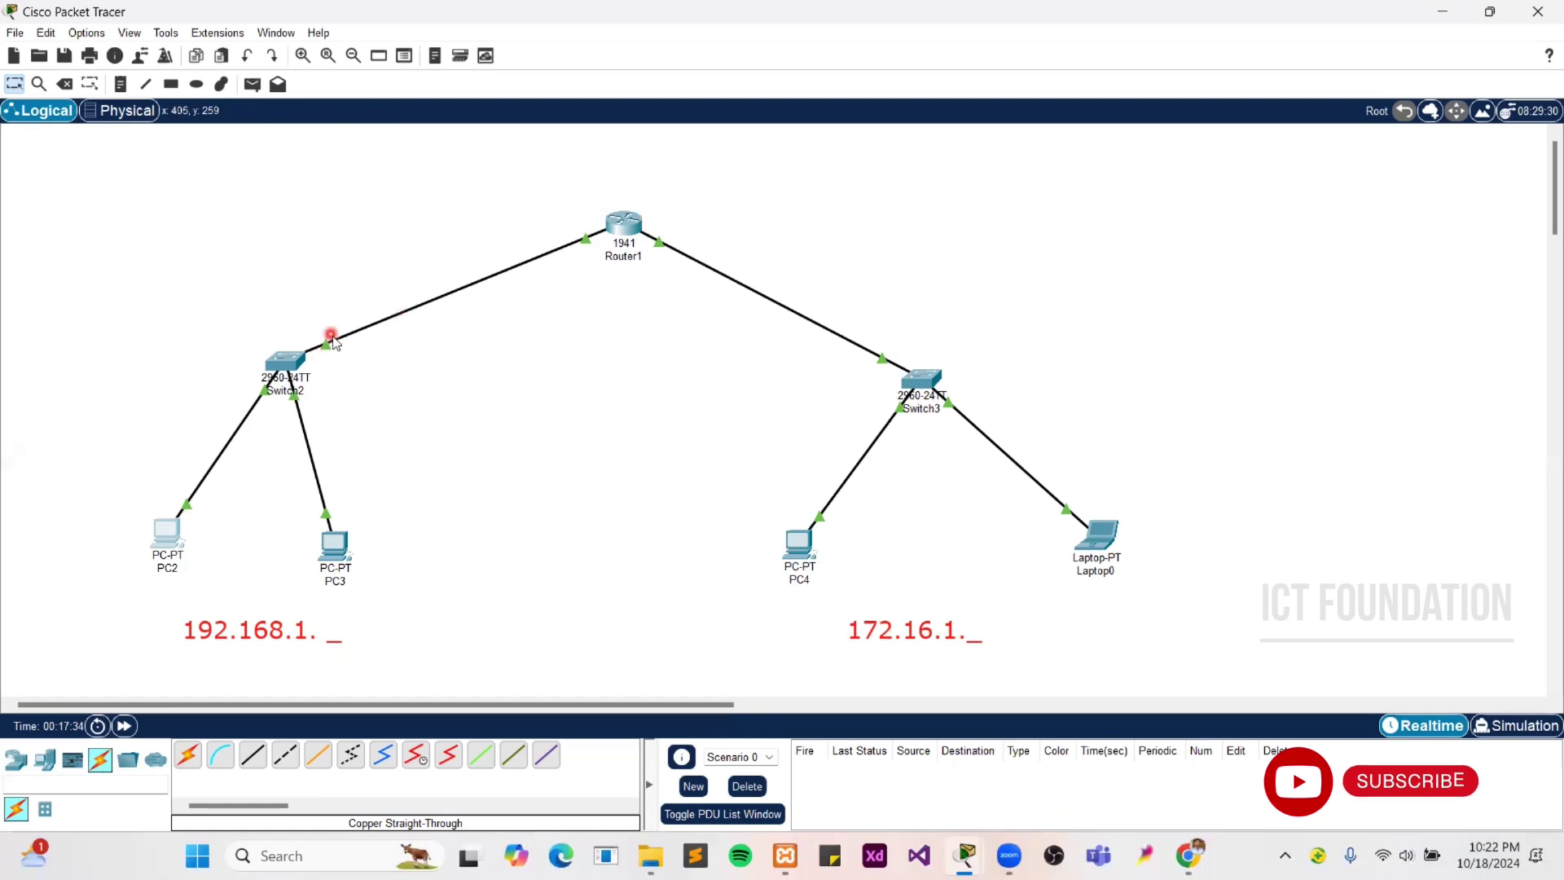
Step: Send a simple PDU from PC2 to Laptop0 to test communication between the two networks
{"action": "left_click", "coordinate": [254, 88]}
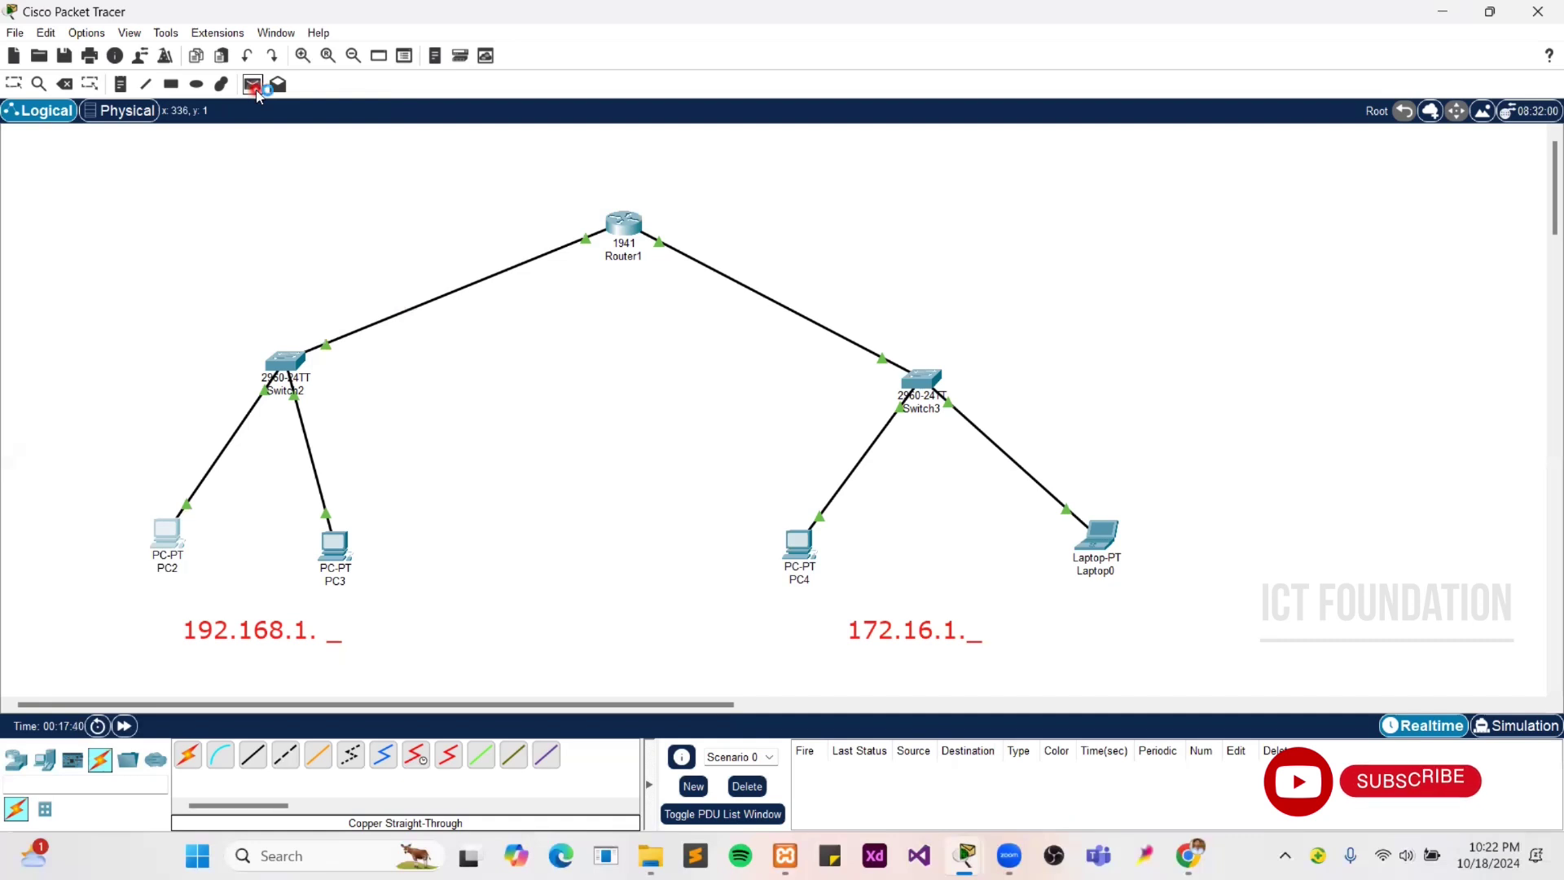
{"action": "left_click", "coordinate": [167, 537]}
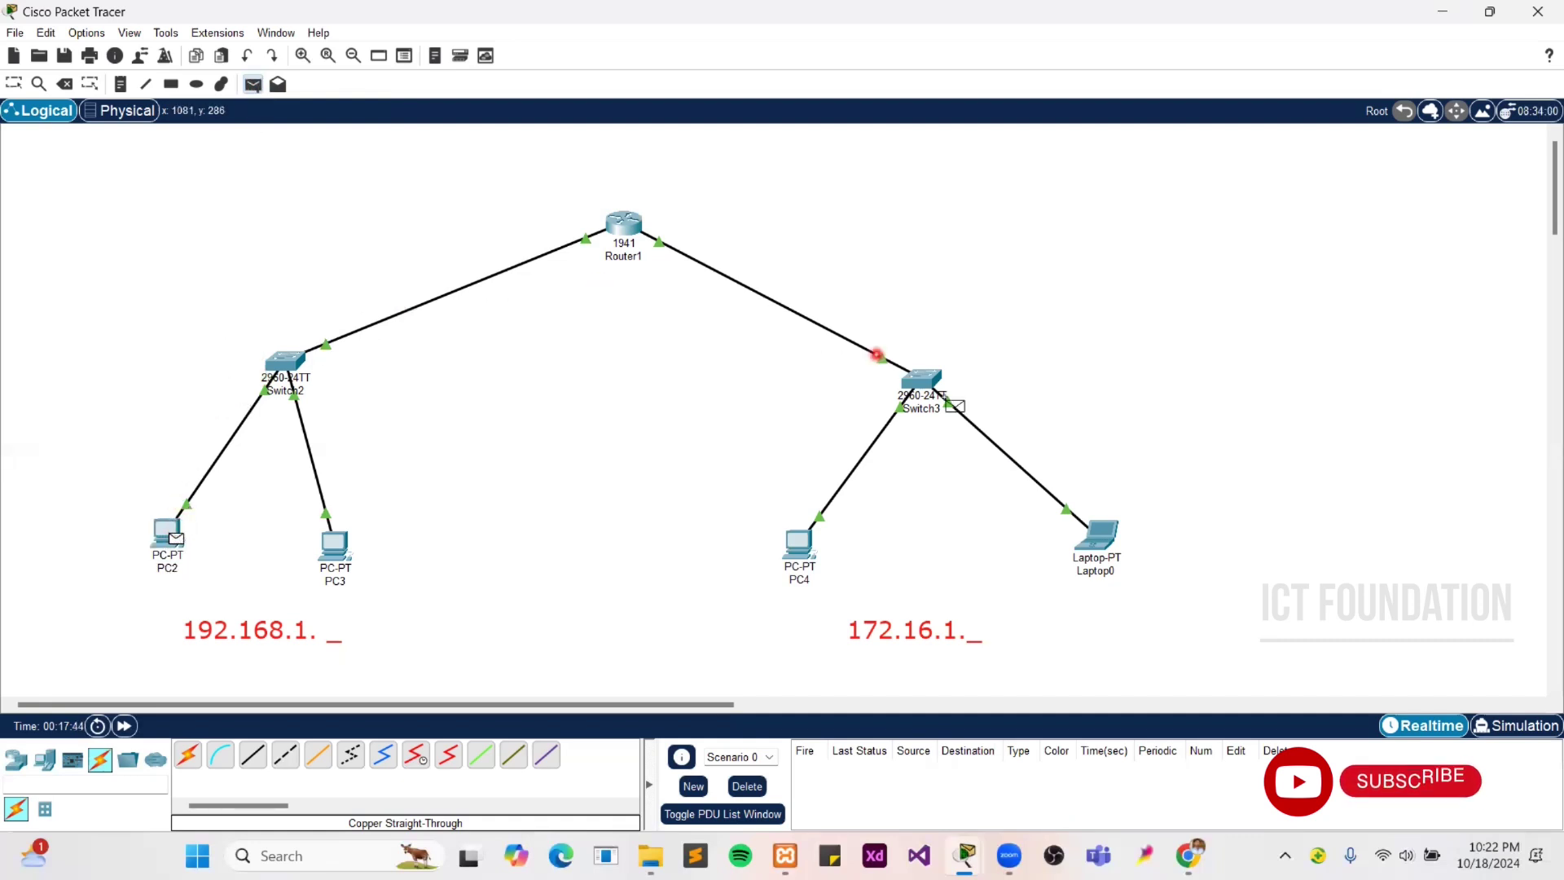
{"action": "left_click", "coordinate": [1106, 545]}
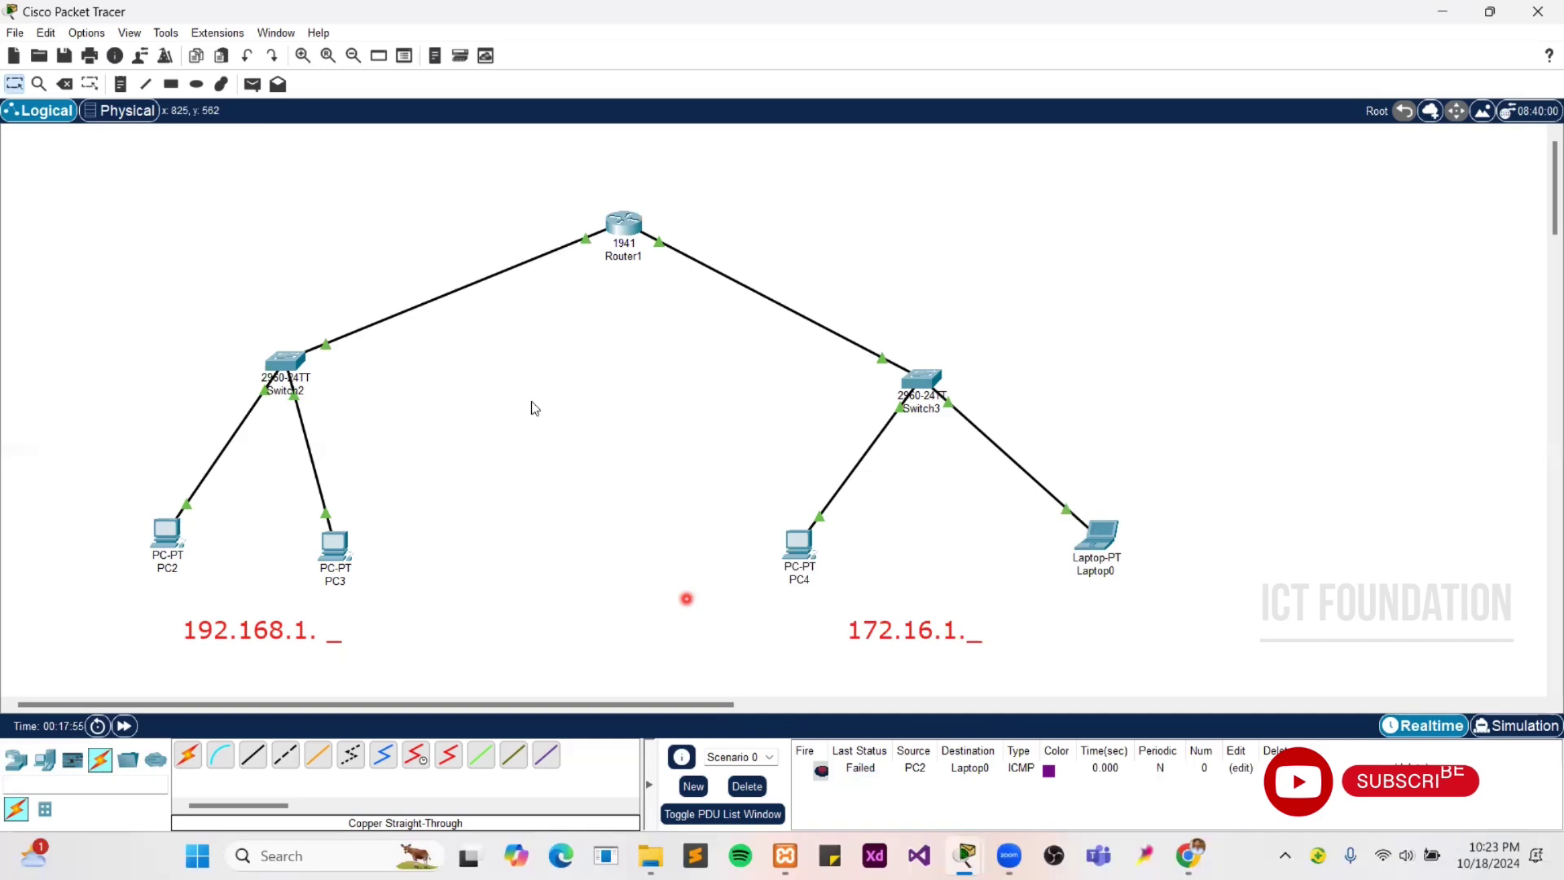
Step: Set PC2's IPv4 default gateway to 192.168.1.3 in its IP configuration
{"action": "left_click", "coordinate": [169, 539]}
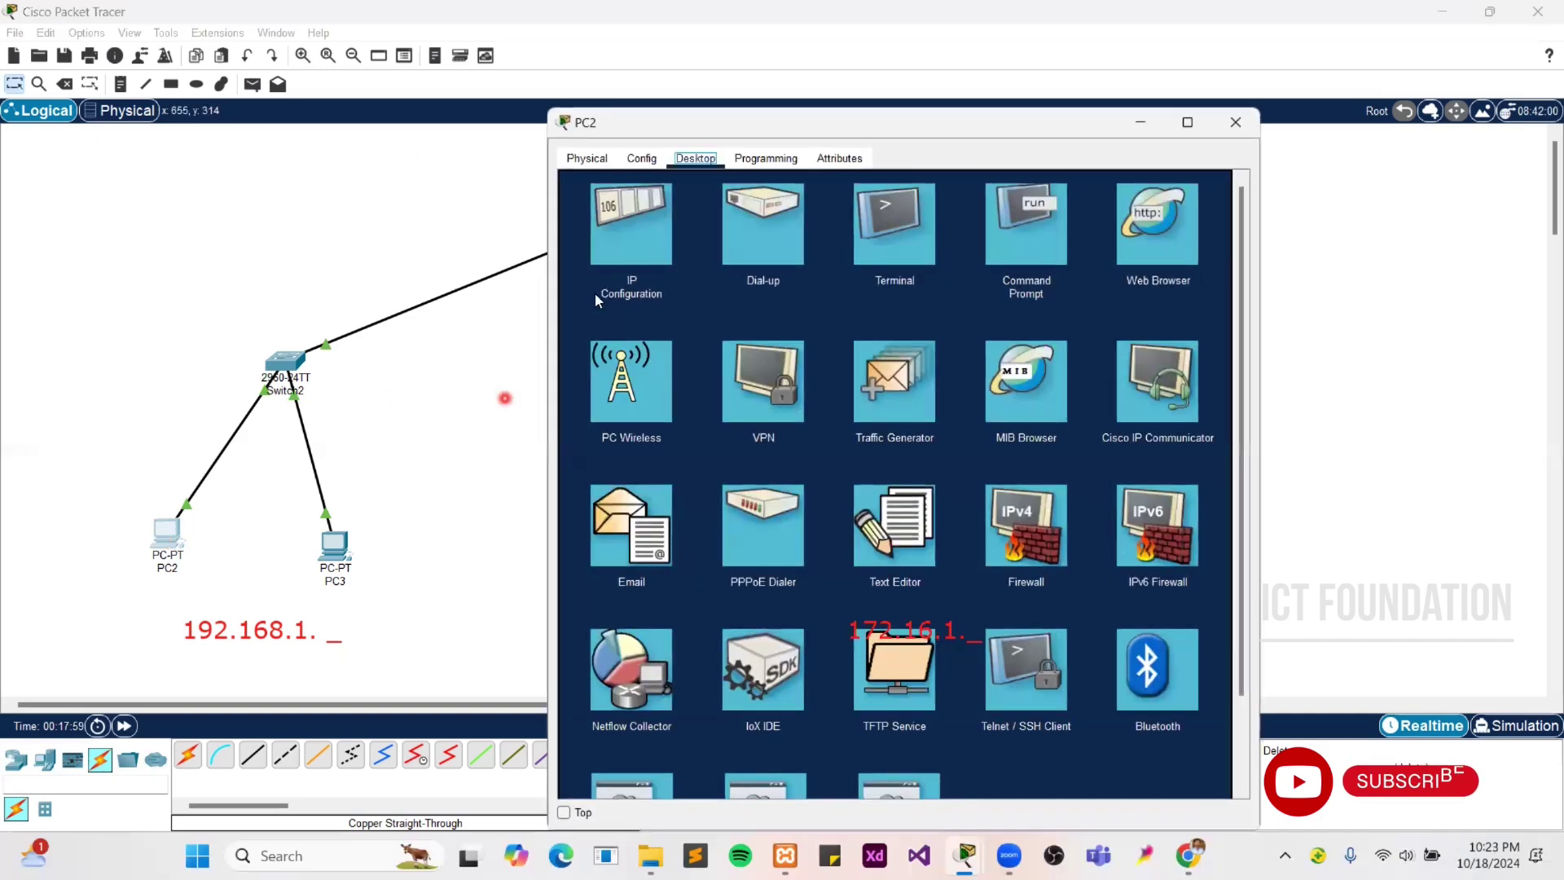
{"action": "left_click", "coordinate": [658, 237]}
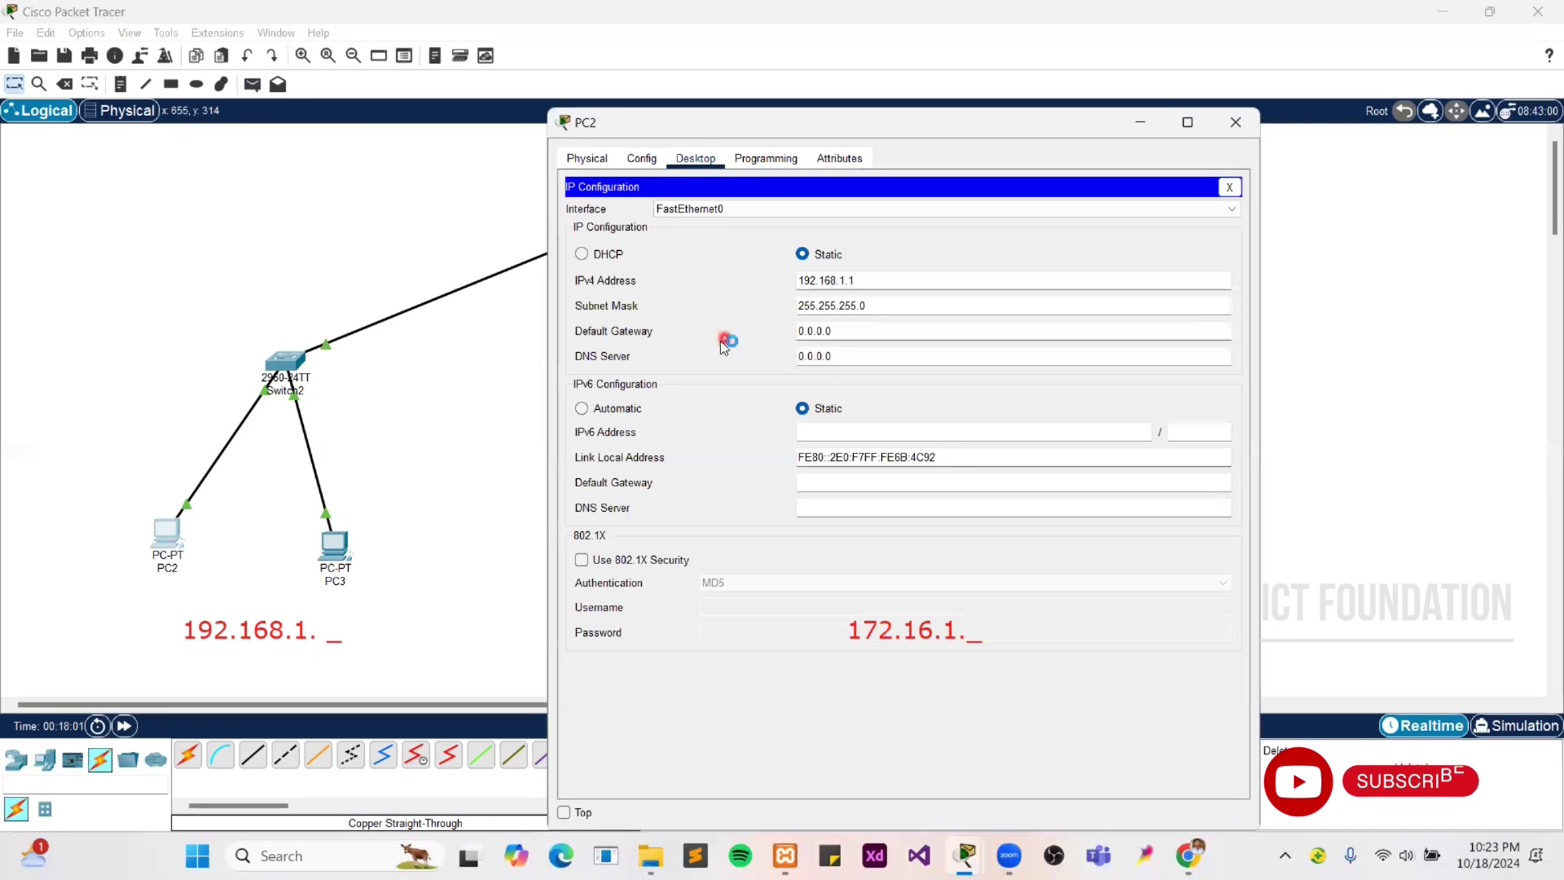
{"action": "left_click", "coordinate": [838, 334]}
{"action": "left_click_drag", "start_coordinate": [796, 334], "coordinate": [906, 338]}
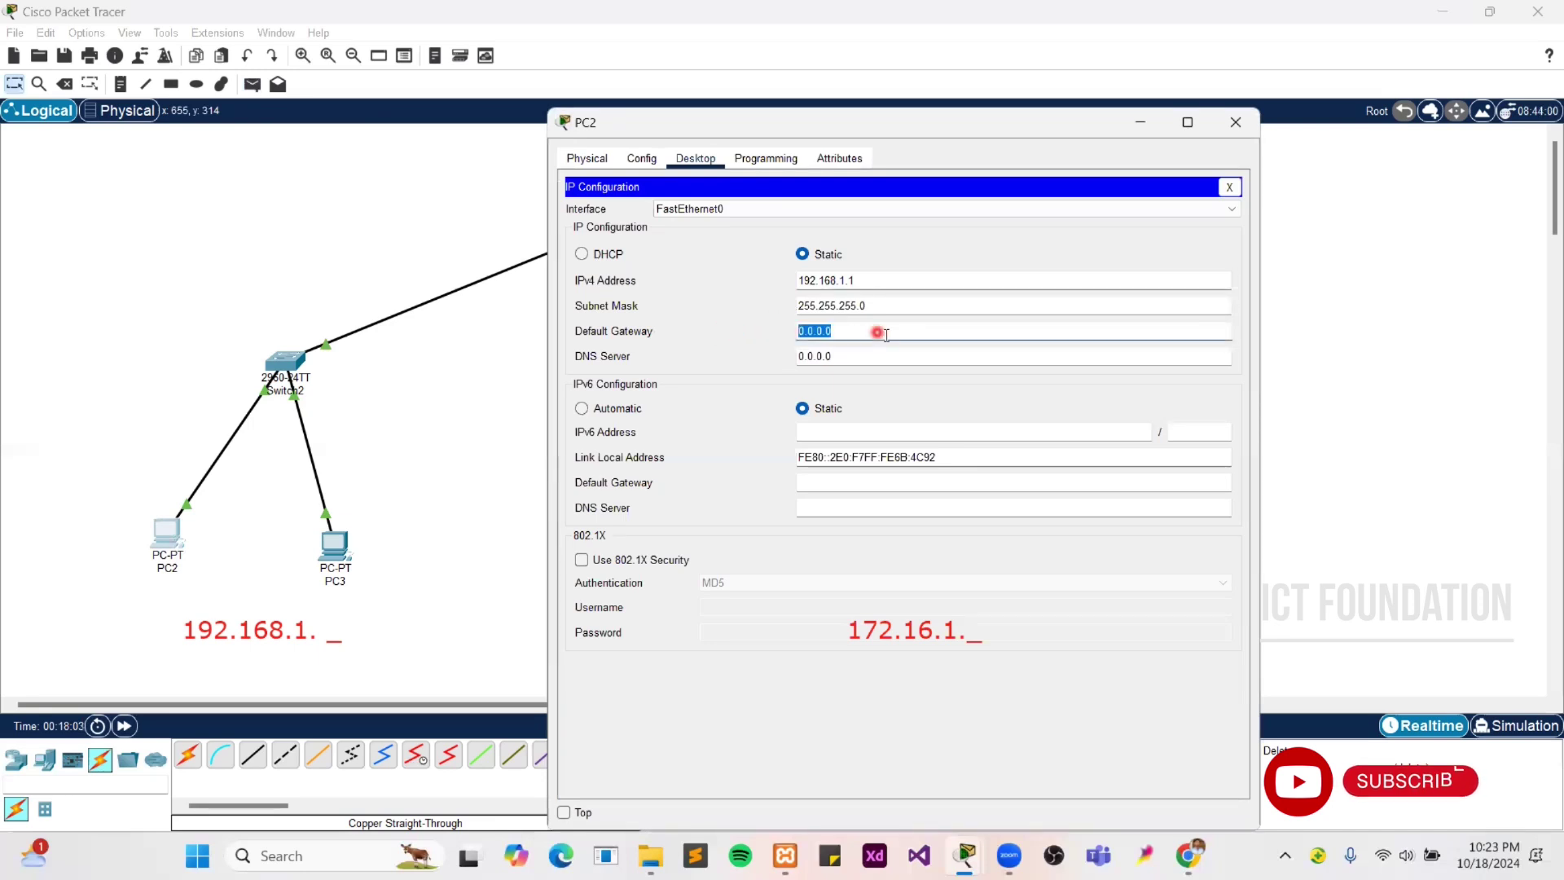
{"action": "type", "text": "192.168.1.3"}
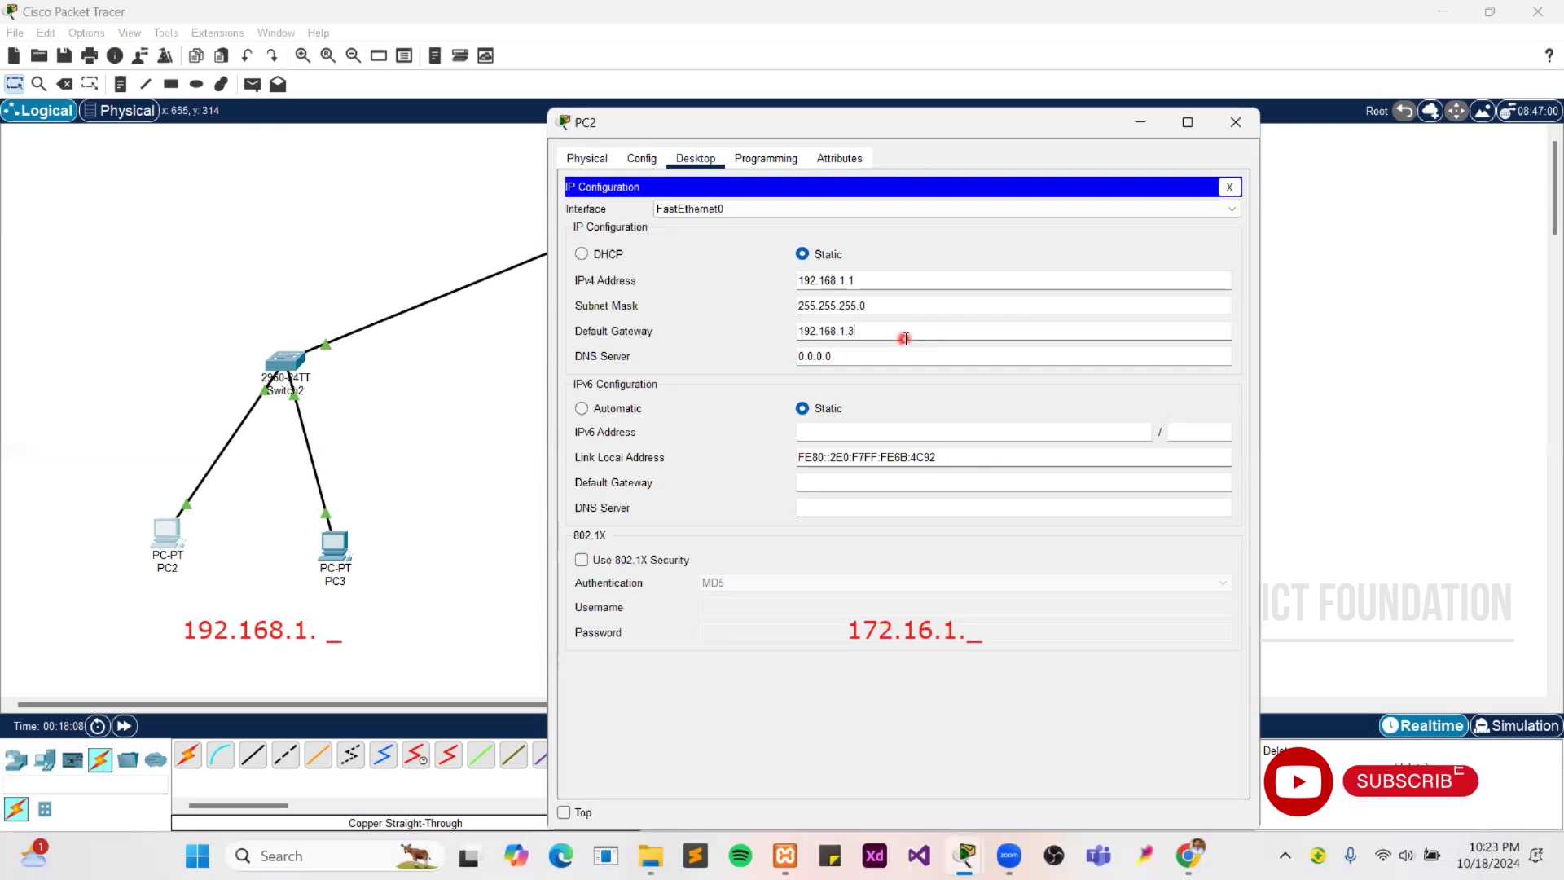
{"action": "left_click_drag", "start_coordinate": [887, 333], "coordinate": [743, 335]}
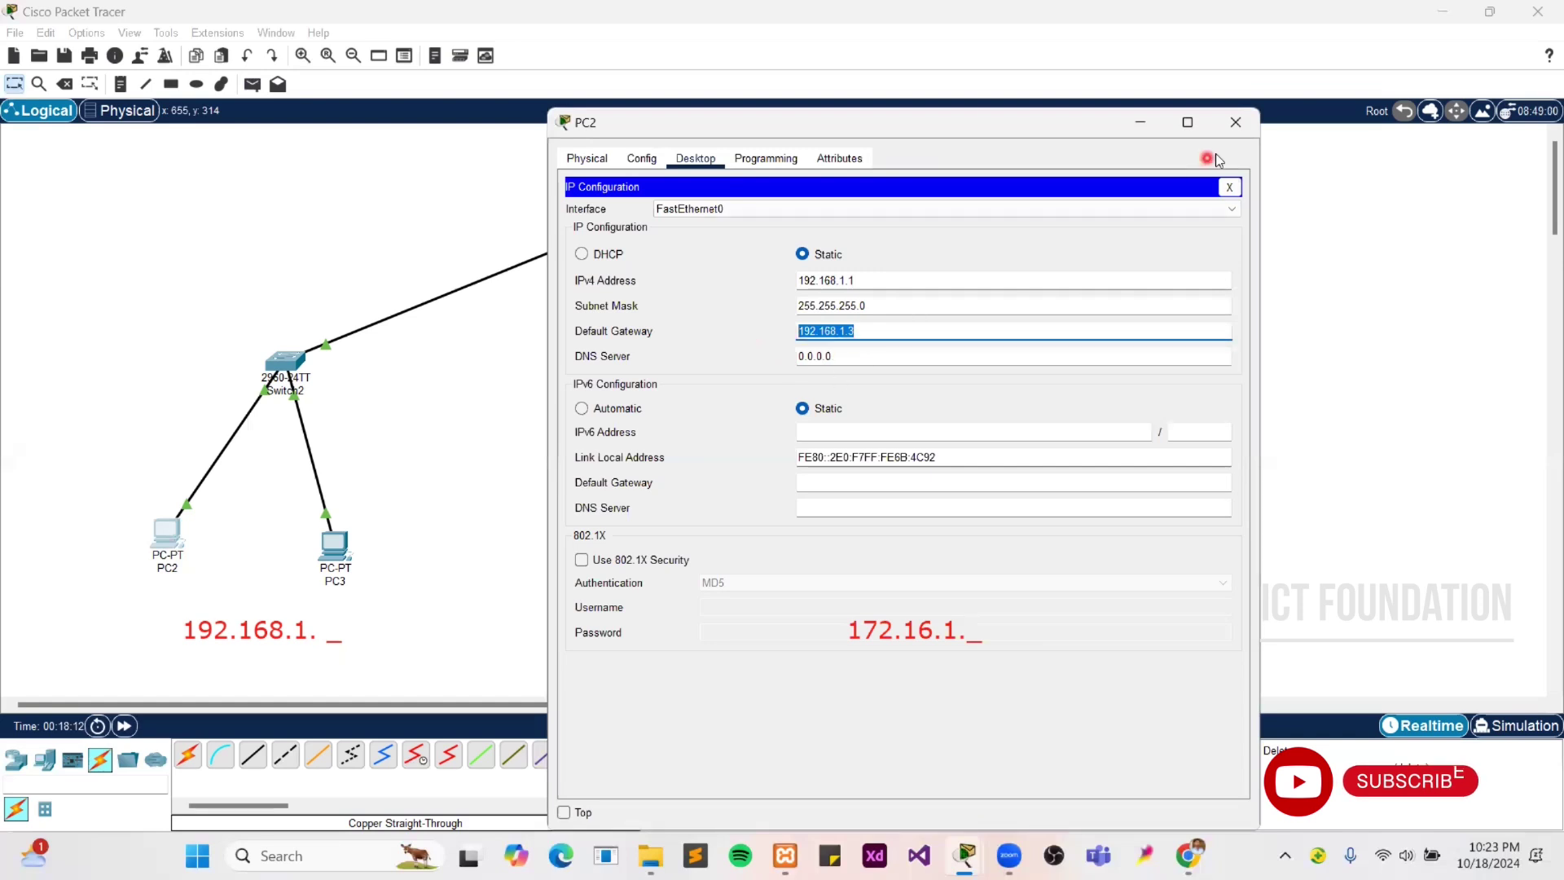
{"action": "left_click", "coordinate": [1248, 124]}
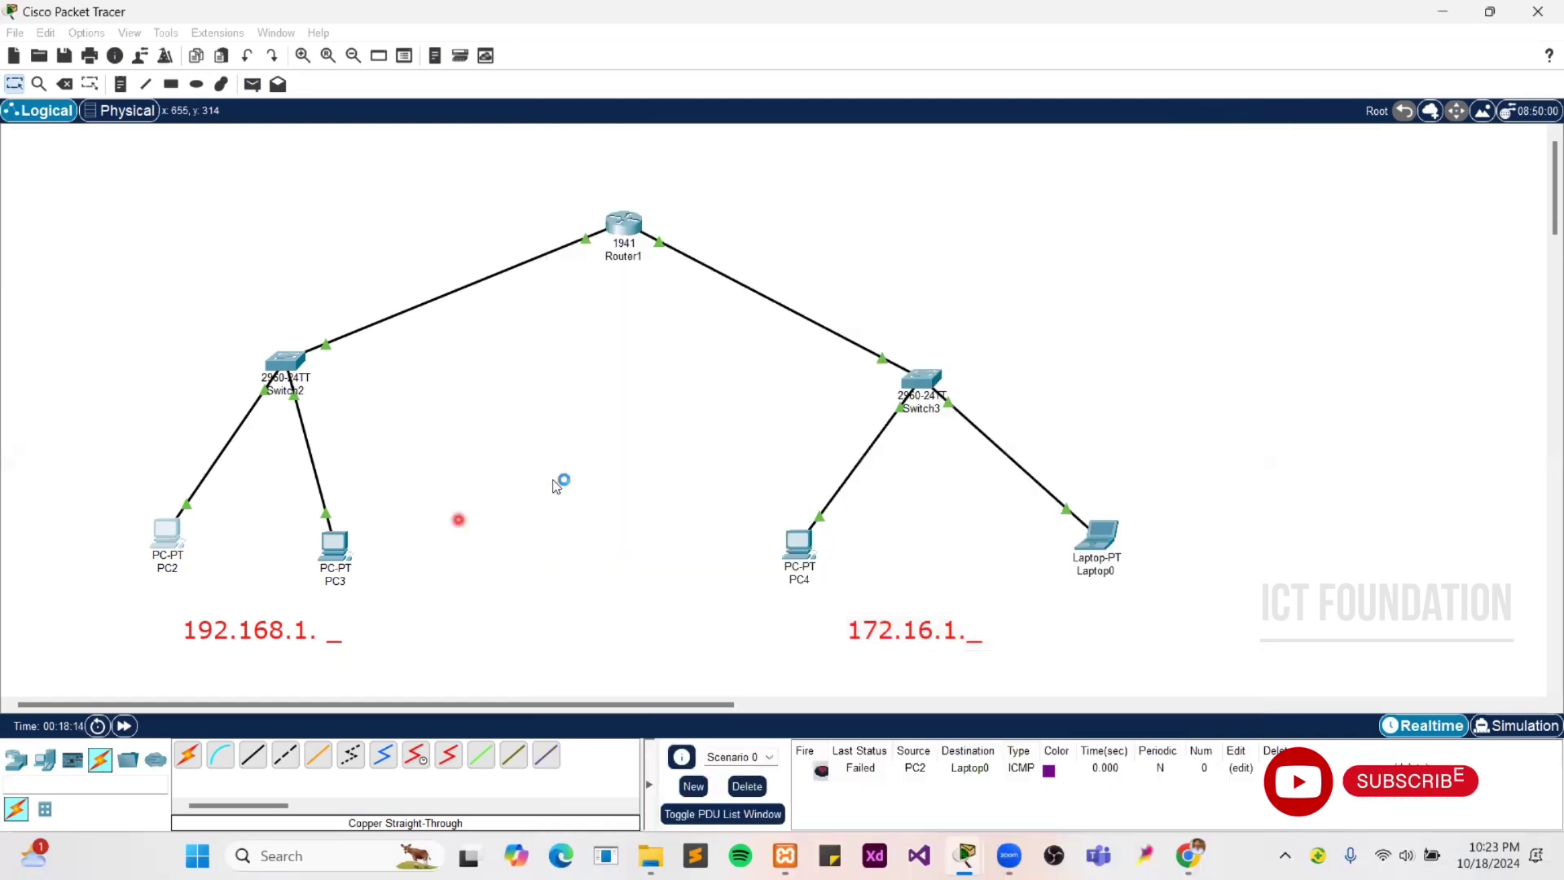
Step: Set PC3's IPv4 default gateway to 192.168.1.3 in its IP configuration
{"action": "left_click", "coordinate": [345, 556]}
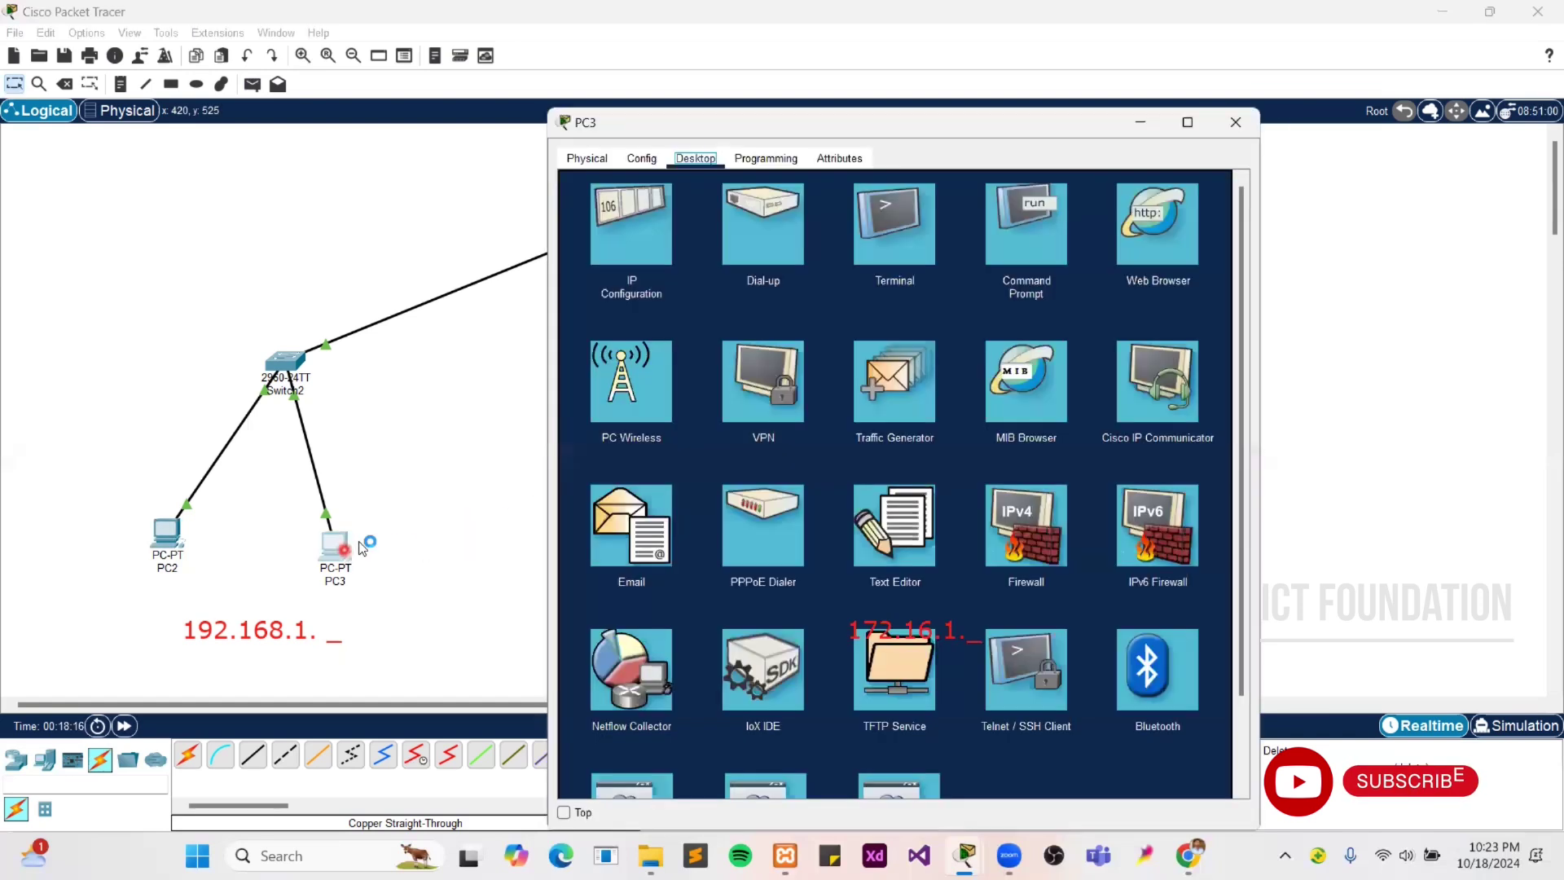
{"action": "left_click", "coordinate": [638, 259]}
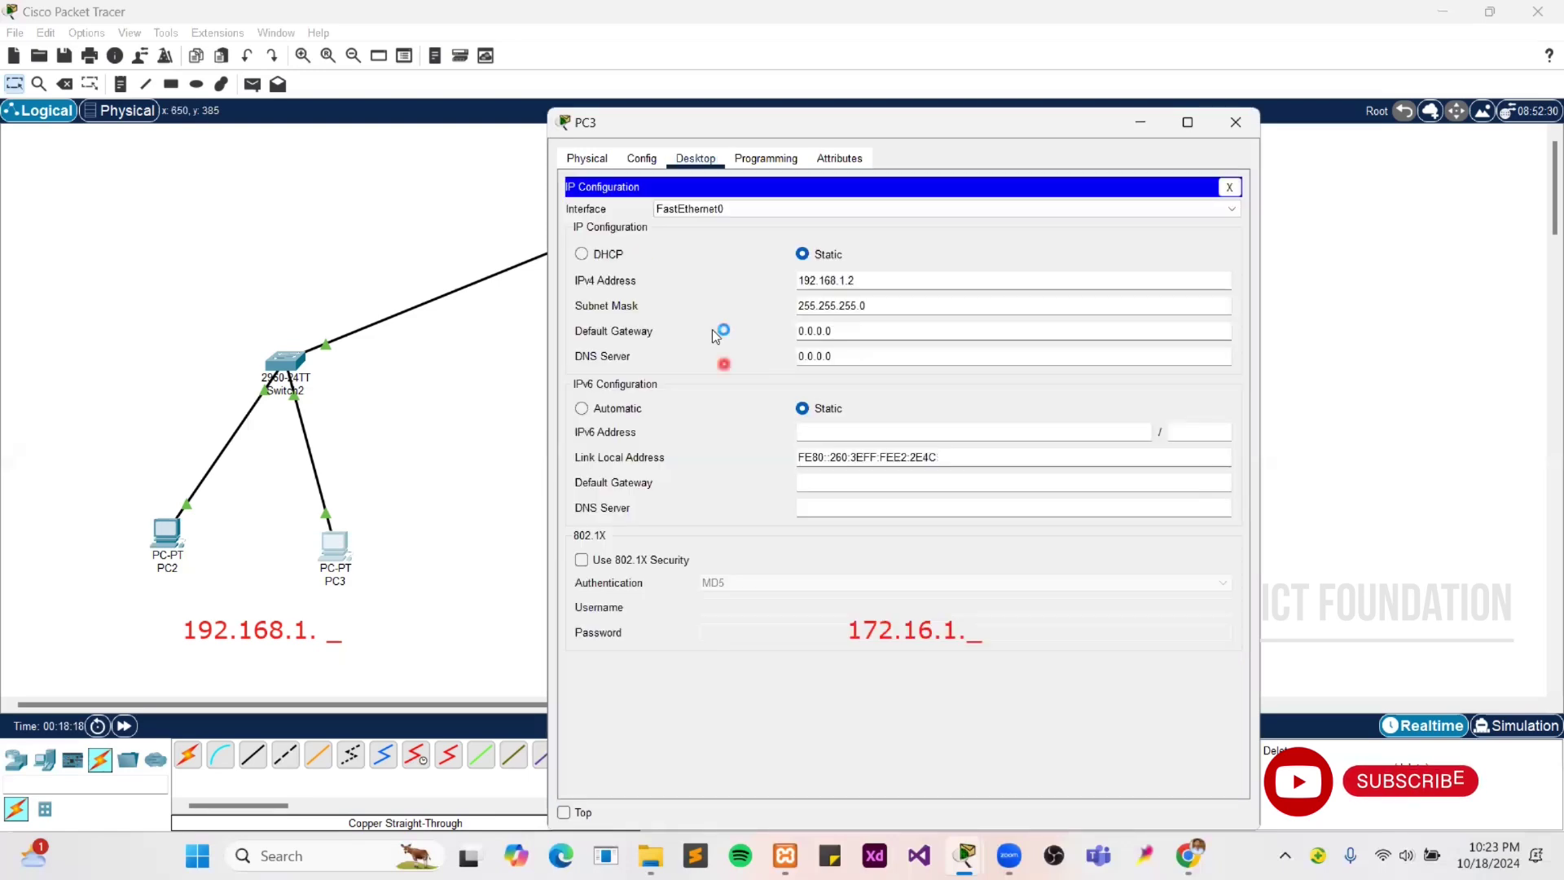
{"action": "key", "text": "Tab"}
{"action": "type", "text": "192.168.1.3"}
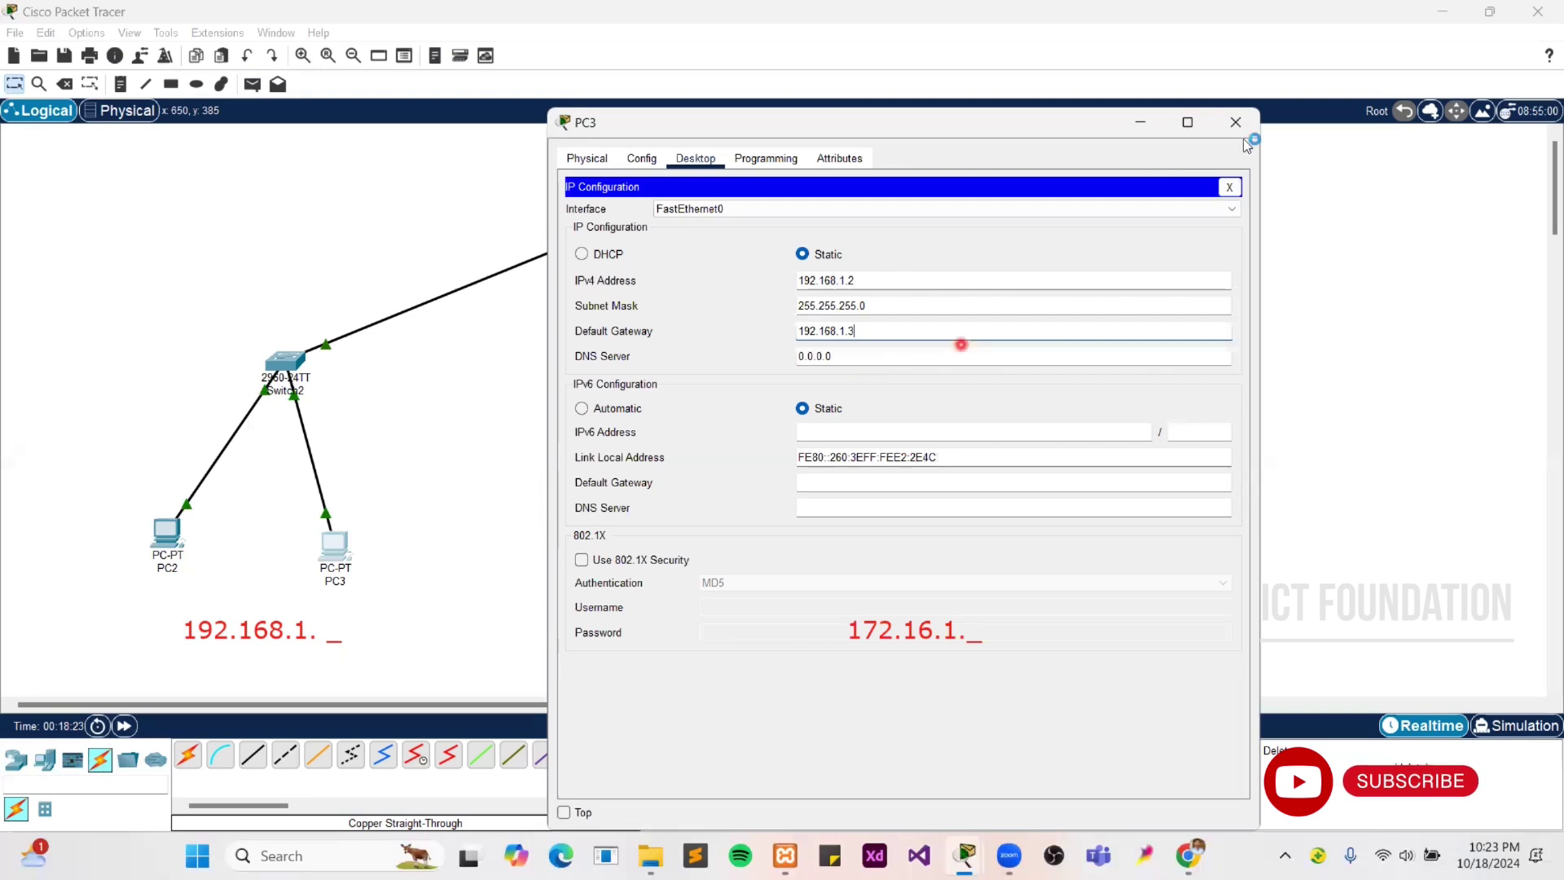
{"action": "left_click", "coordinate": [292, 438]}
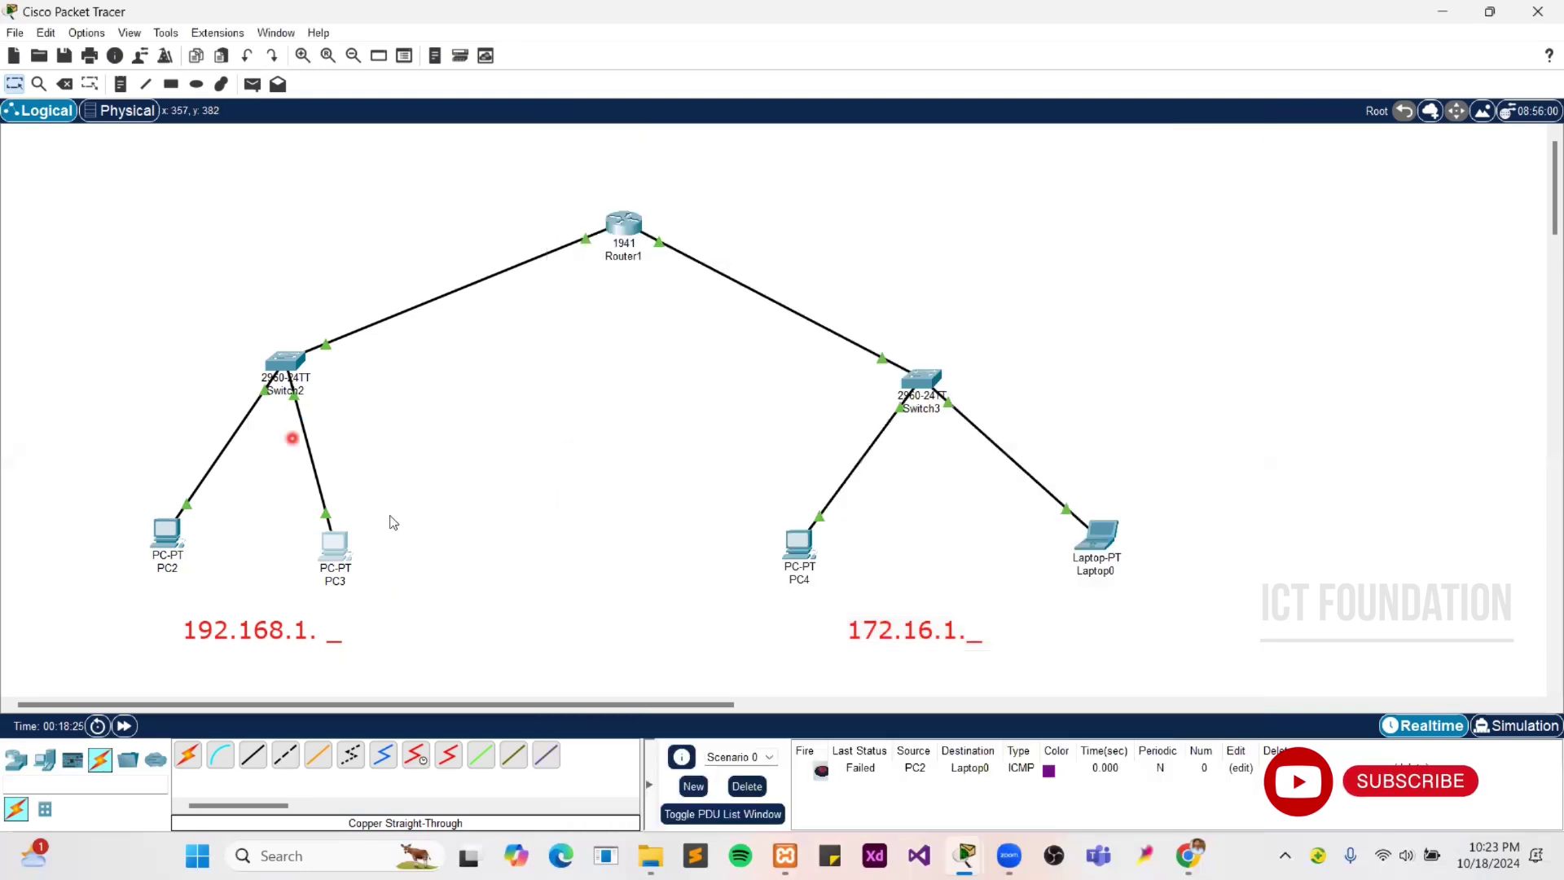
{"action": "left_click", "coordinate": [395, 493]}
{"action": "left_click", "coordinate": [164, 459]}
{"action": "left_click", "coordinate": [307, 500]}
{"action": "left_click", "coordinate": [901, 523]}
{"action": "left_click", "coordinate": [856, 391]}
{"action": "left_click", "coordinate": [779, 433]}
{"action": "left_click", "coordinate": [863, 489]}
{"action": "left_click", "coordinate": [610, 234]}
{"action": "left_click", "coordinate": [657, 243]}
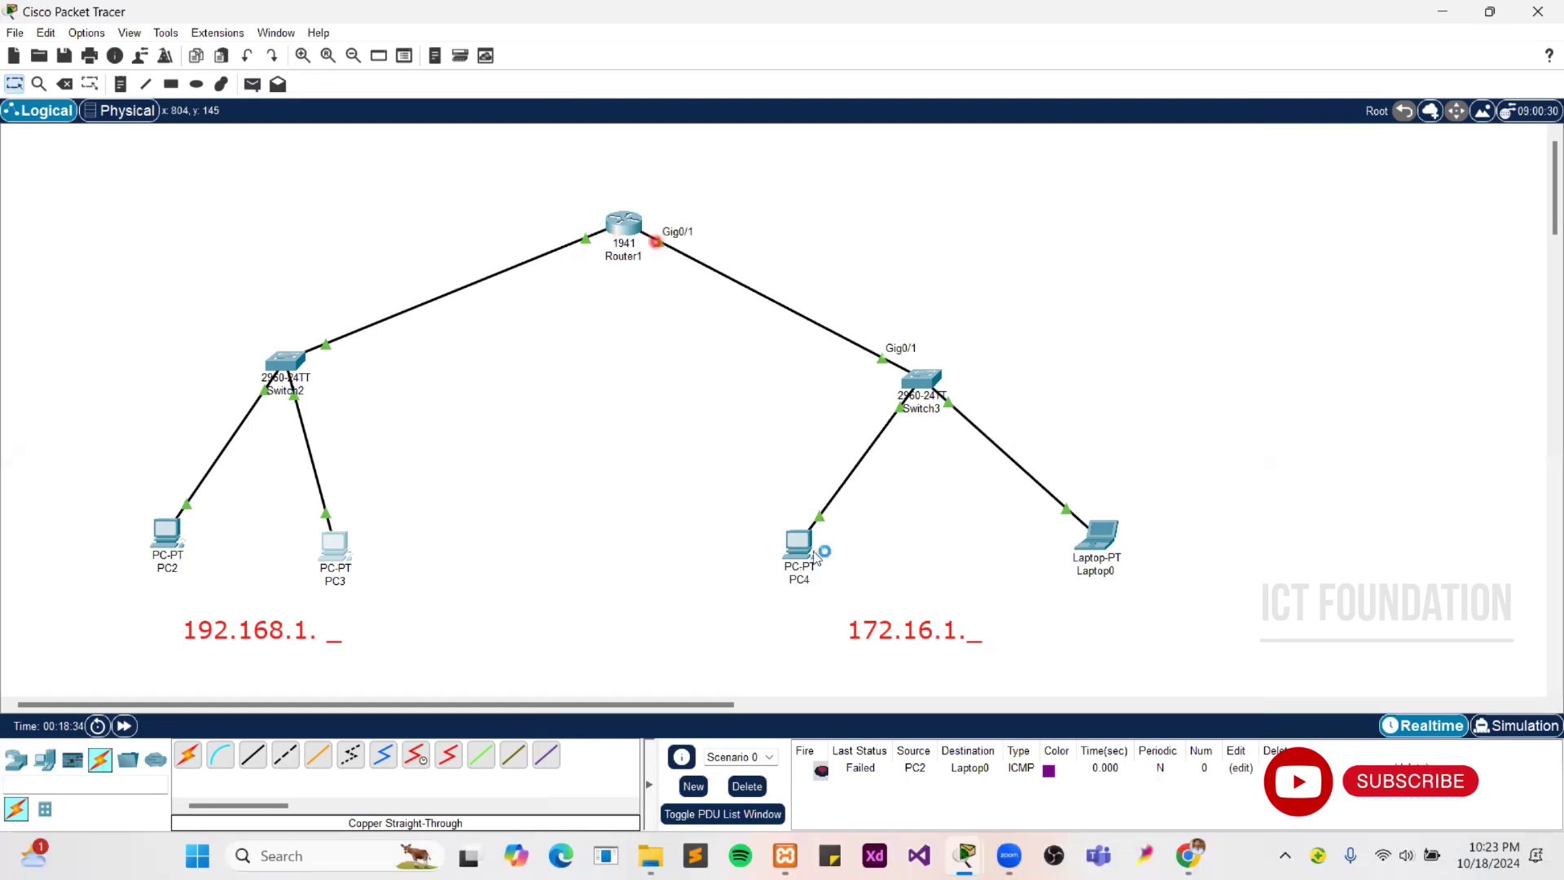
Step: Set PC4's IPv4 default gateway to 172.16.1.3 in its IP configuration
{"action": "left_click", "coordinate": [803, 578]}
{"action": "left_click", "coordinate": [809, 545]}
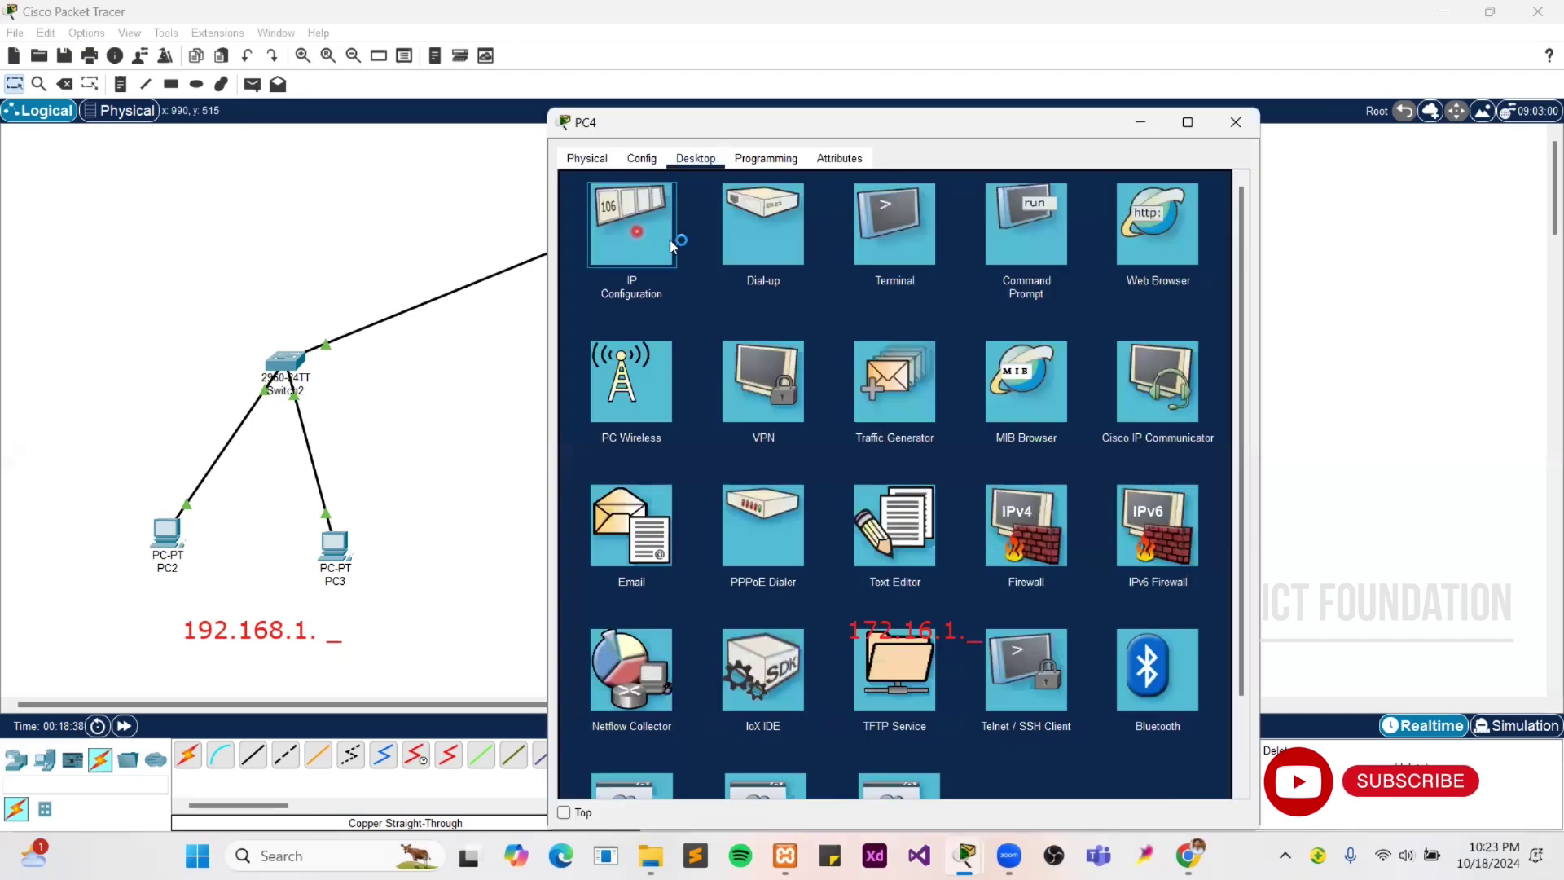
{"action": "left_click", "coordinate": [670, 240]}
{"action": "left_click", "coordinate": [811, 285]}
{"action": "left_click_drag", "start_coordinate": [852, 331], "coordinate": [763, 330]}
{"action": "type", "text": "172"}
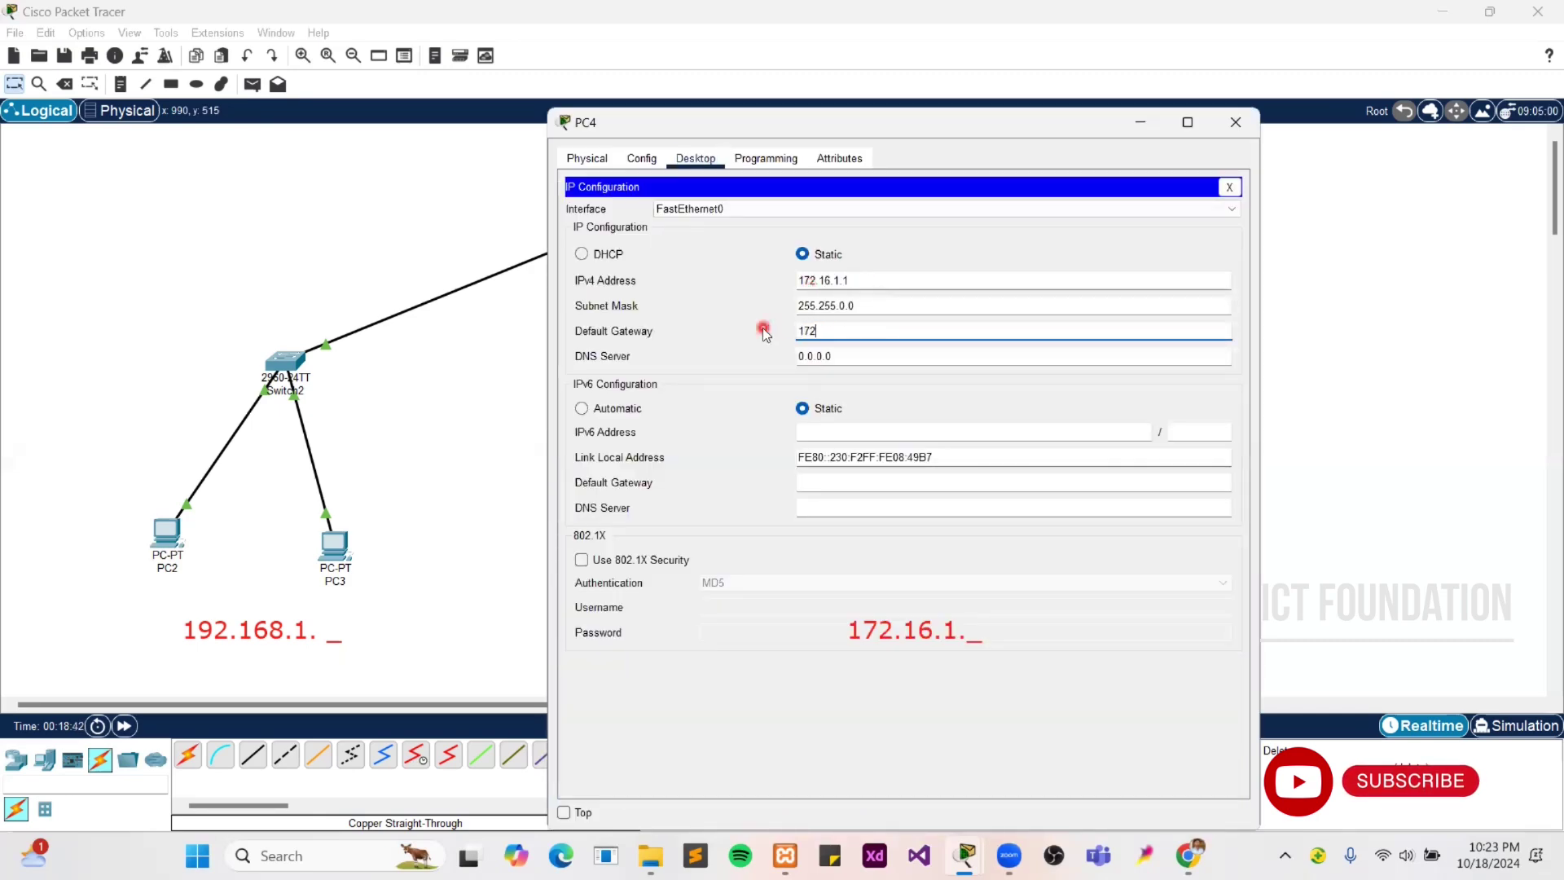
{"action": "type", "text": ".16.1.3"}
{"action": "left_click_drag", "start_coordinate": [870, 330], "coordinate": [715, 342]}
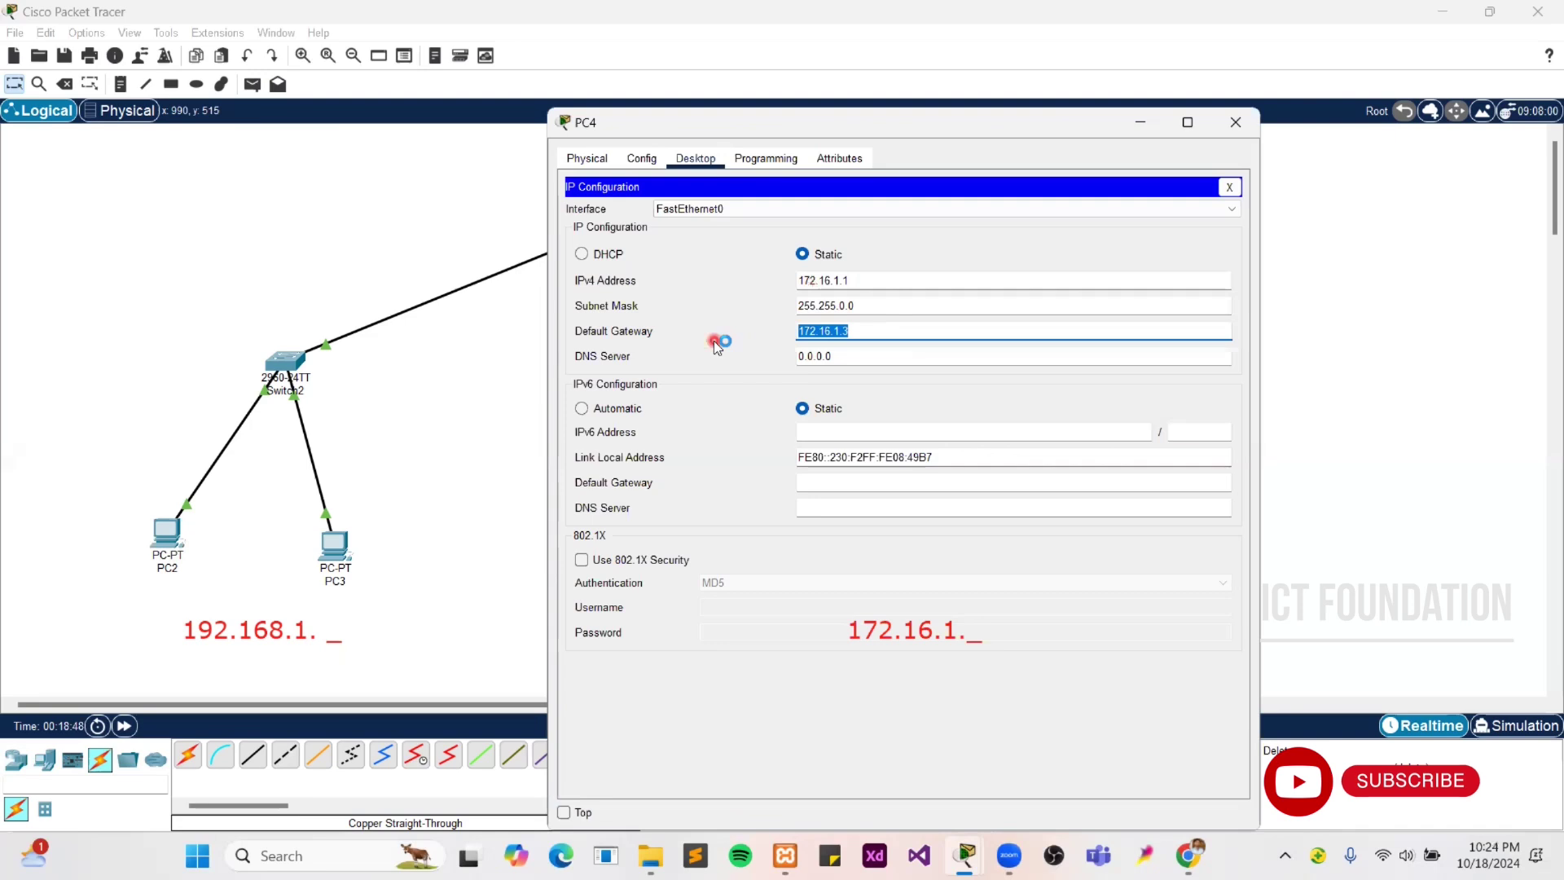
{"action": "left_click", "coordinate": [1235, 122]}
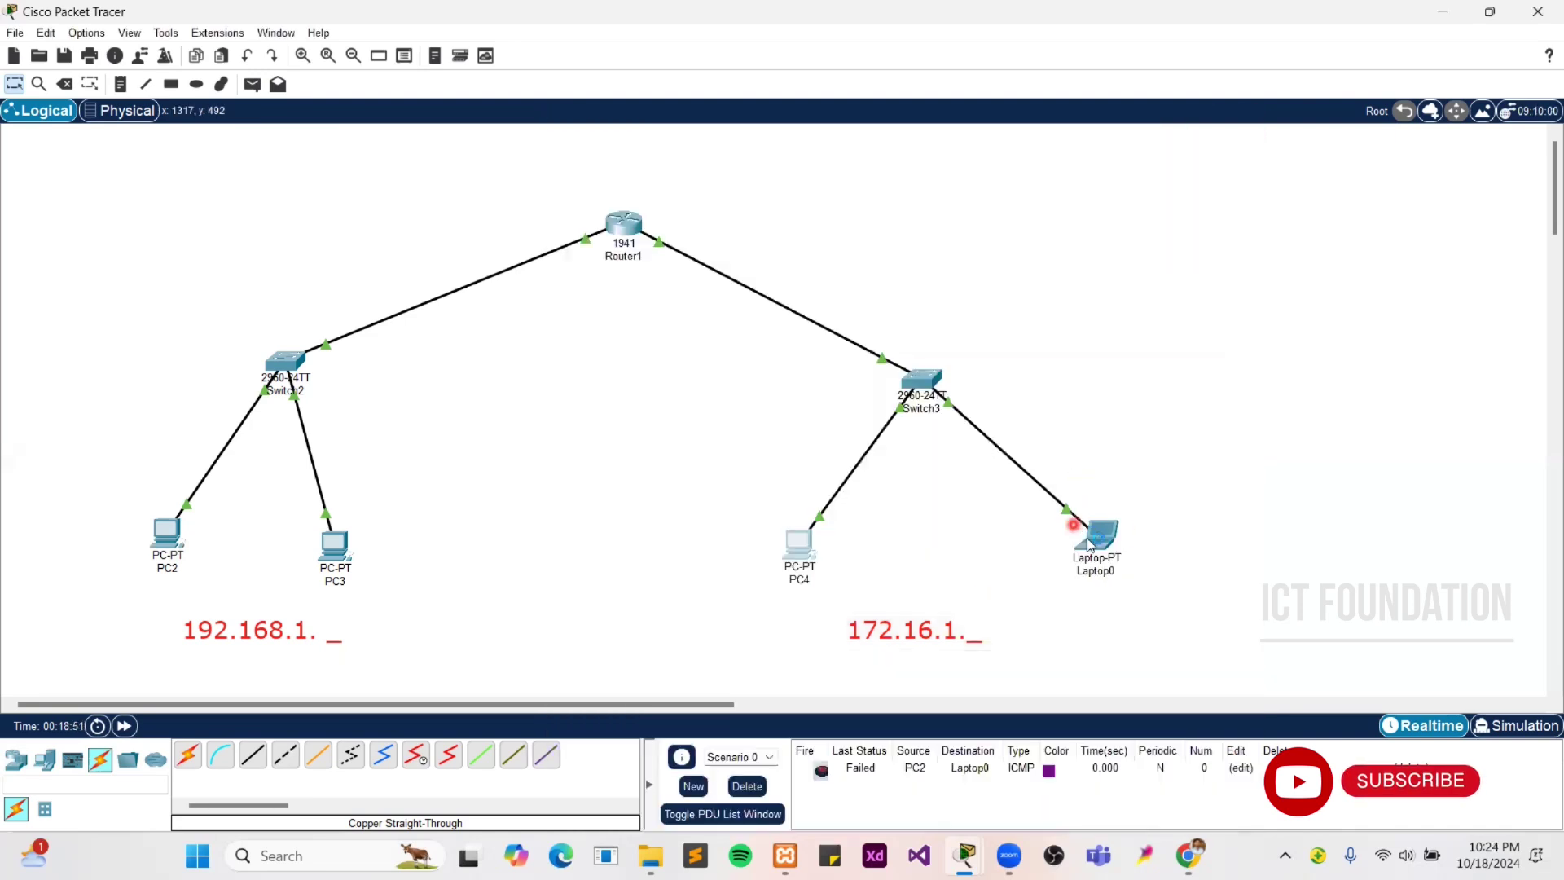
Step: Set Laptop0's IPv4 default gateway to 172.16.1.3 in its IP configuration
{"action": "left_click", "coordinate": [1095, 544]}
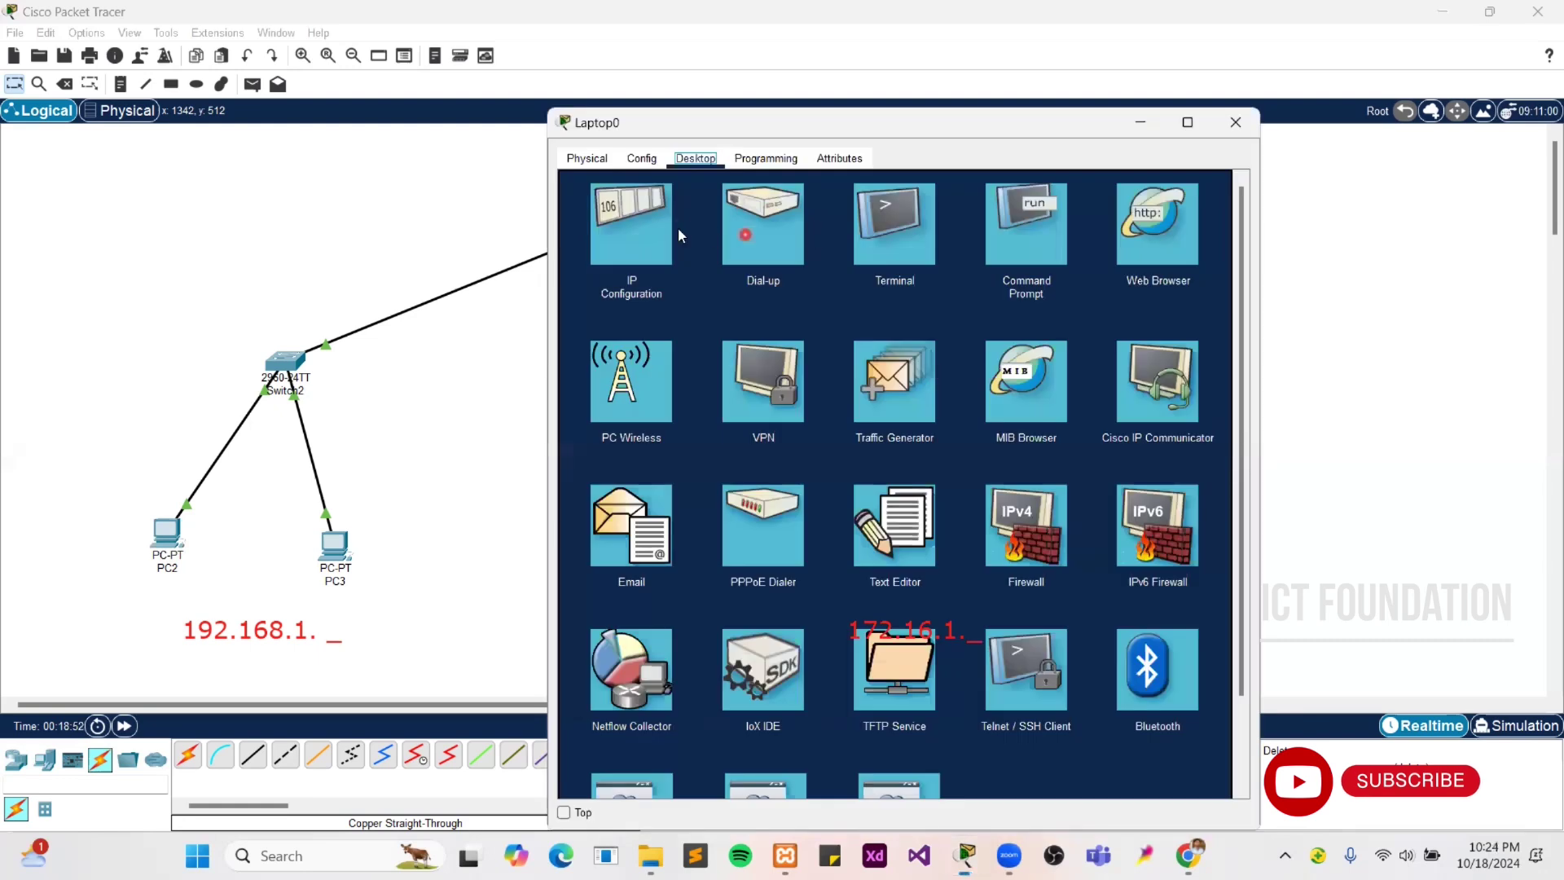
{"action": "left_click", "coordinate": [644, 232]}
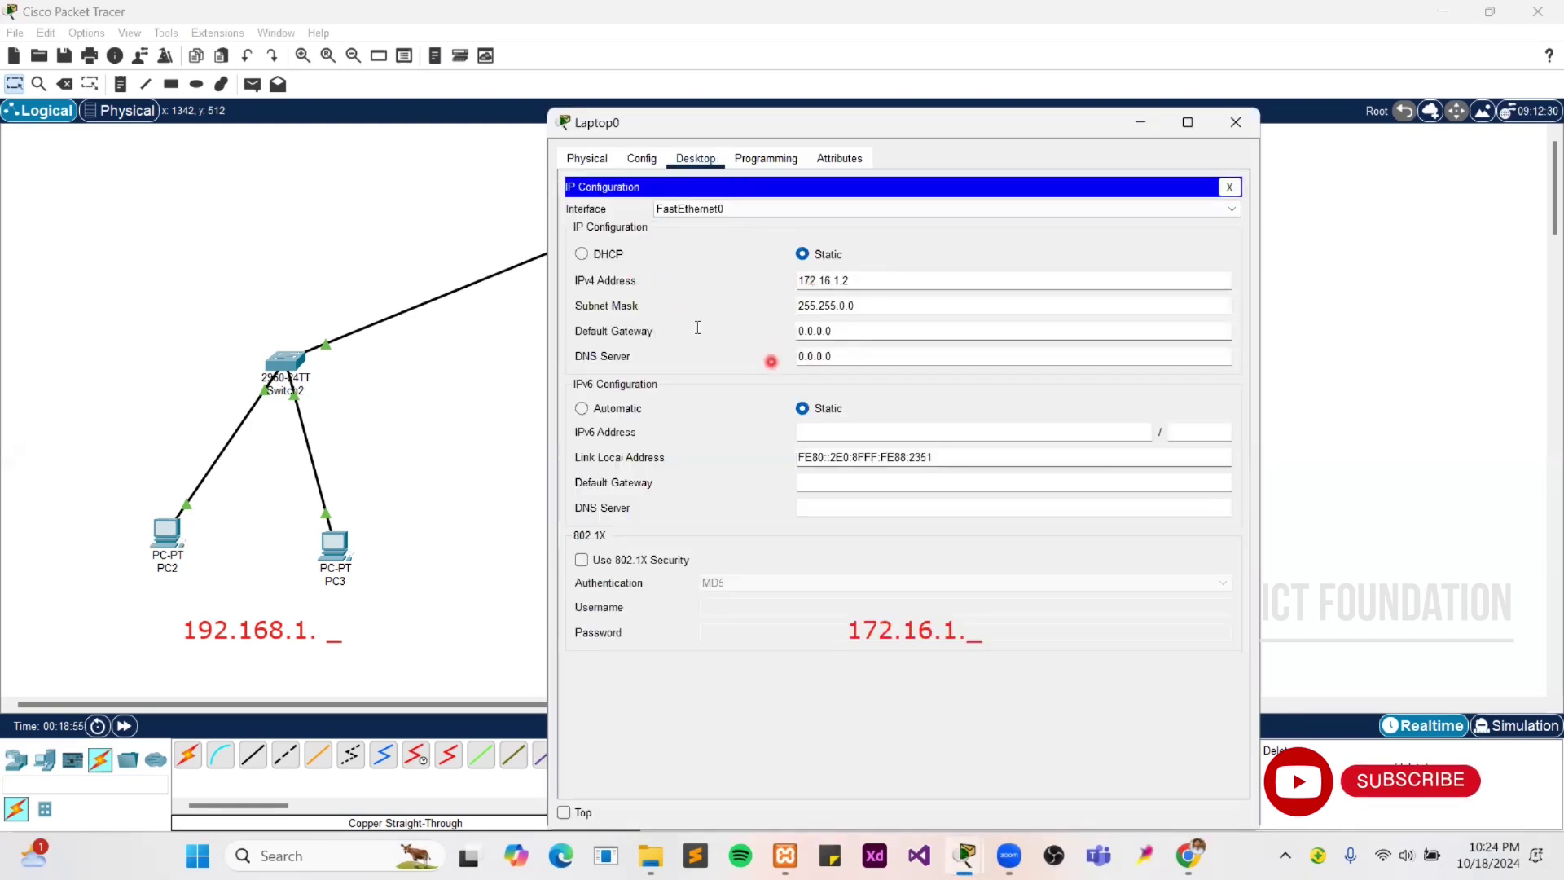
{"action": "key", "text": "Tab"}
{"action": "type", "text": "172.16.1.3"}
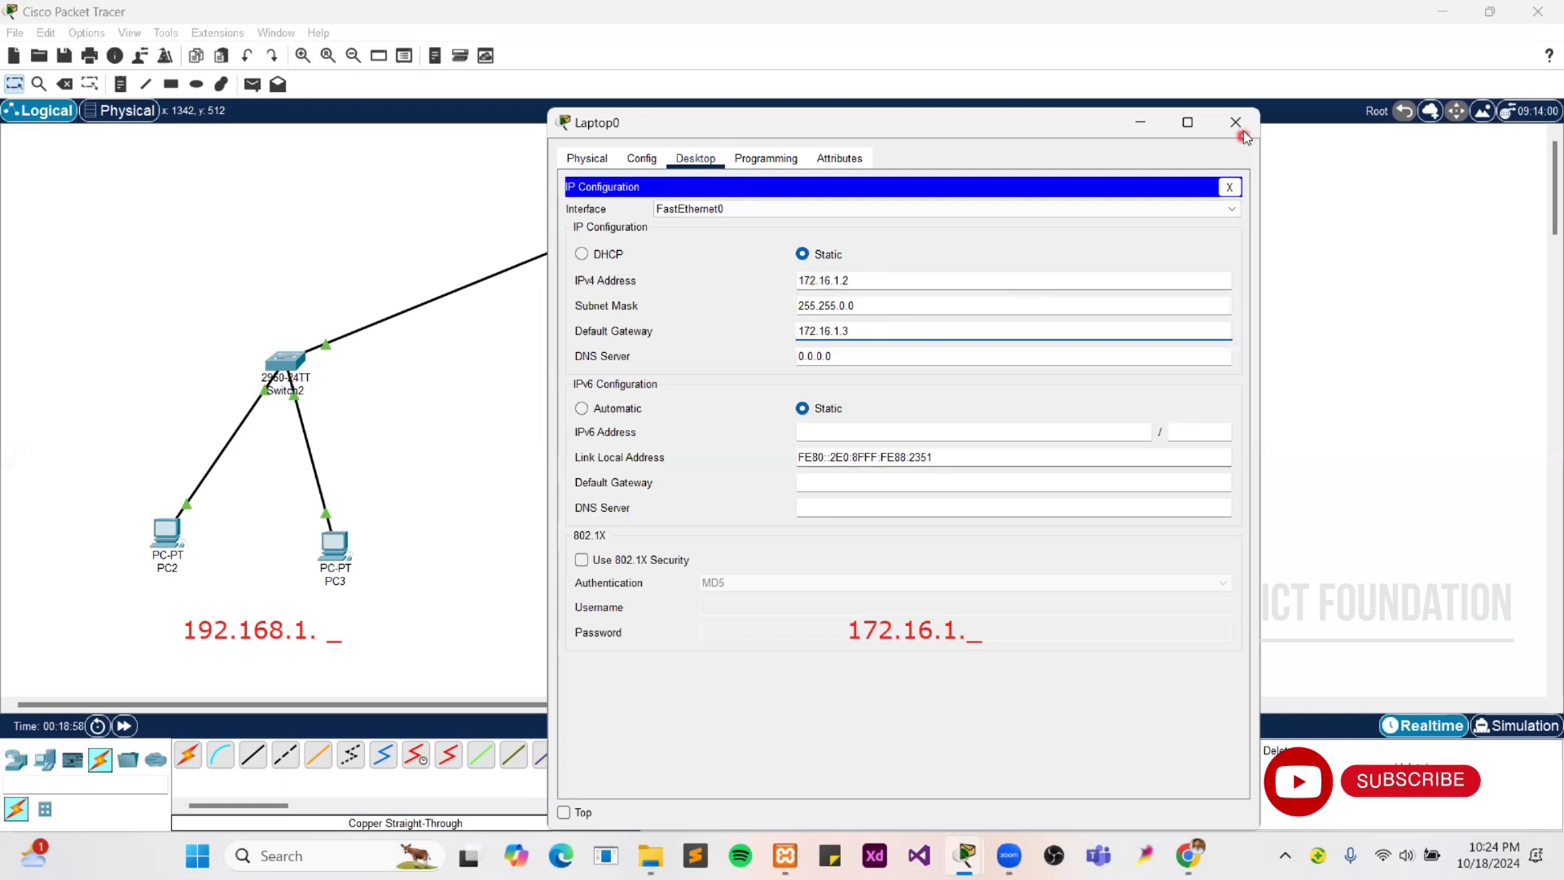
{"action": "left_click", "coordinate": [1234, 123]}
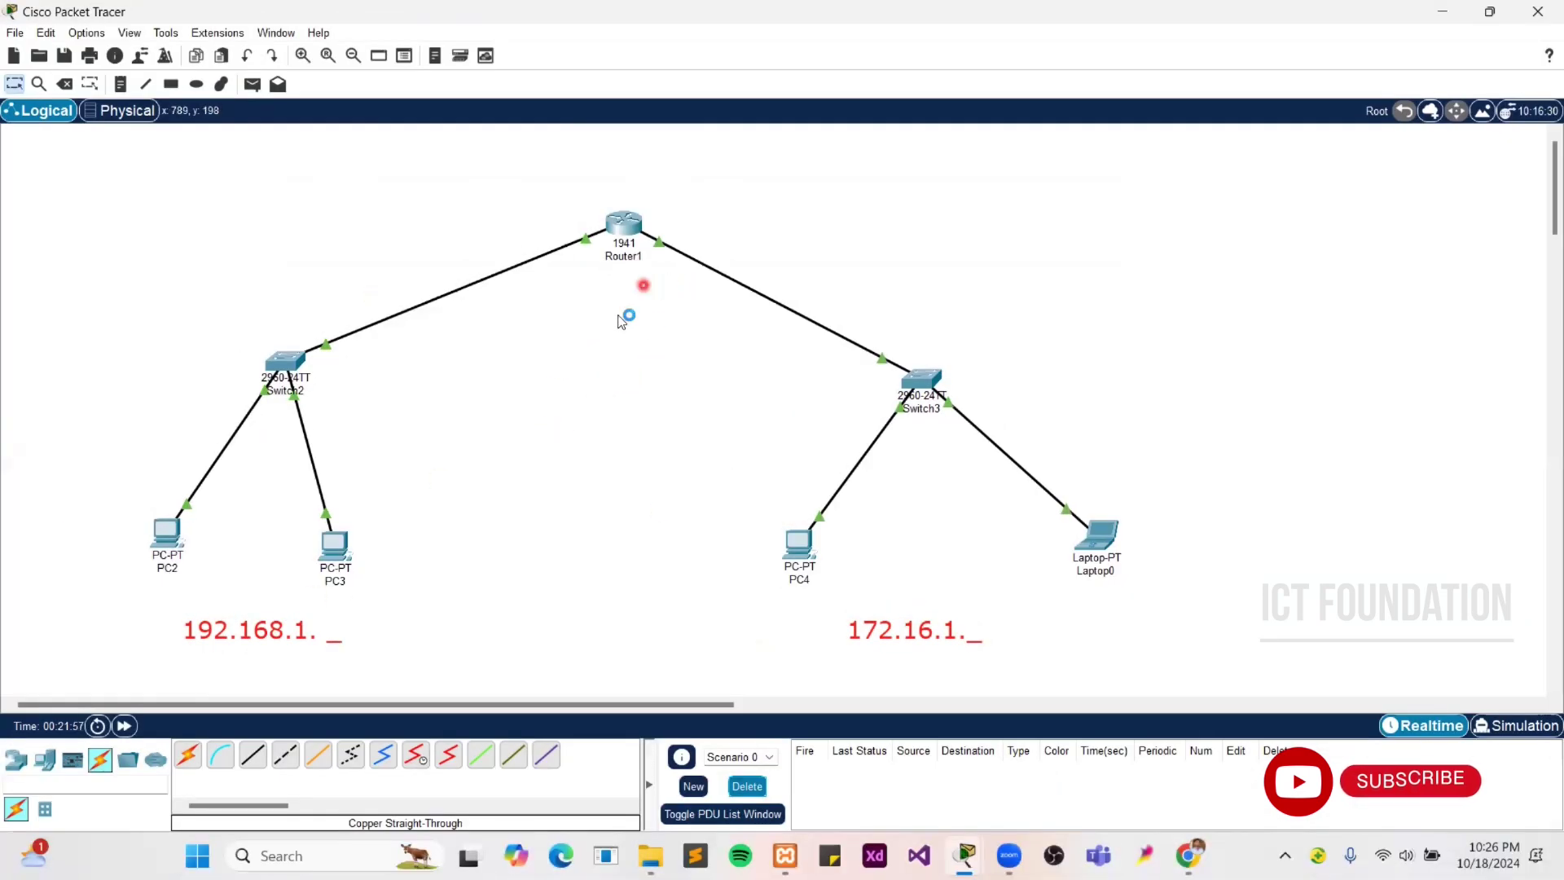
Step: Send a simple PDU from PC2 to Laptop0 and check its delivery status
{"action": "left_click", "coordinate": [254, 89]}
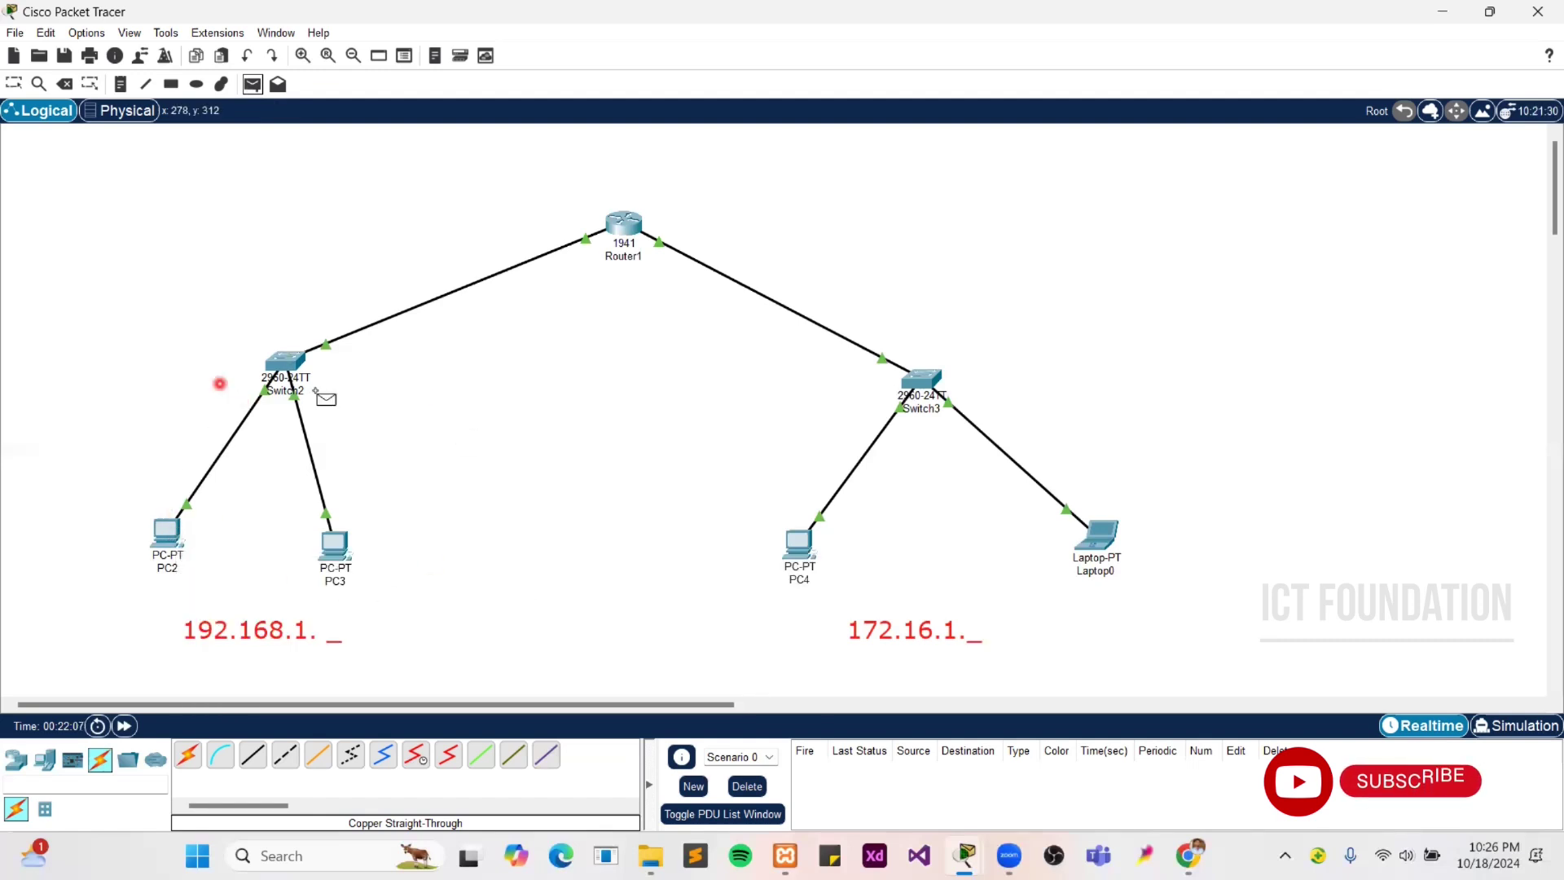
{"action": "left_click", "coordinate": [171, 535]}
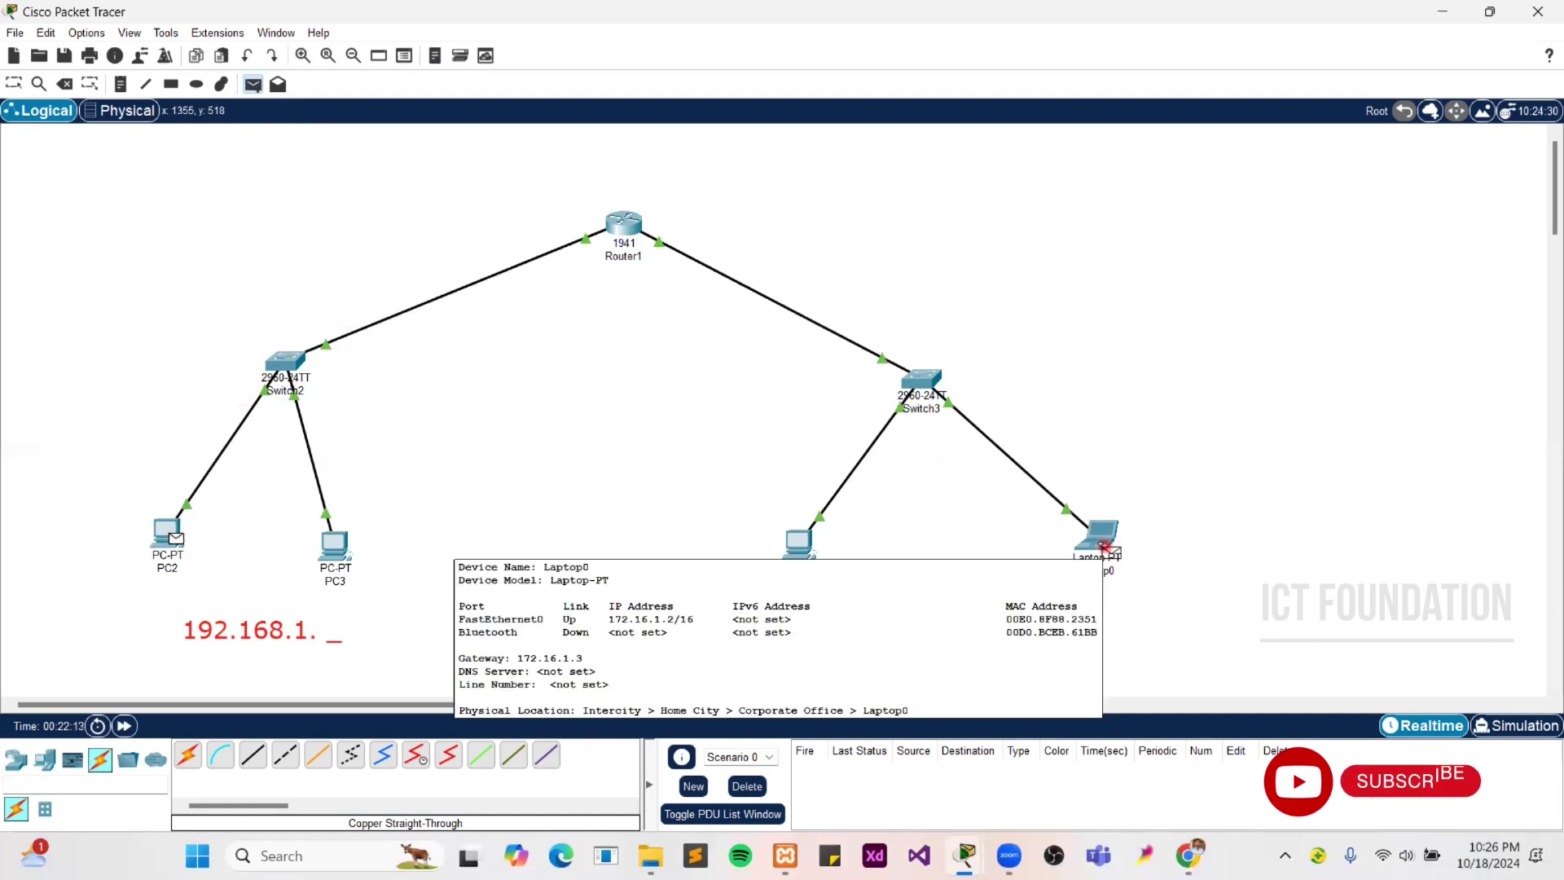
{"action": "left_click", "coordinate": [1104, 545]}
{"action": "left_click", "coordinate": [851, 776]}
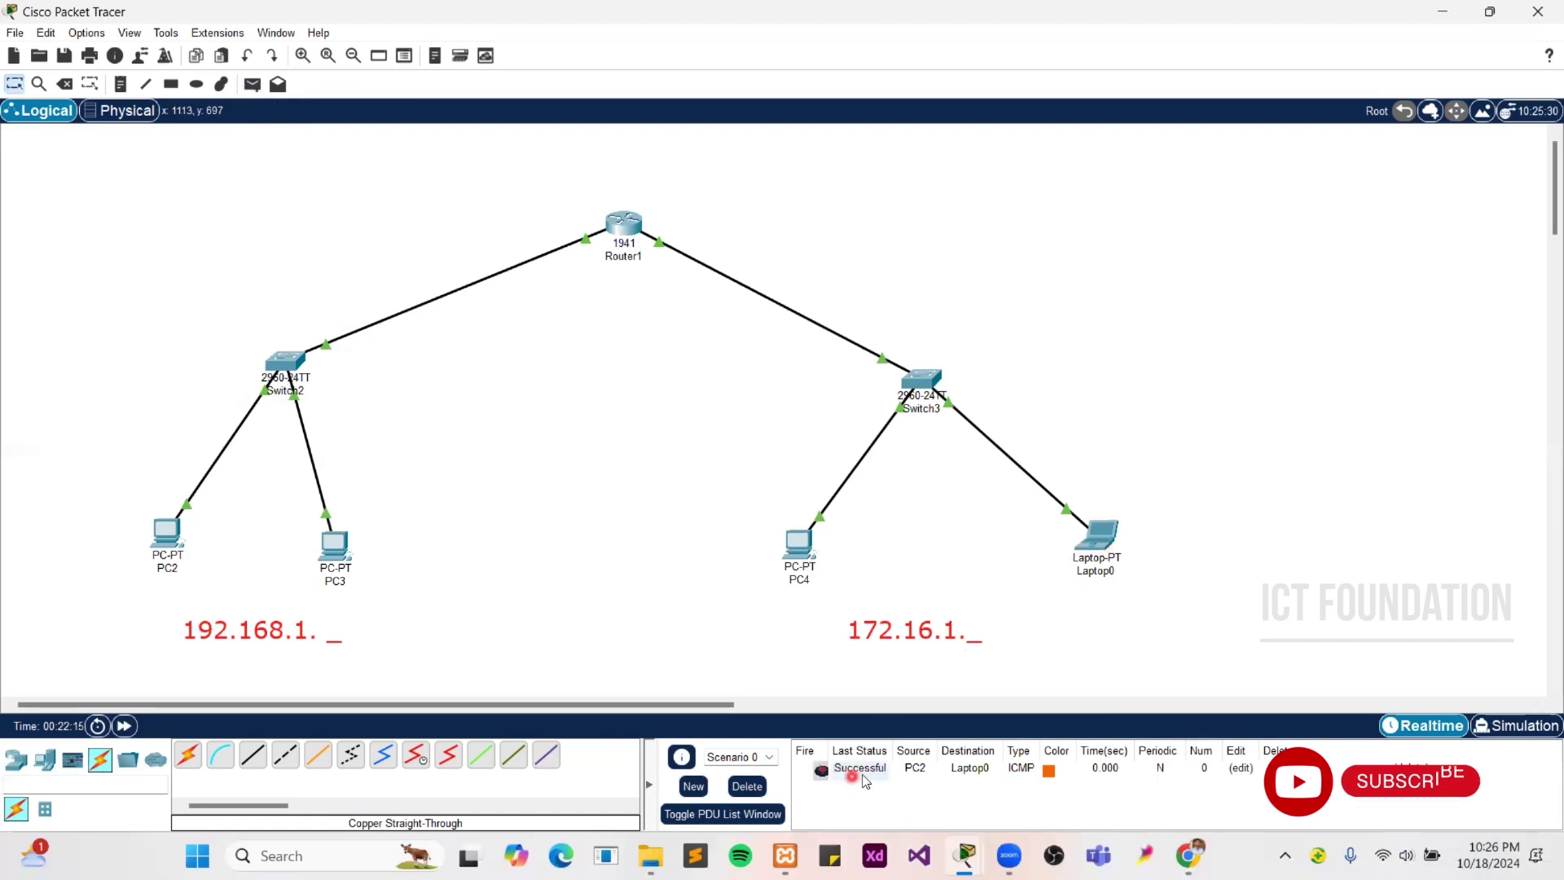
{"action": "left_click", "coordinate": [875, 778]}
Step: Send a simple PDU from PC4 to PC3 and check its delivery status
{"action": "left_click", "coordinate": [263, 115]}
{"action": "left_click", "coordinate": [253, 84]}
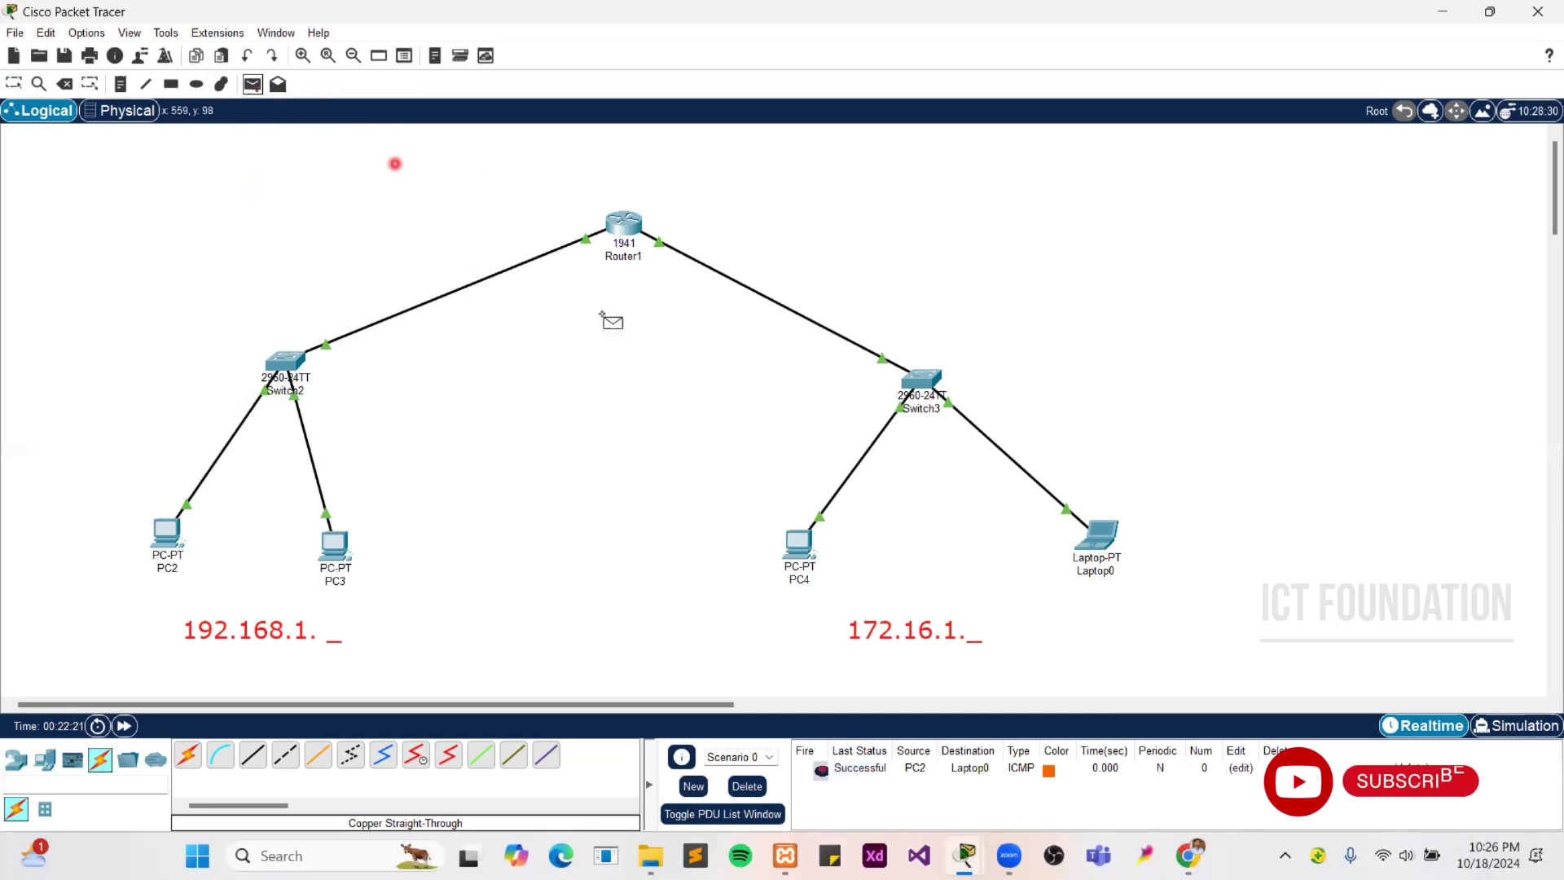
{"action": "left_click", "coordinate": [799, 546]}
{"action": "left_click", "coordinate": [342, 544]}
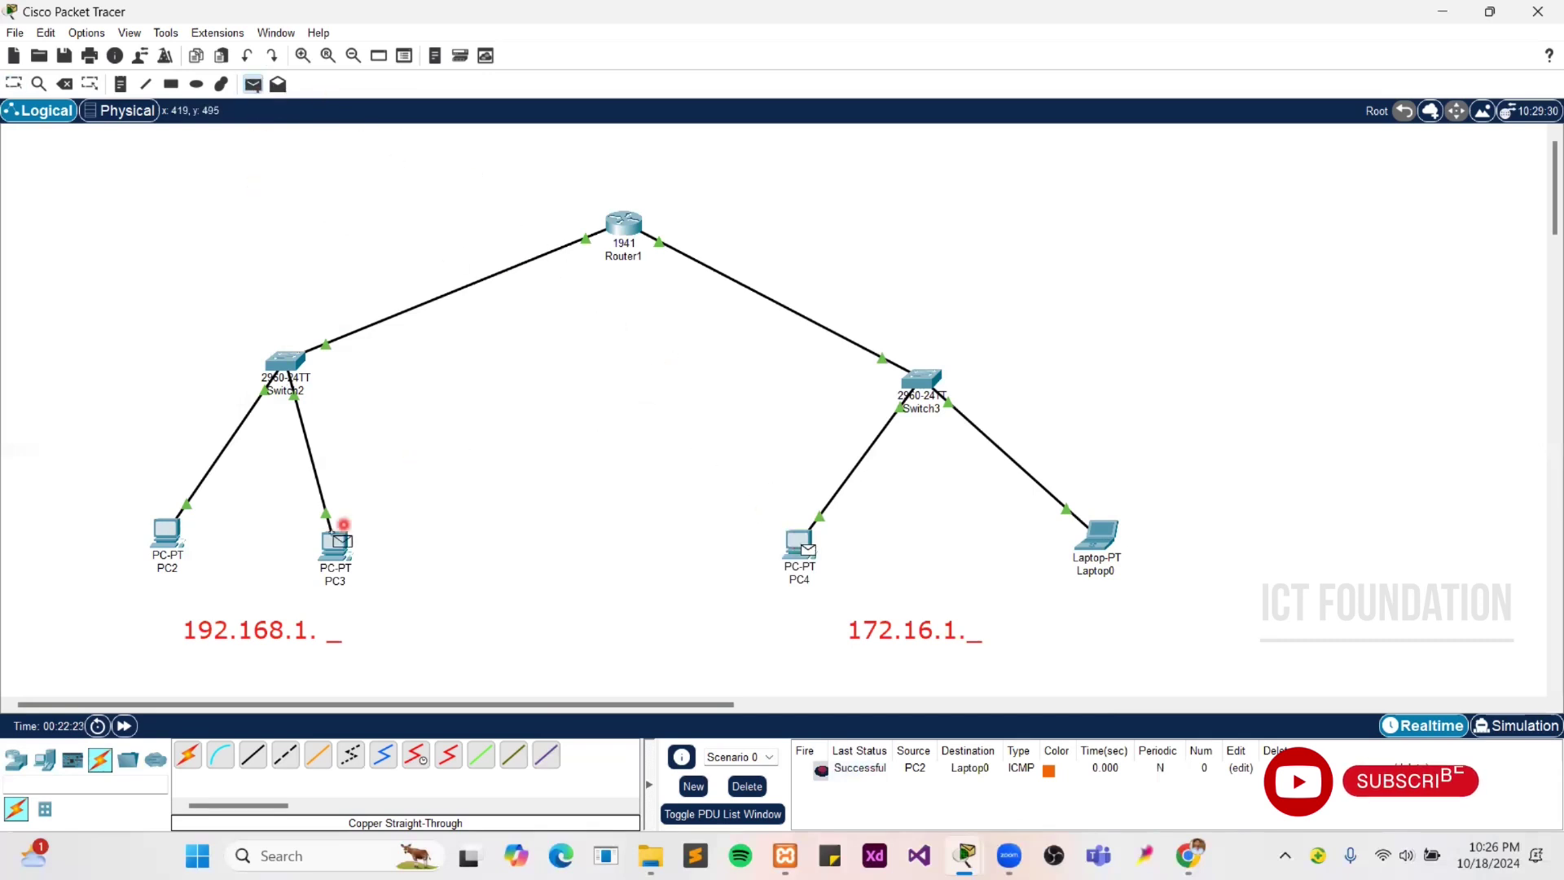
{"action": "left_click", "coordinate": [862, 798]}
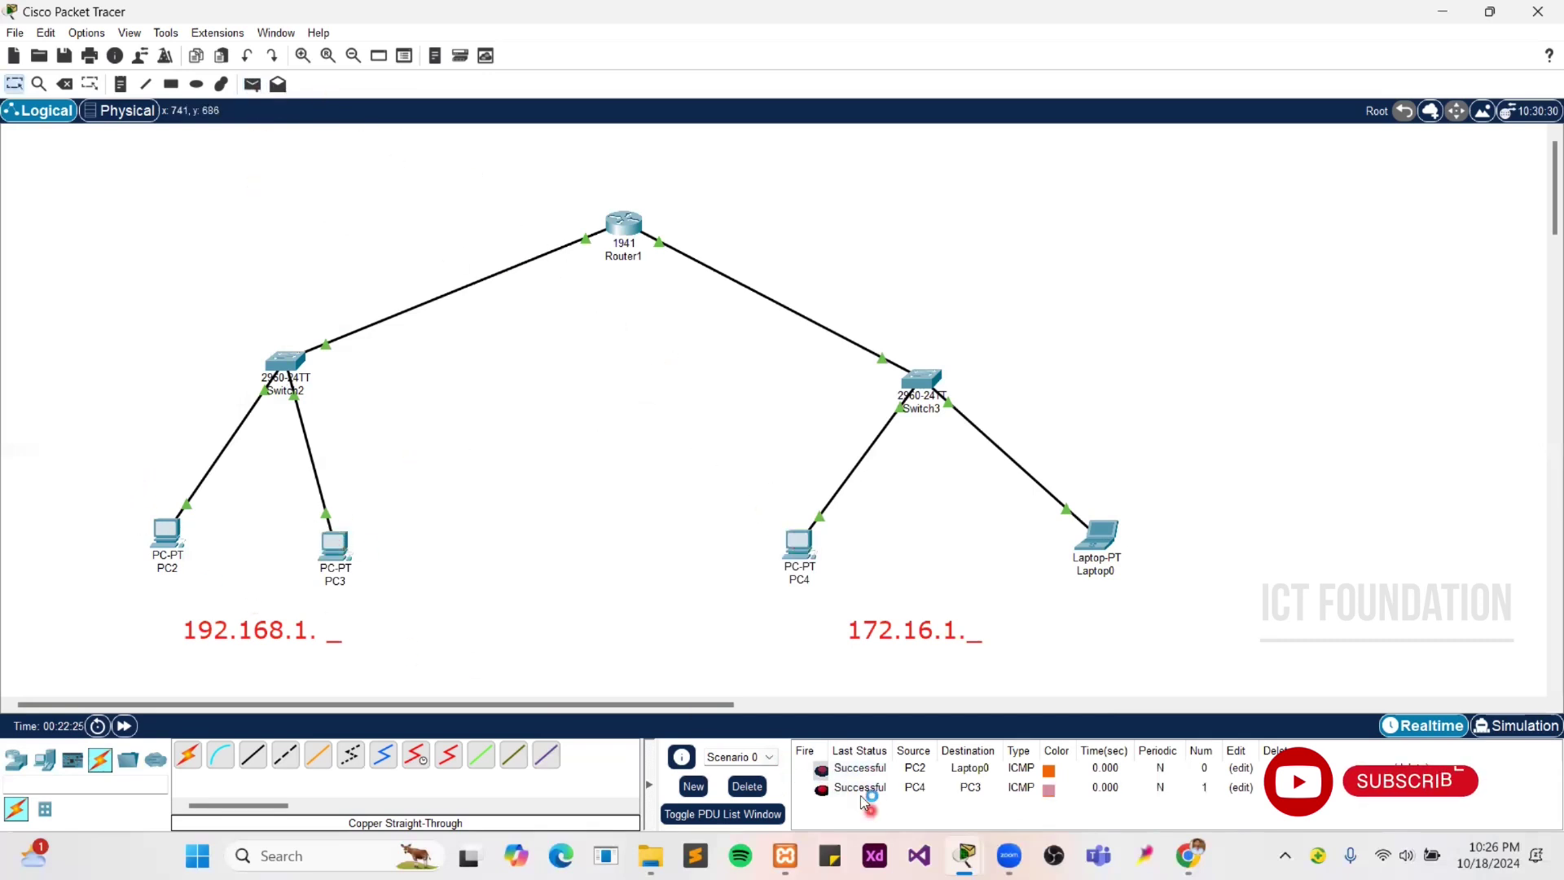
{"action": "left_click", "coordinate": [865, 790]}
{"action": "left_click", "coordinate": [246, 65]}
Step: Ping Laptop0 at 172.16.1.2 from PC2's command prompt, and close PC2's window
{"action": "left_click", "coordinate": [171, 538]}
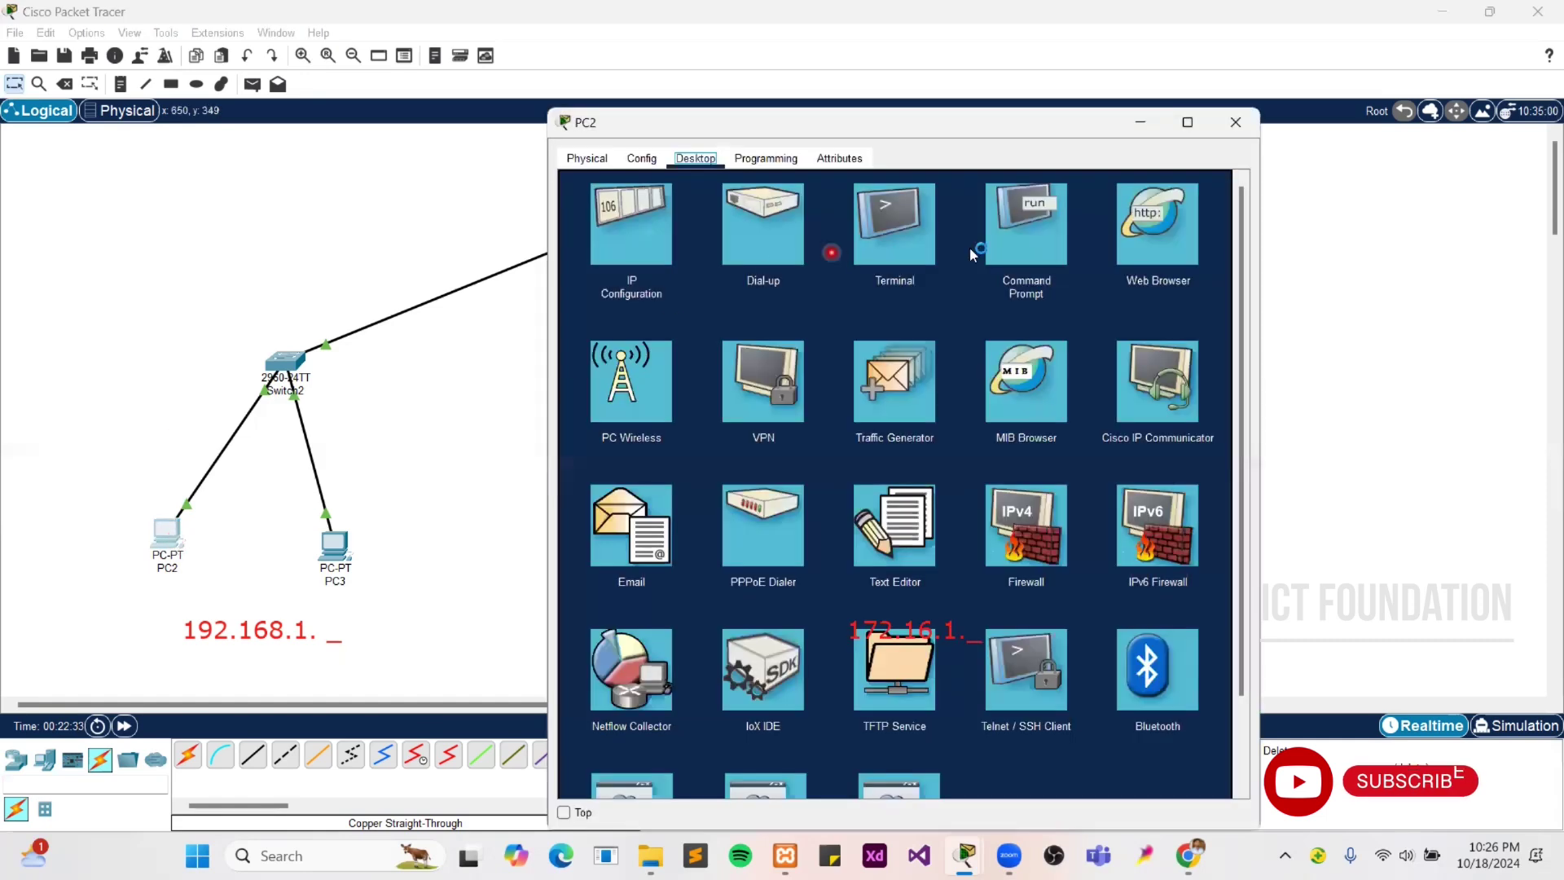
{"action": "left_click", "coordinate": [1018, 235]}
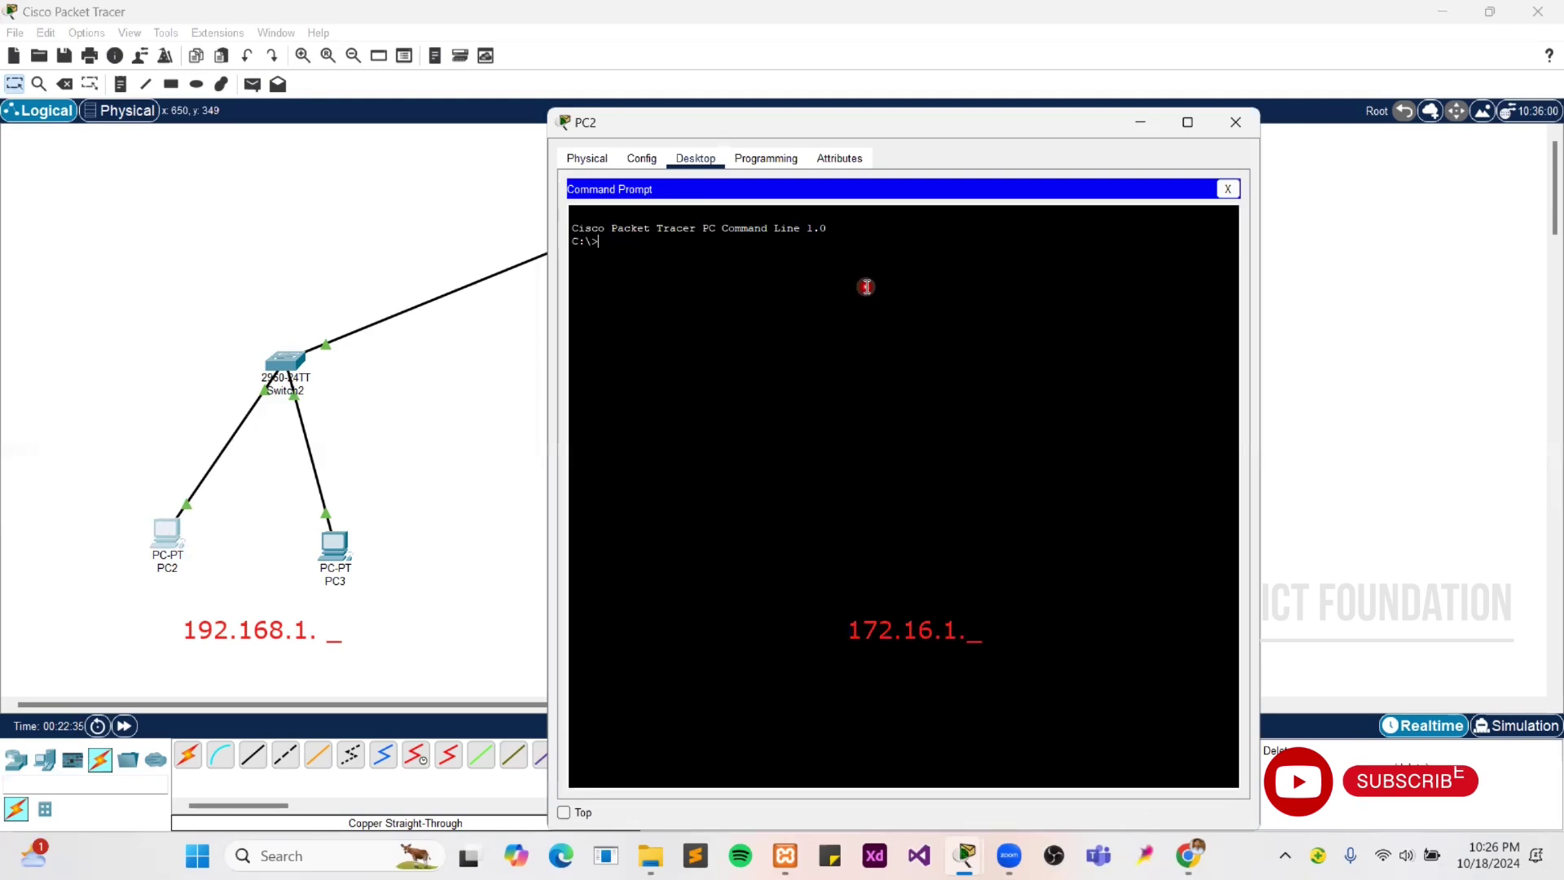
{"action": "type", "text": "ping 172.16.1.2"}
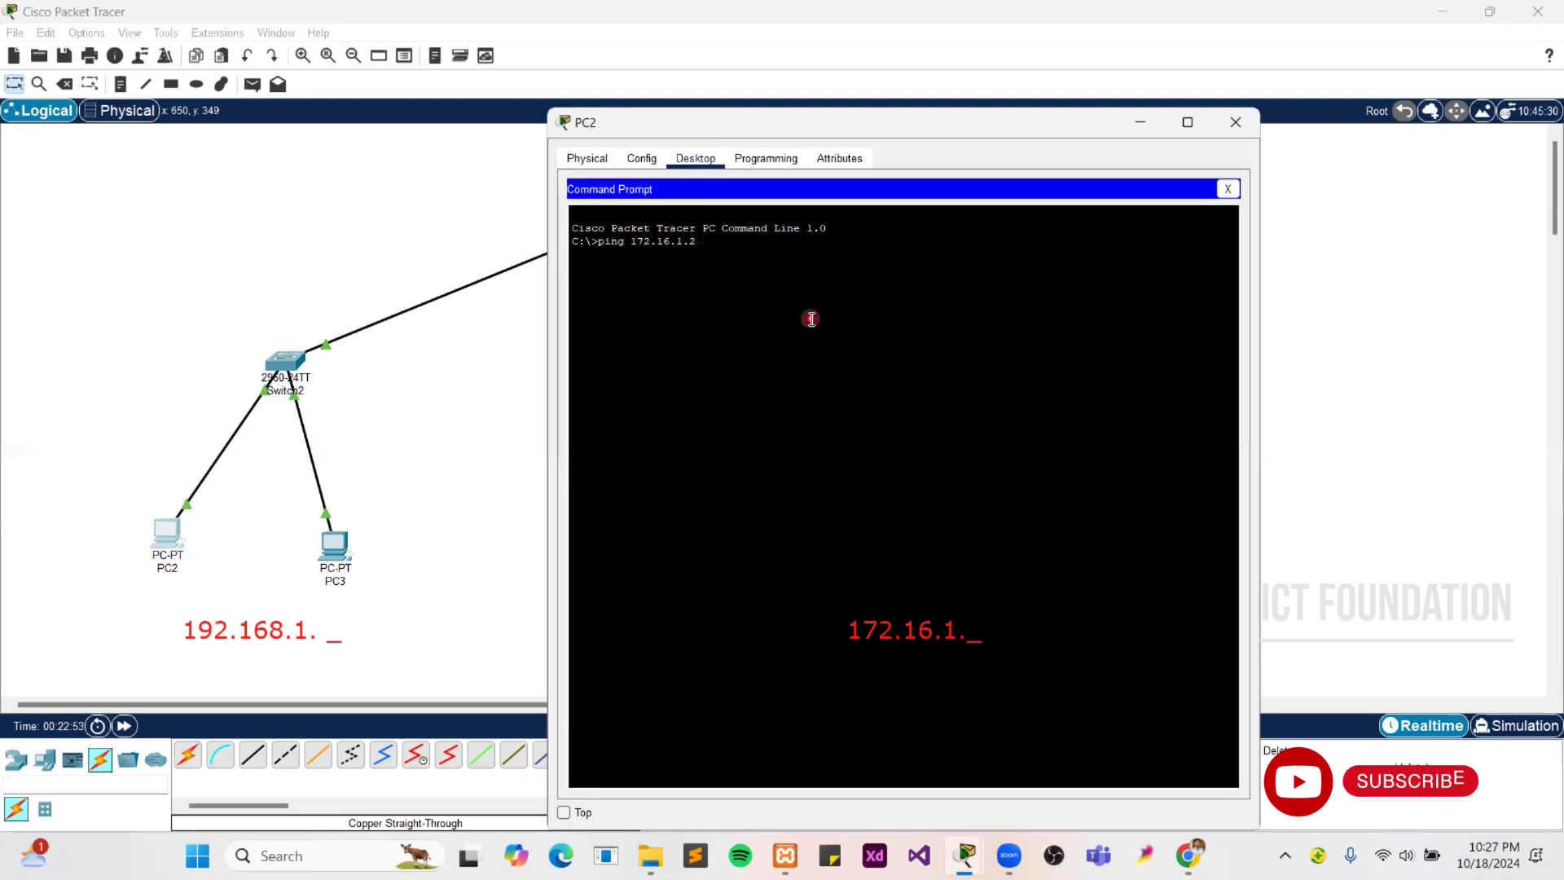
{"action": "key", "text": "Return"}
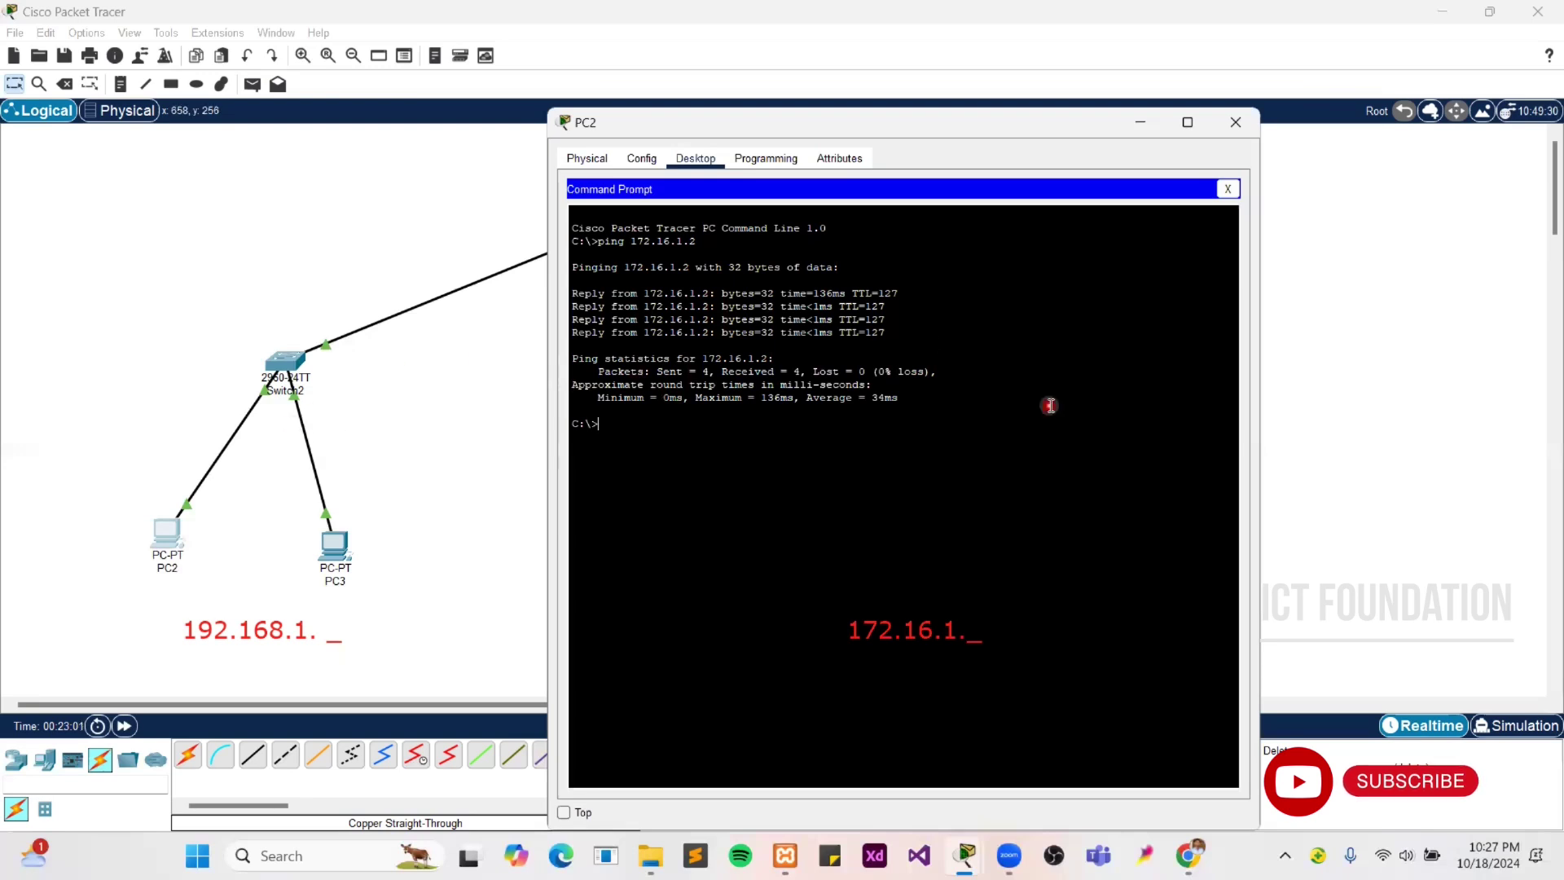
{"action": "left_click", "coordinate": [1234, 124]}
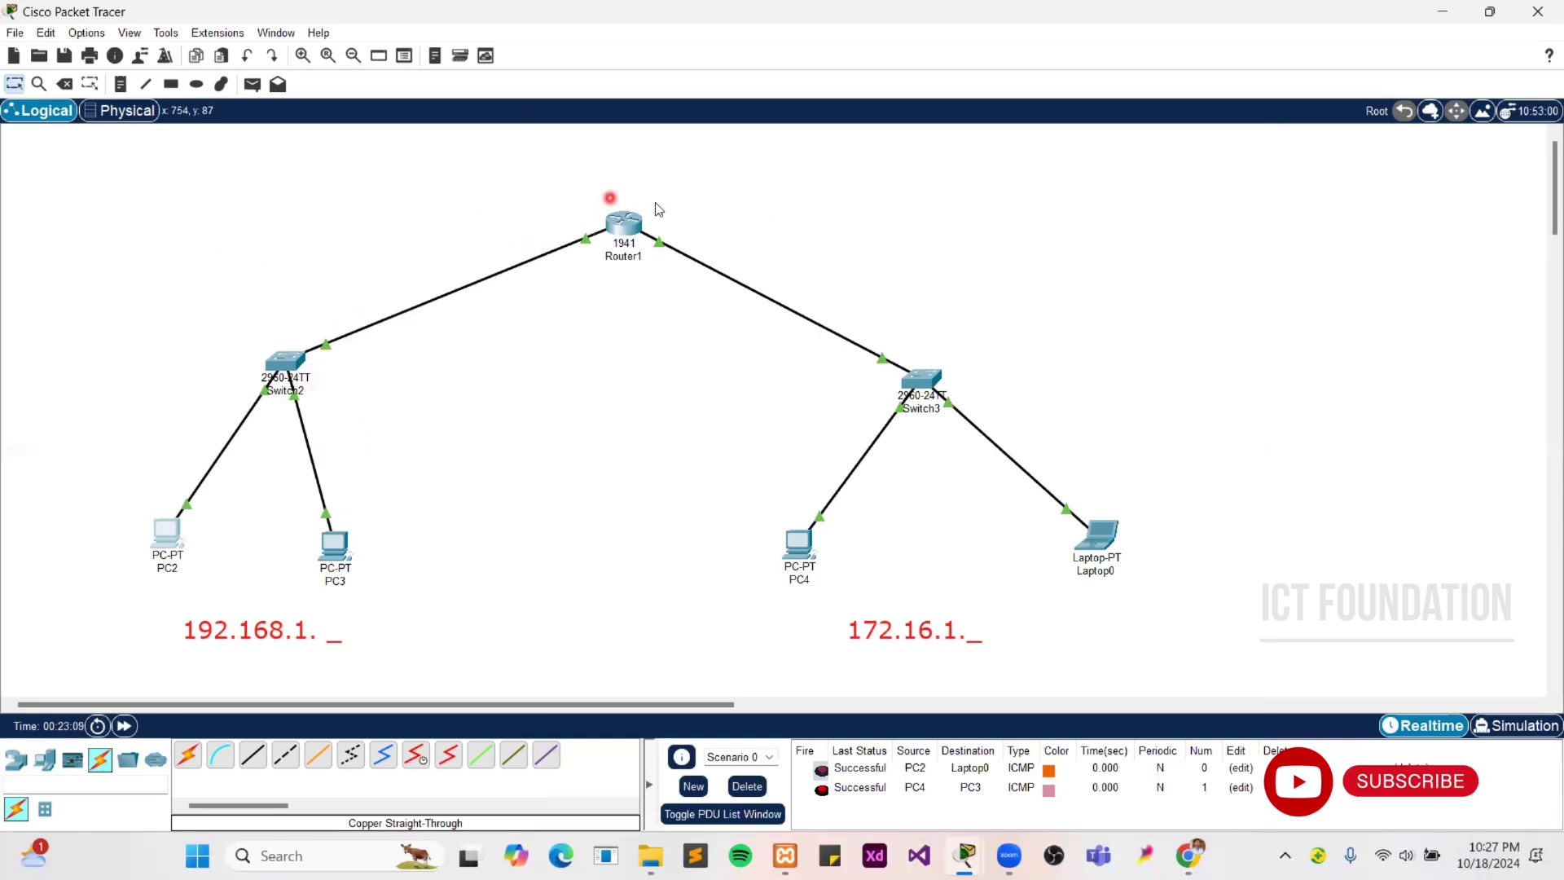
{"action": "left_click", "coordinate": [611, 142]}
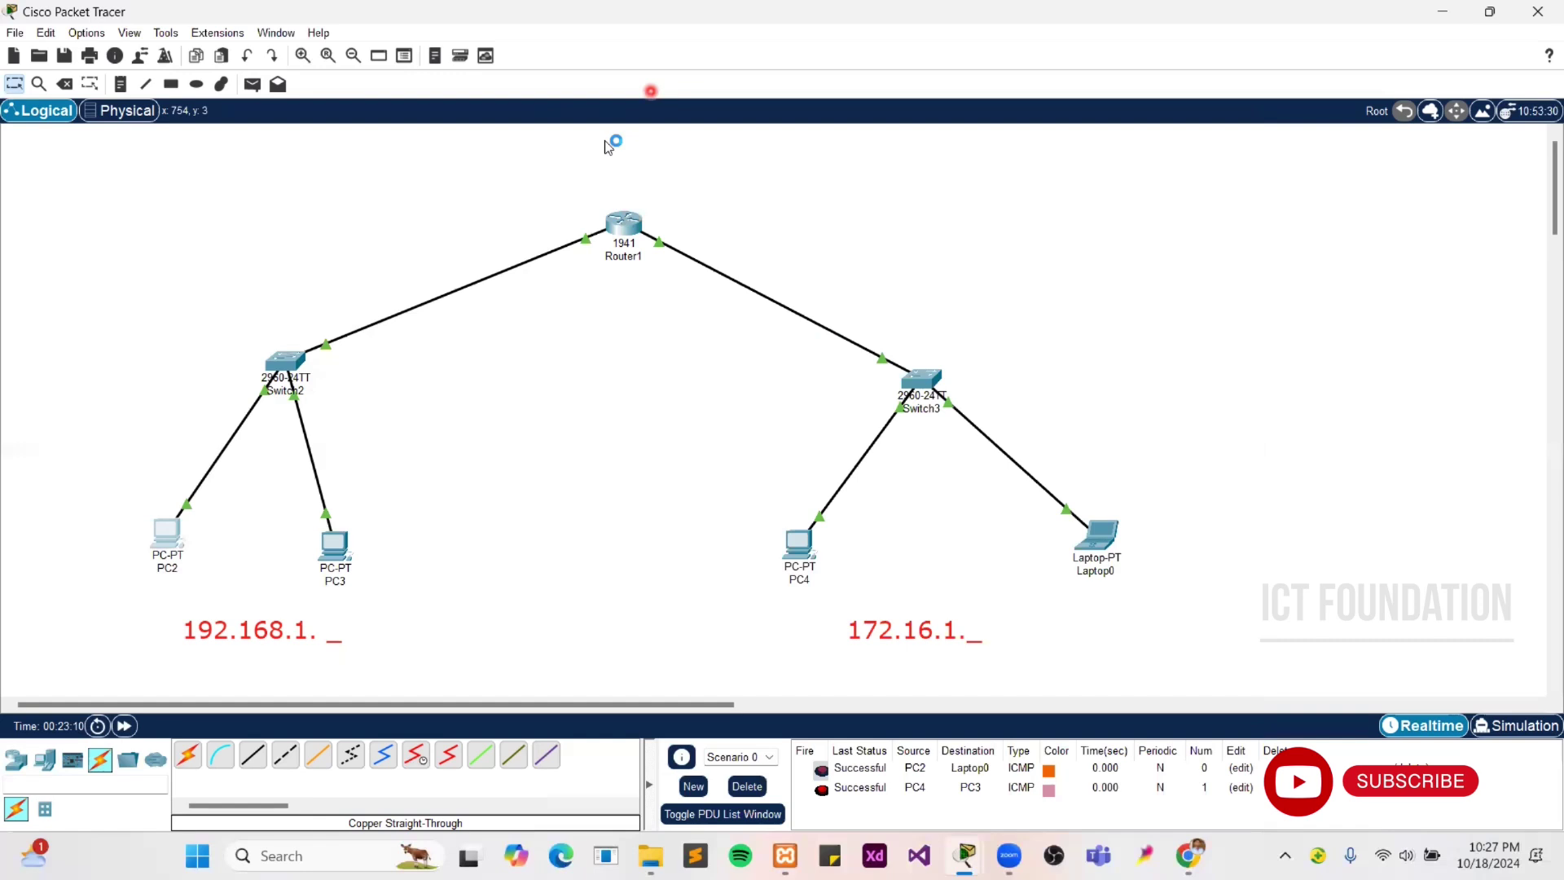